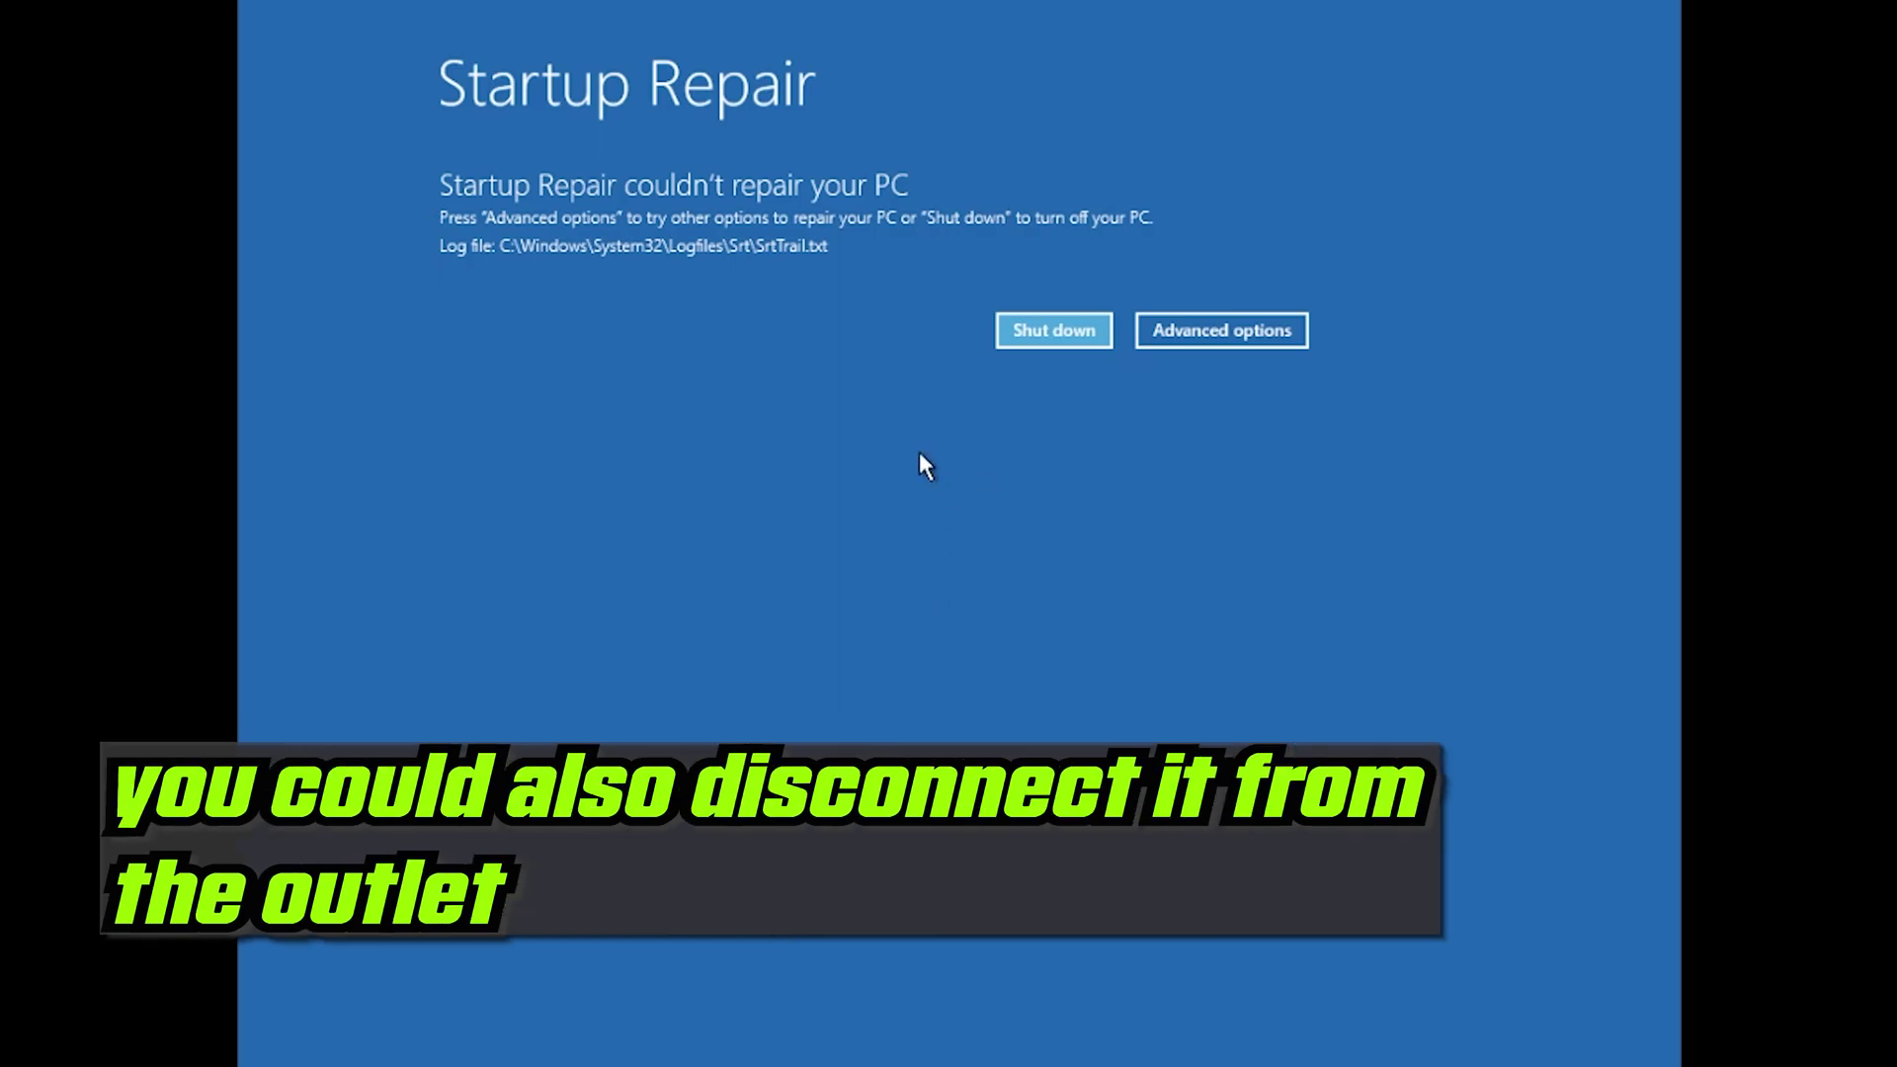
Run Startup Repair from the advanced troubleshooting options, continuing with the listed account and an empty password
left_click(1186, 332)
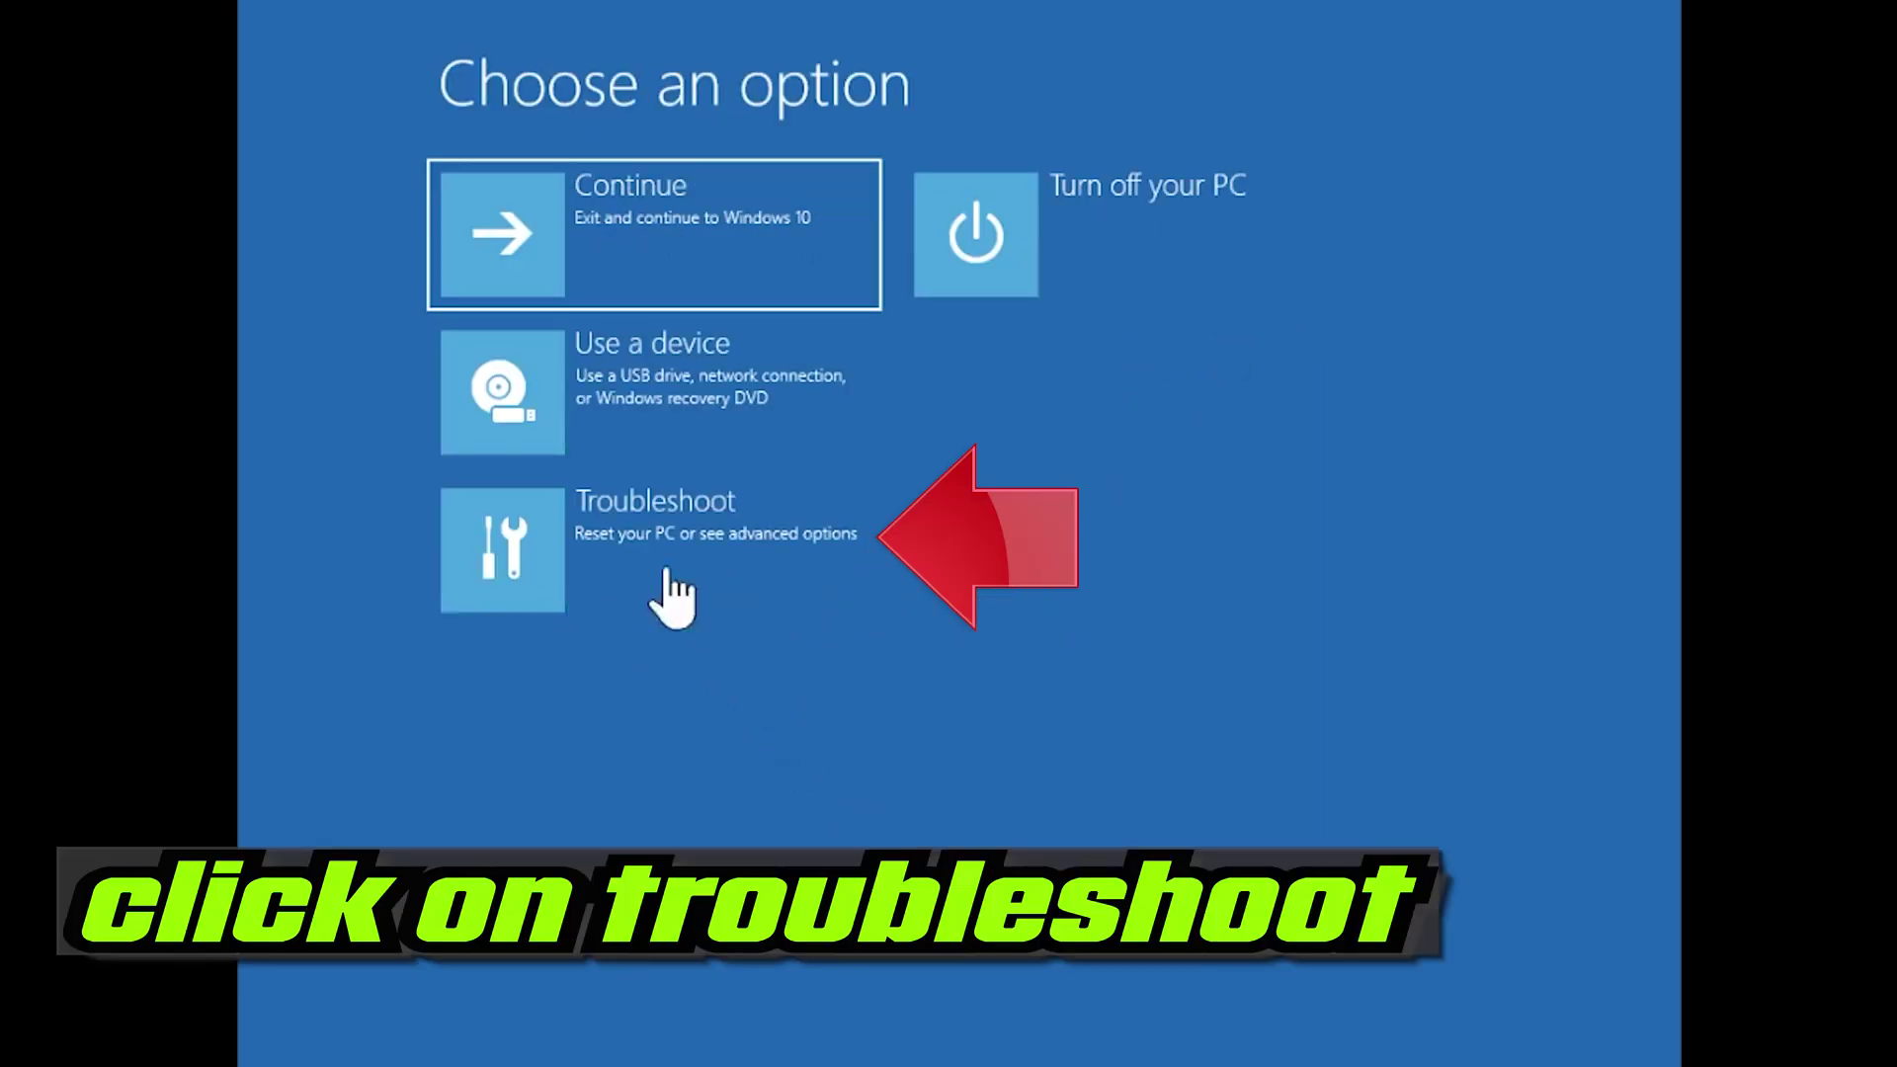
left_click(632, 585)
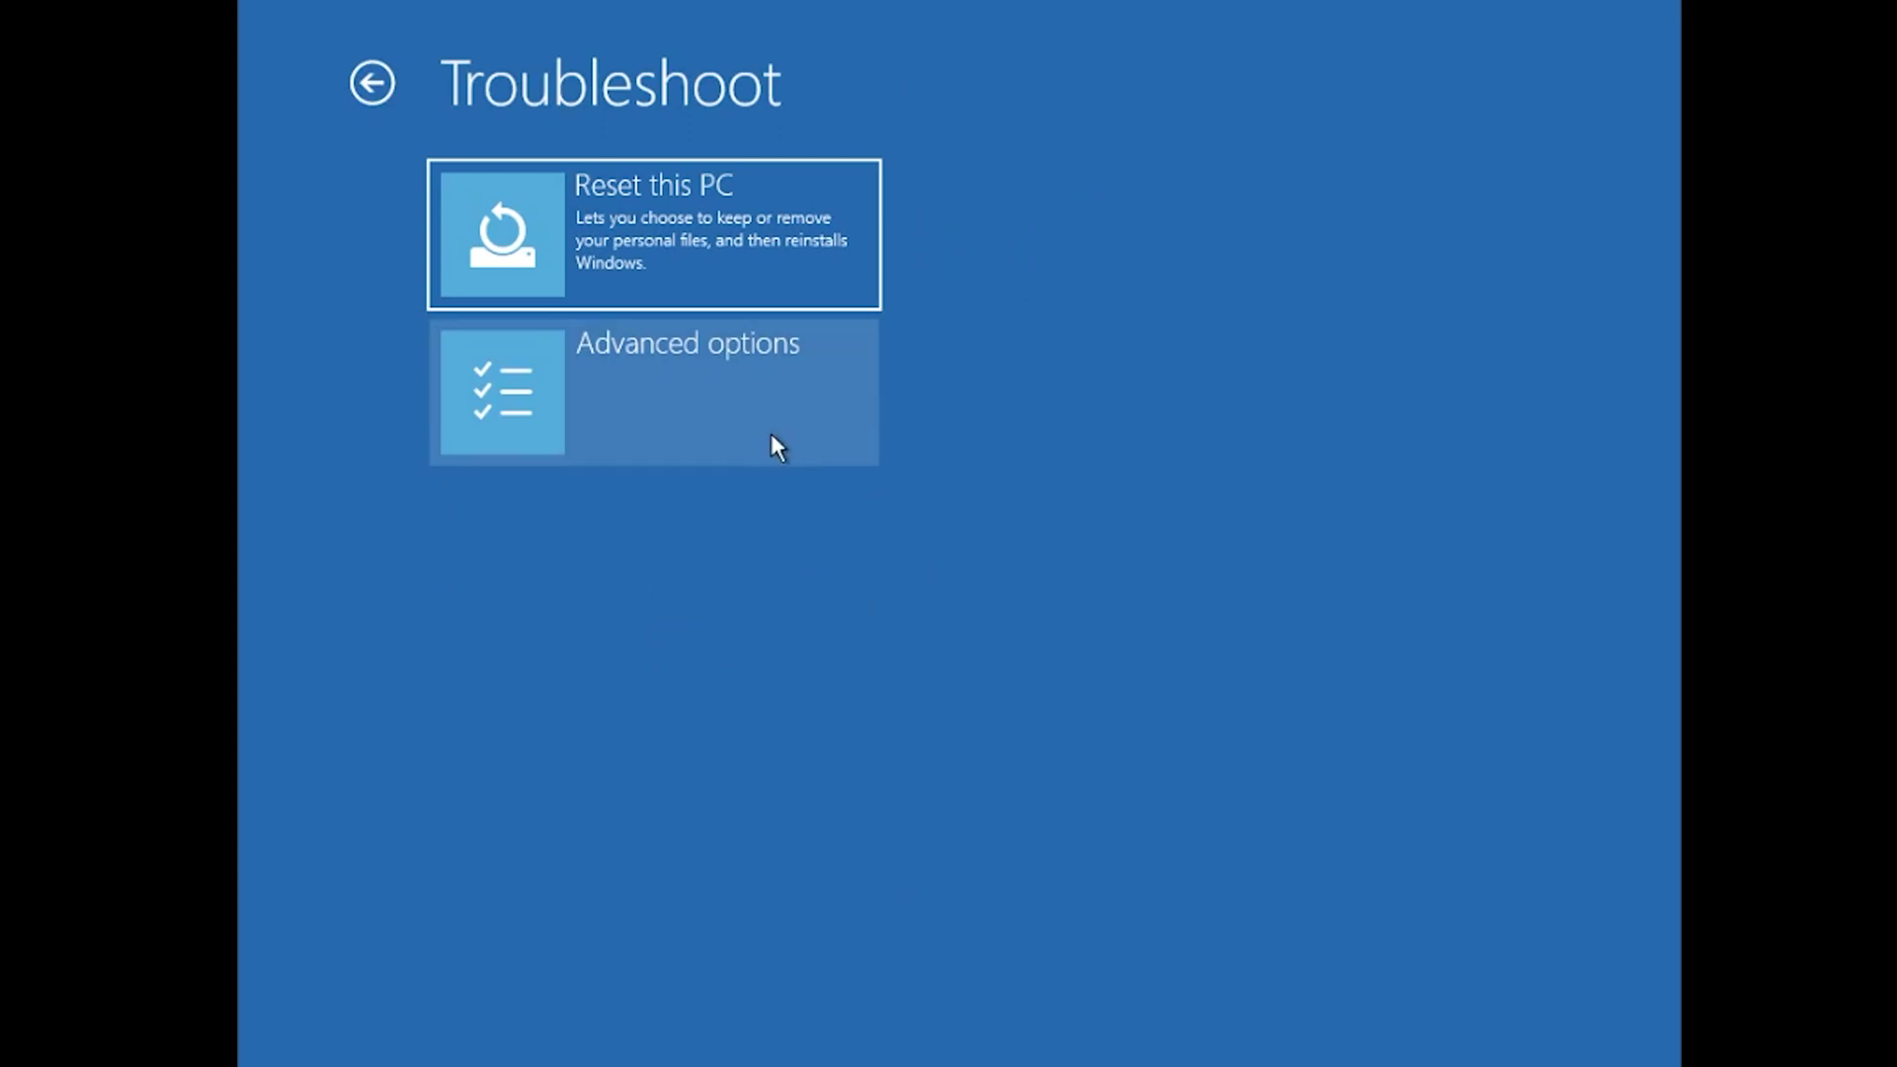
left_click(816, 393)
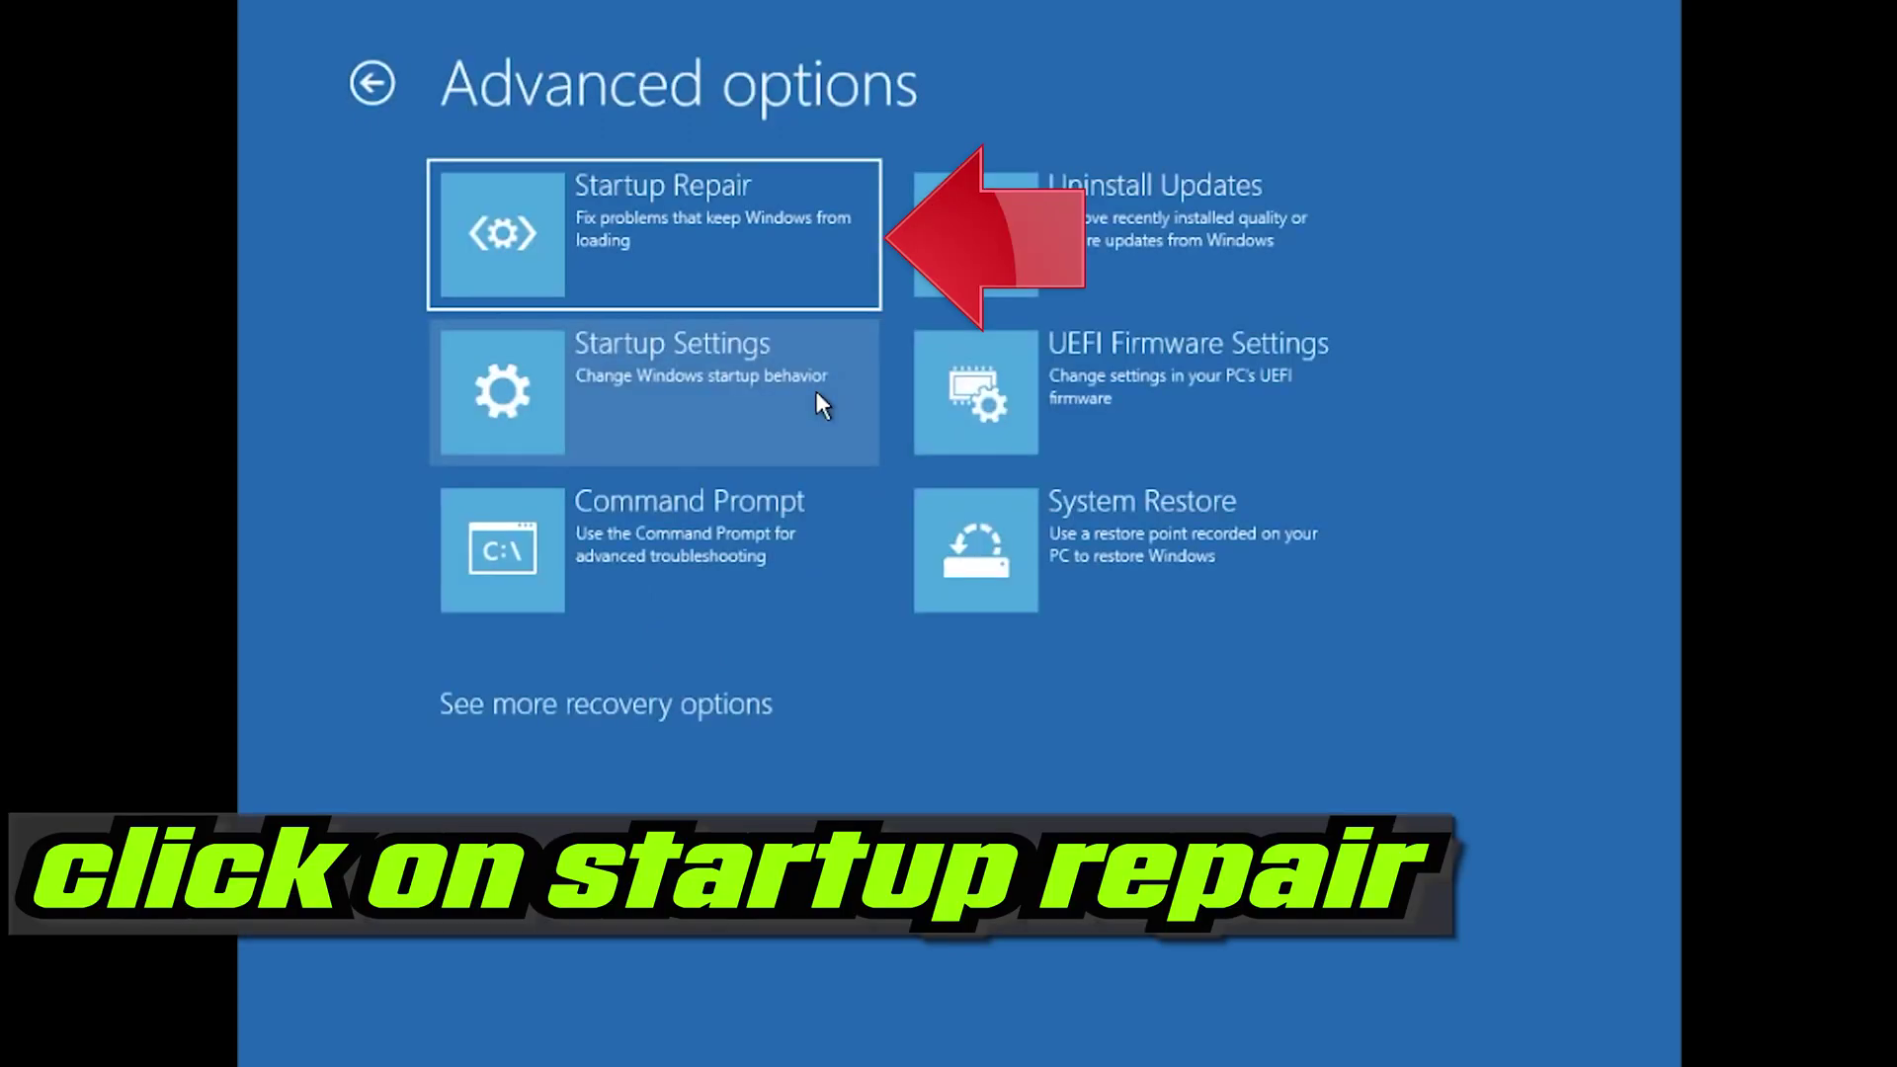
left_click(692, 229)
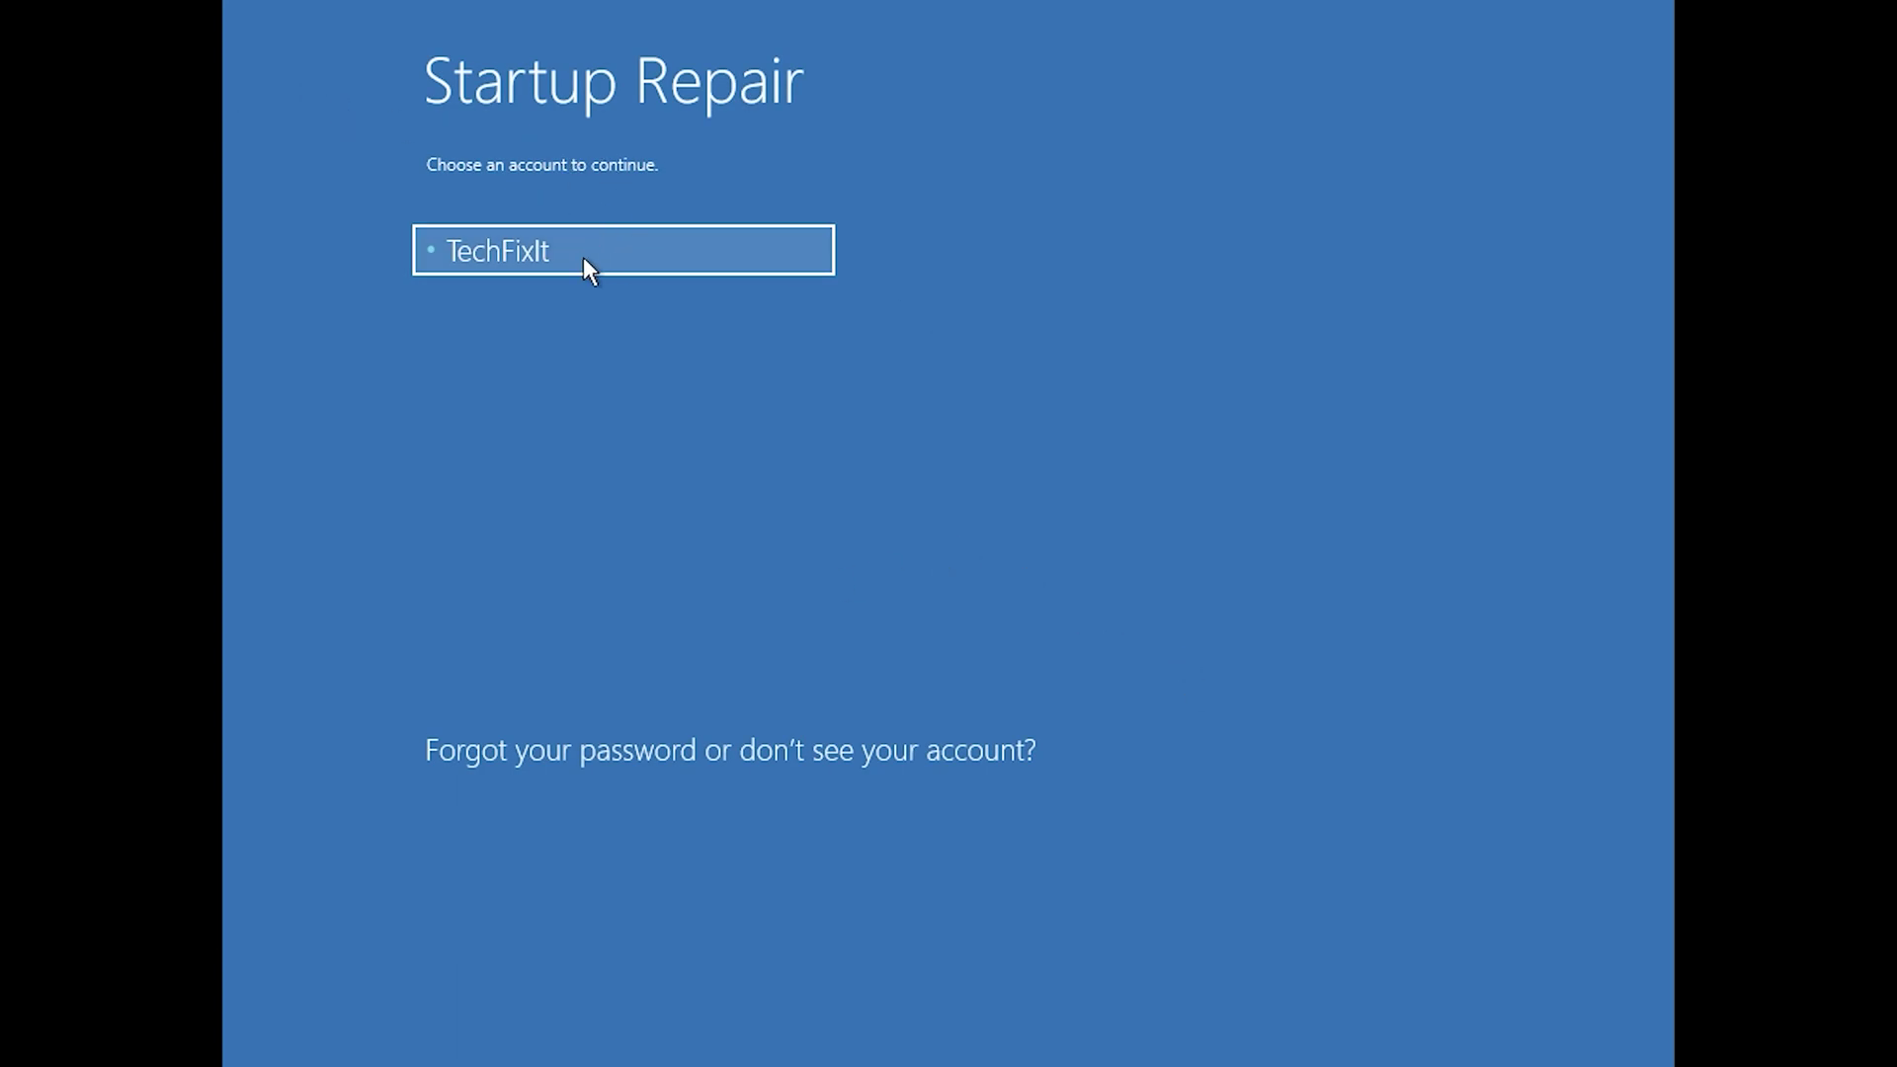
left_click(712, 257)
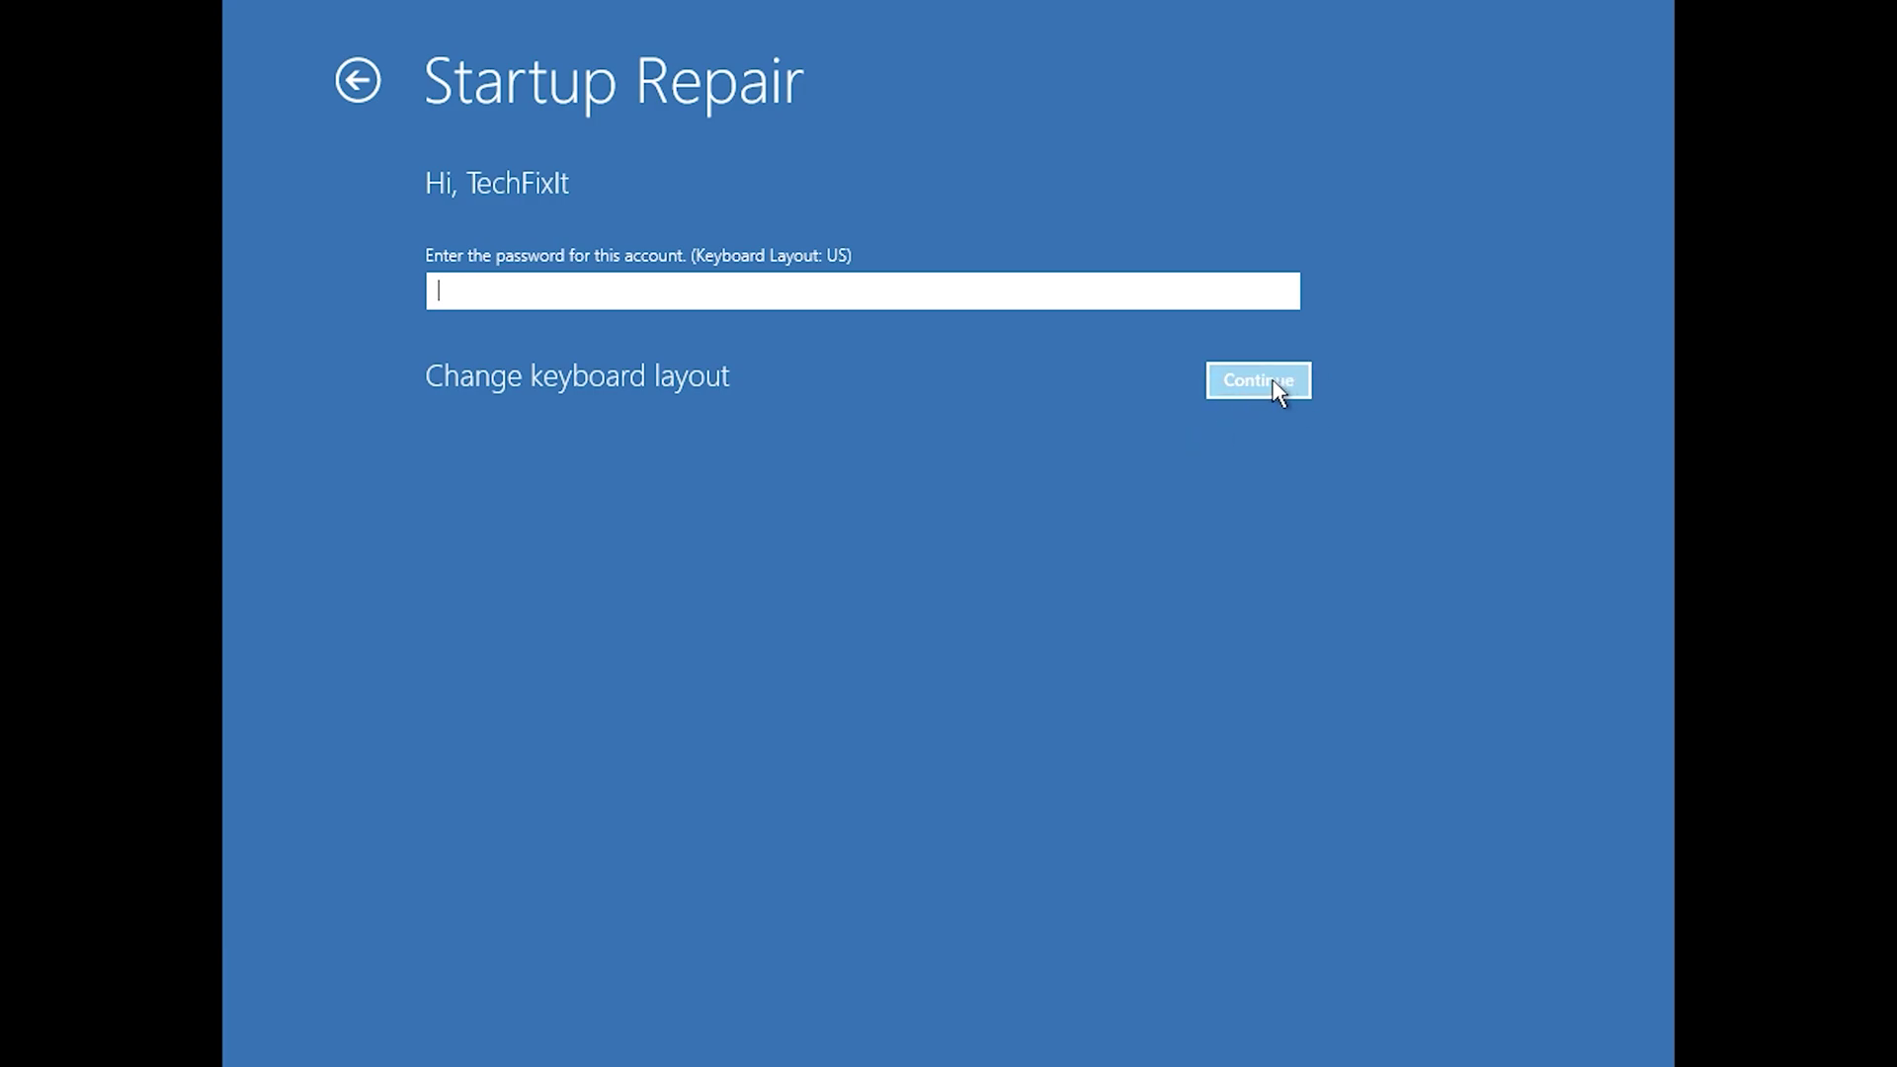
left_click(1274, 383)
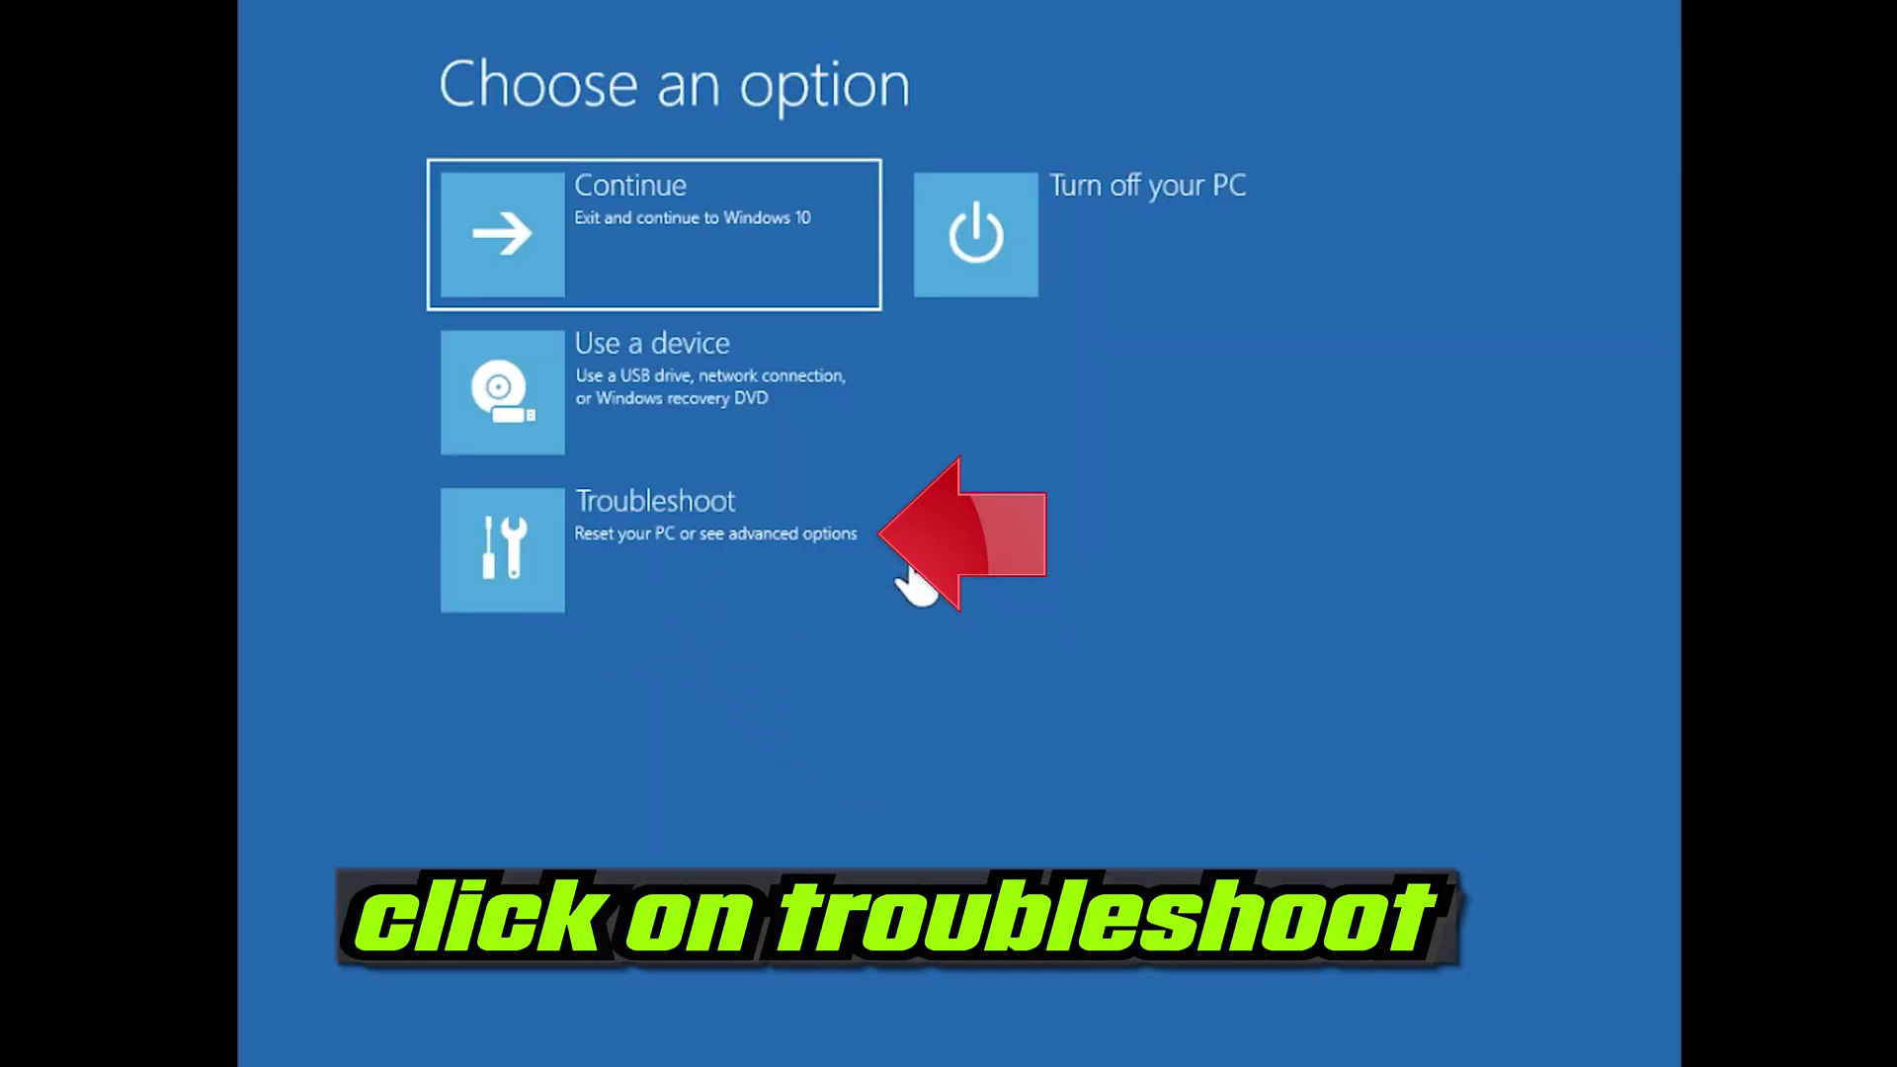
Open the recovery Command Prompt from the advanced troubleshooting options, continuing with the listed account and an empty password
left_click(630, 583)
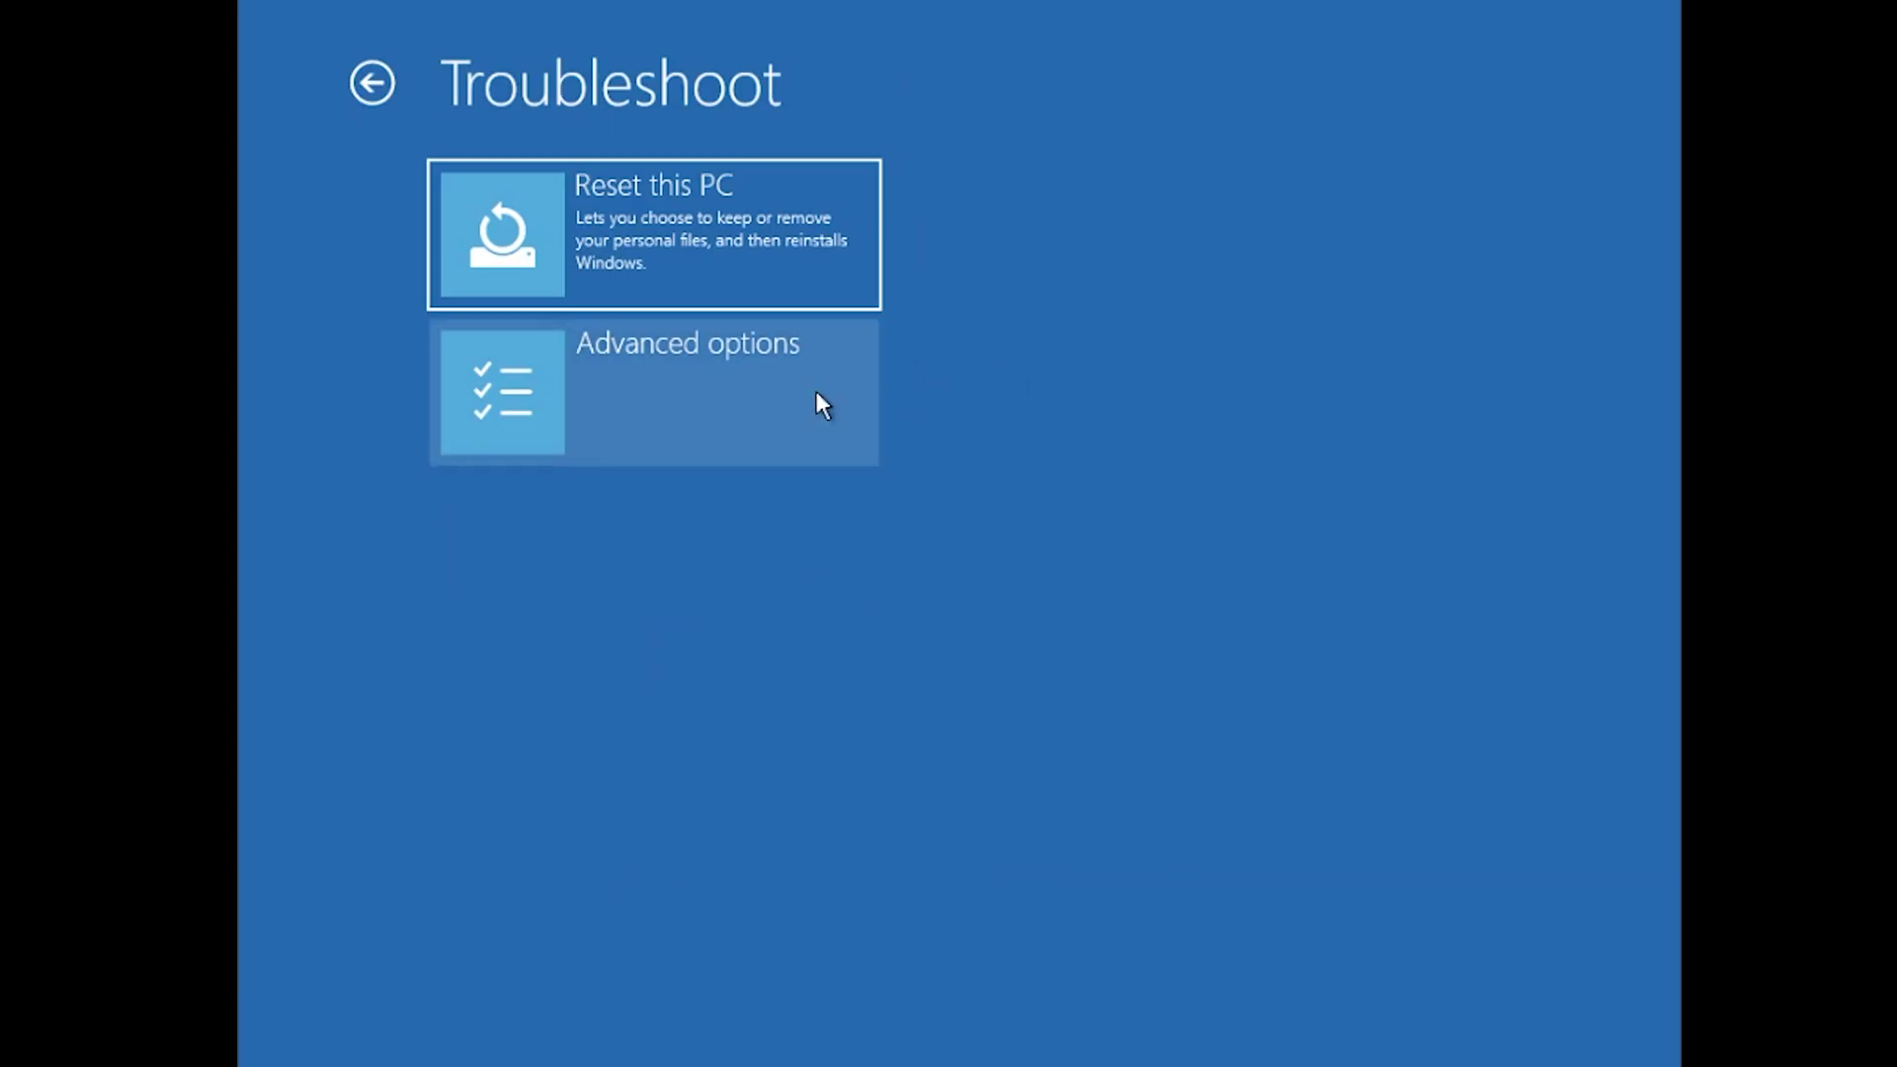
left_click(817, 393)
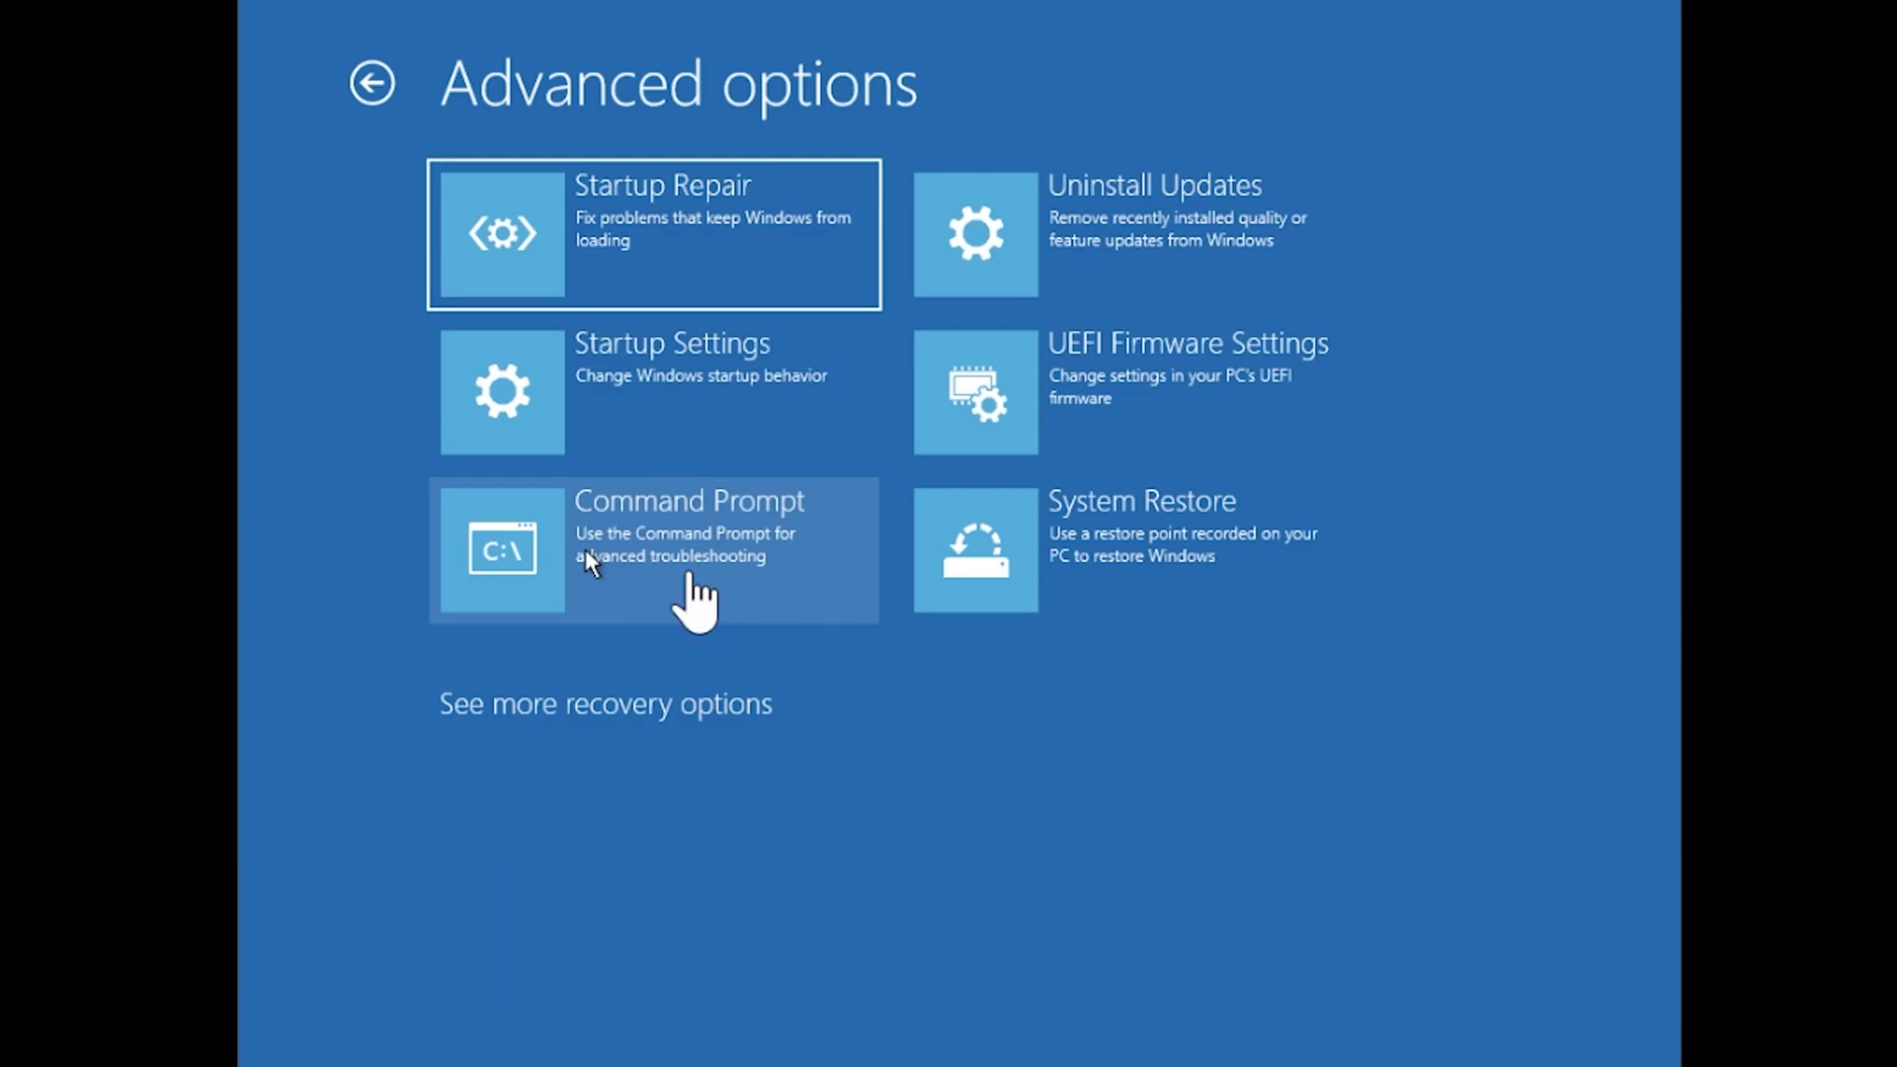
left_click(689, 570)
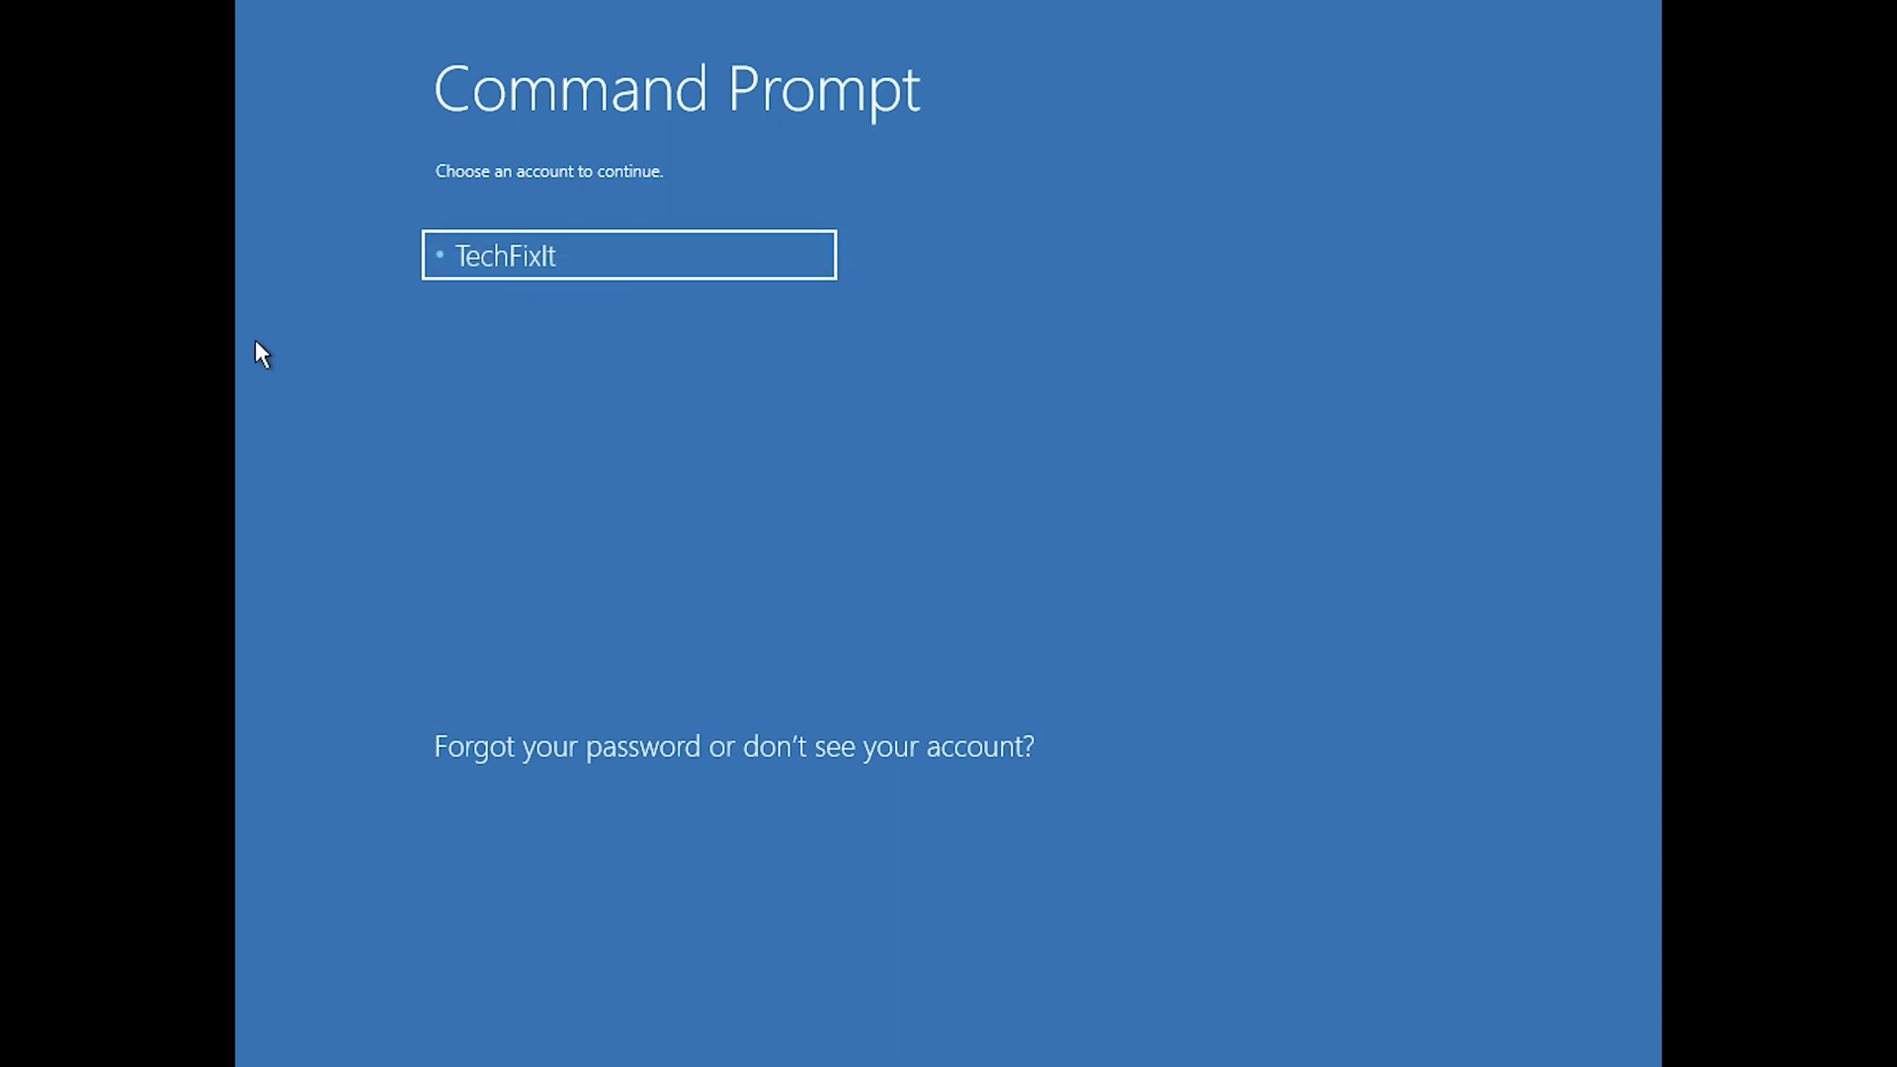
left_click(620, 265)
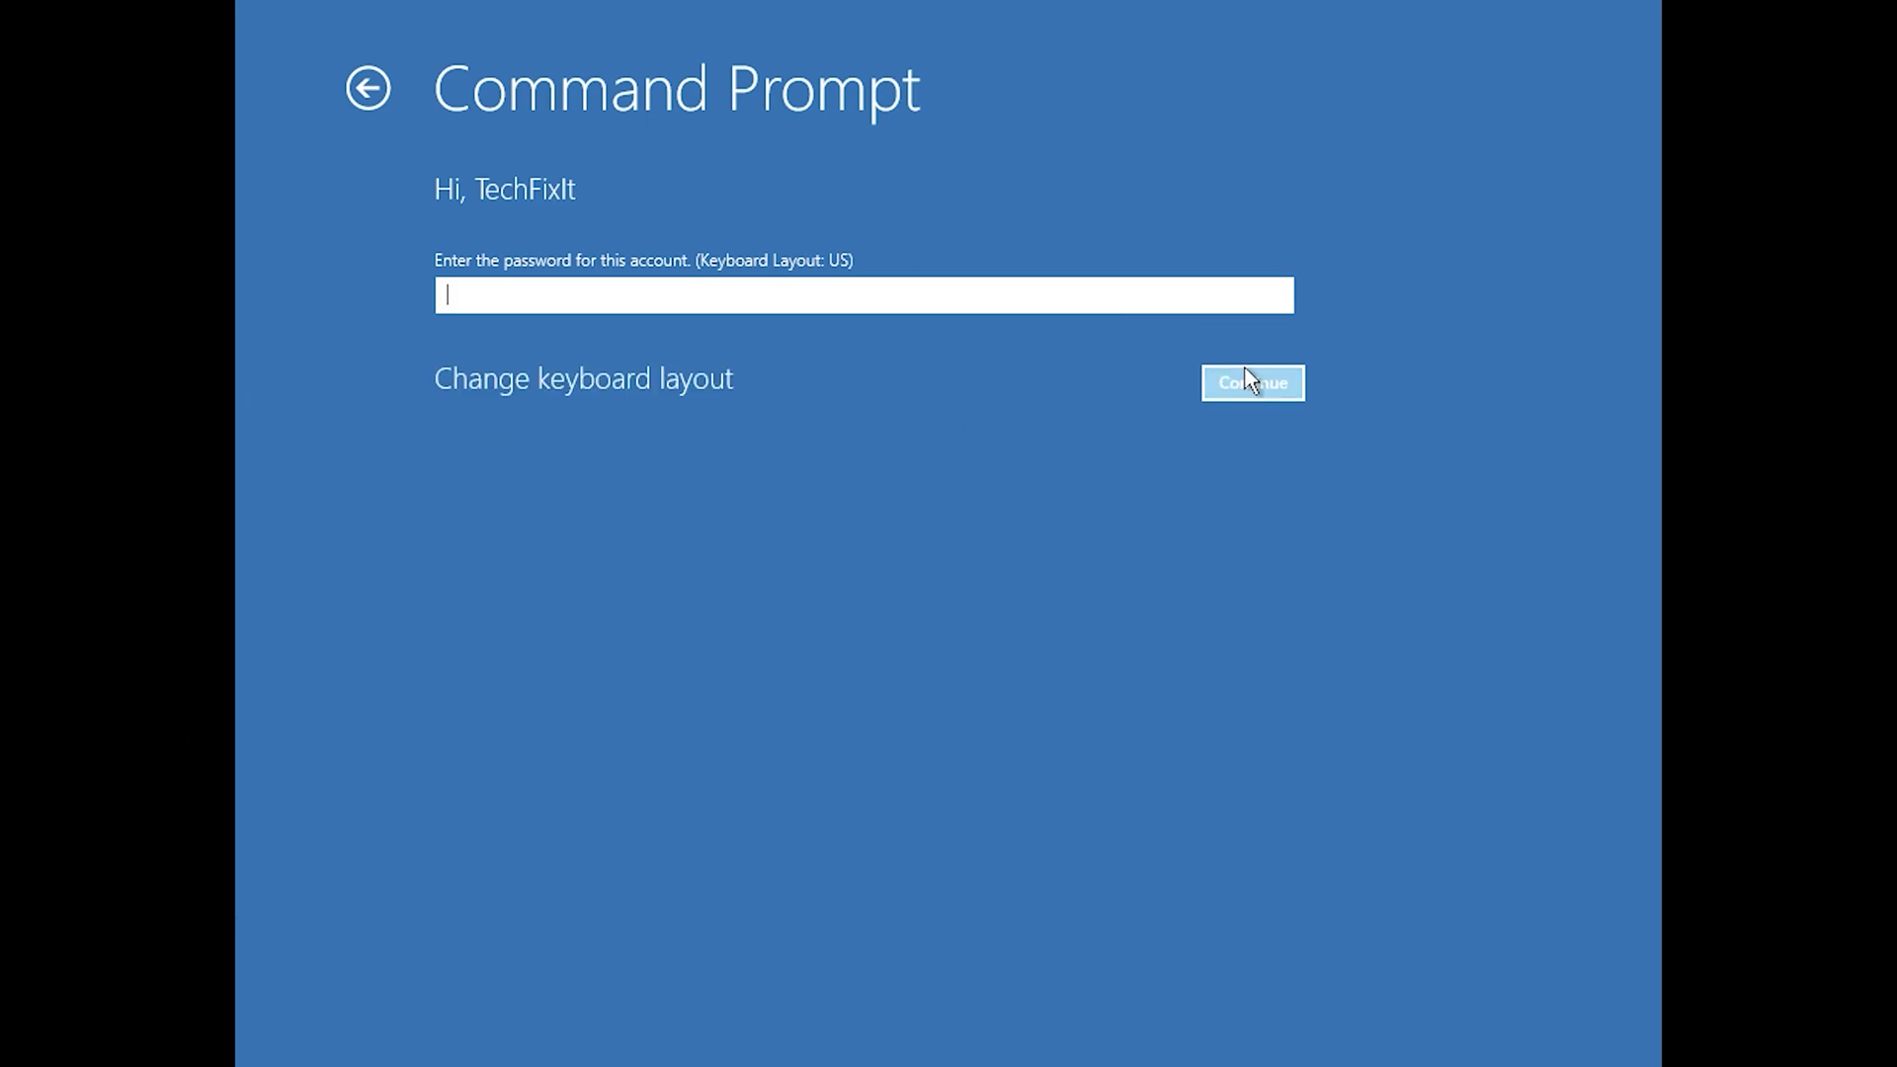
left_click(1247, 381)
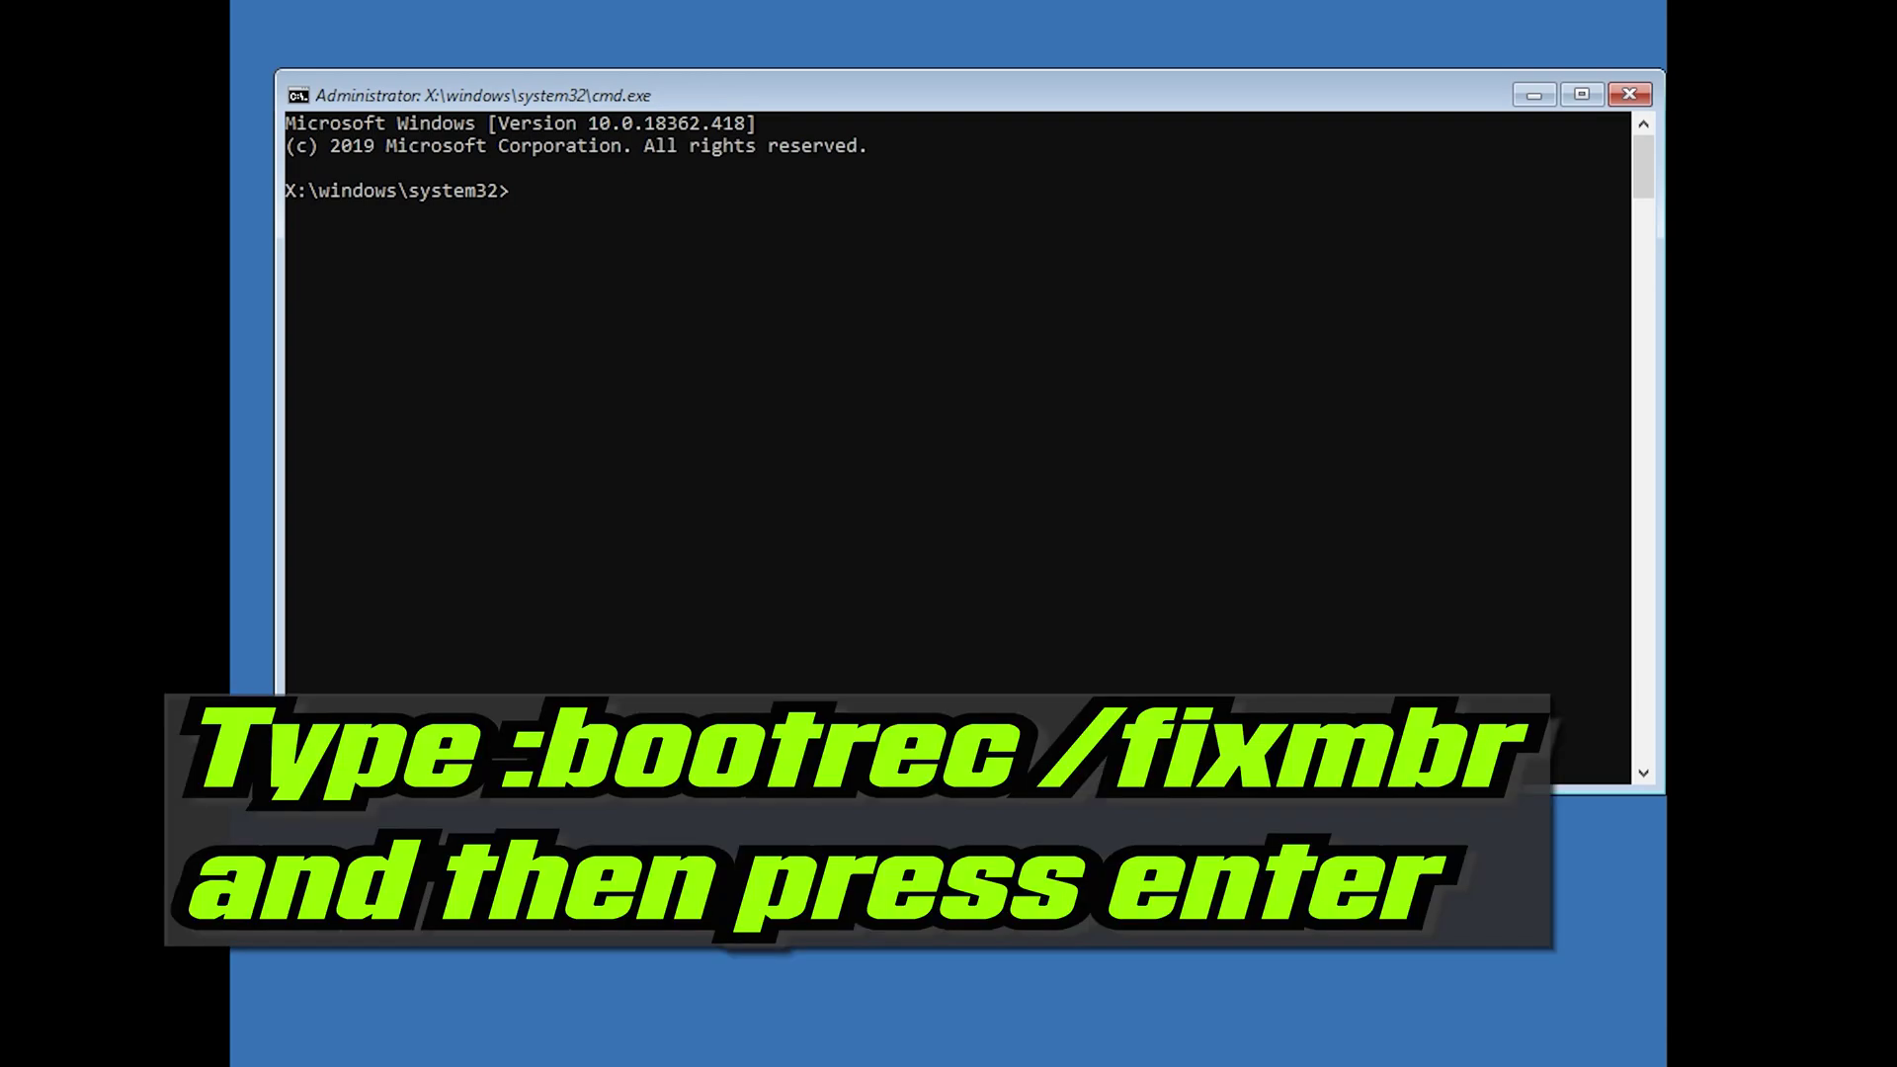
Repair the master boot record with bootrec /fixmbr and try to repair the boot sector with bootrec /fixboot
type("bootrec /fixmbr")
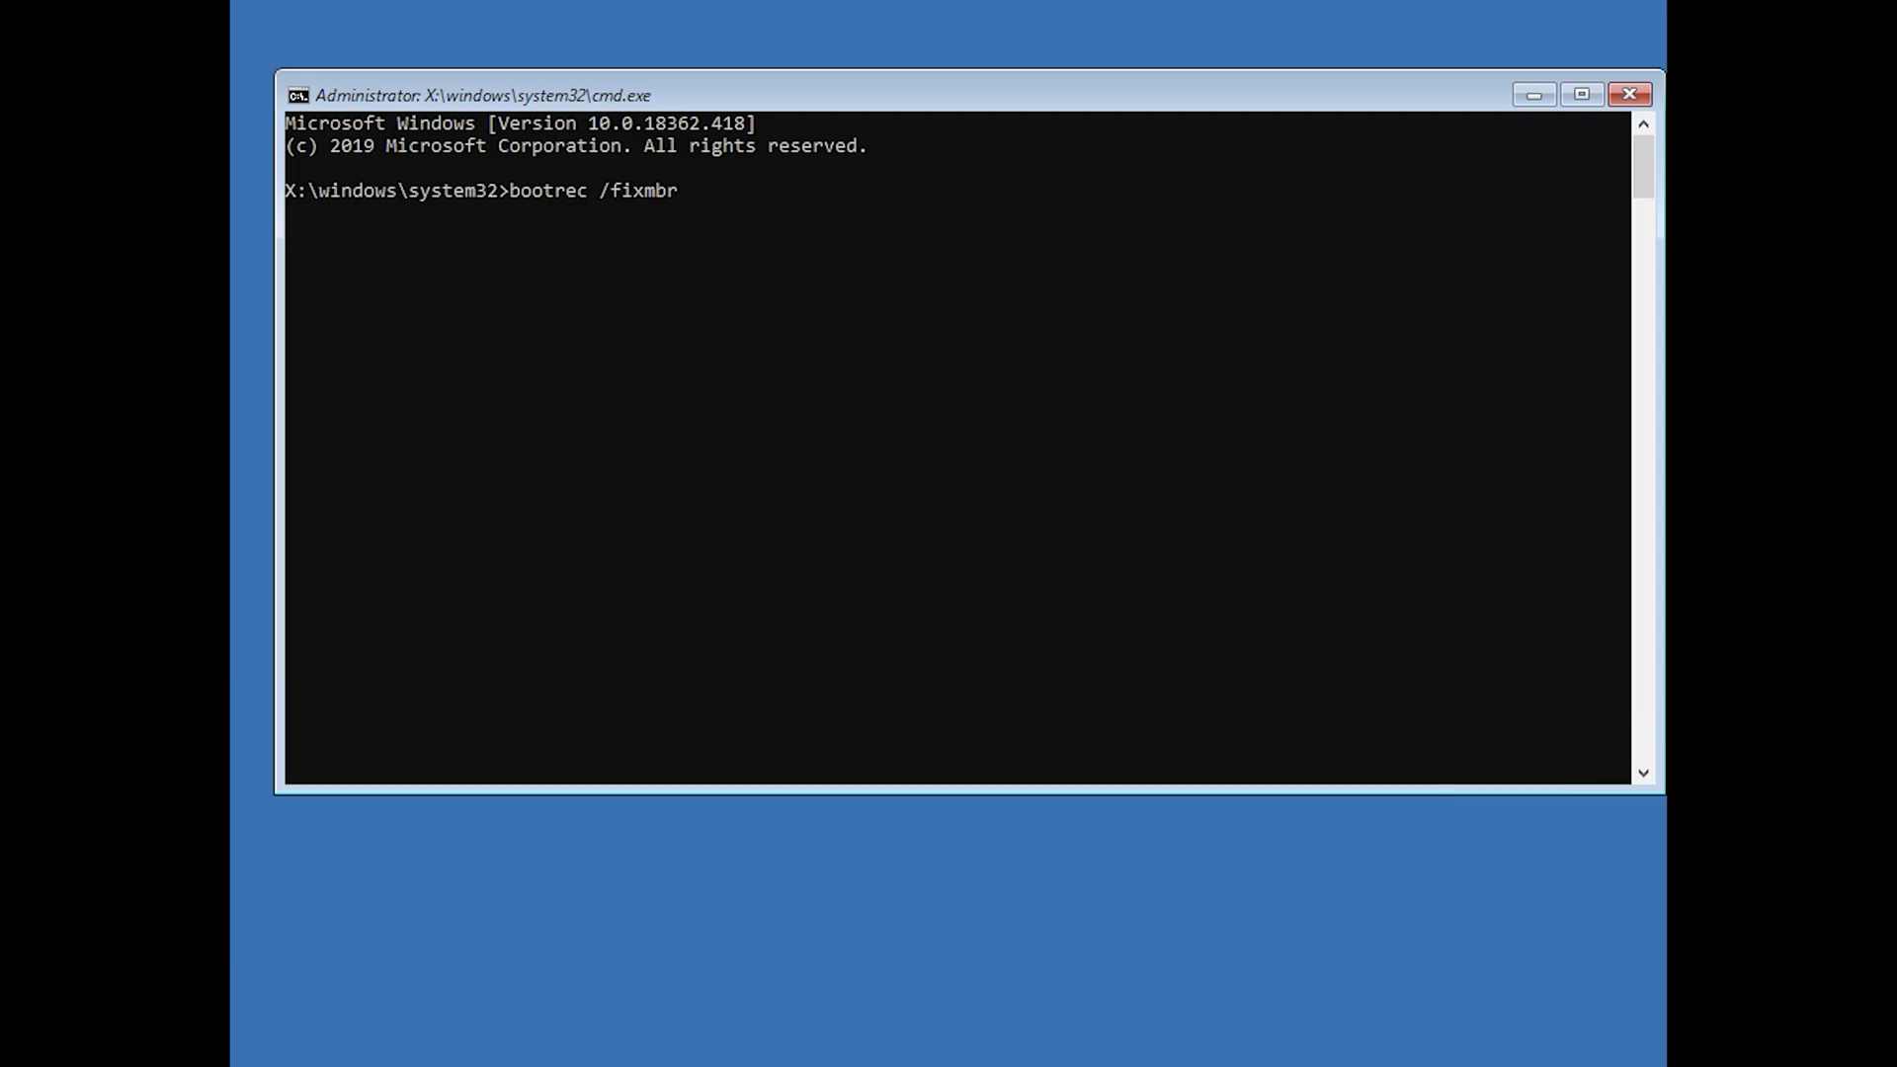
key("Return")
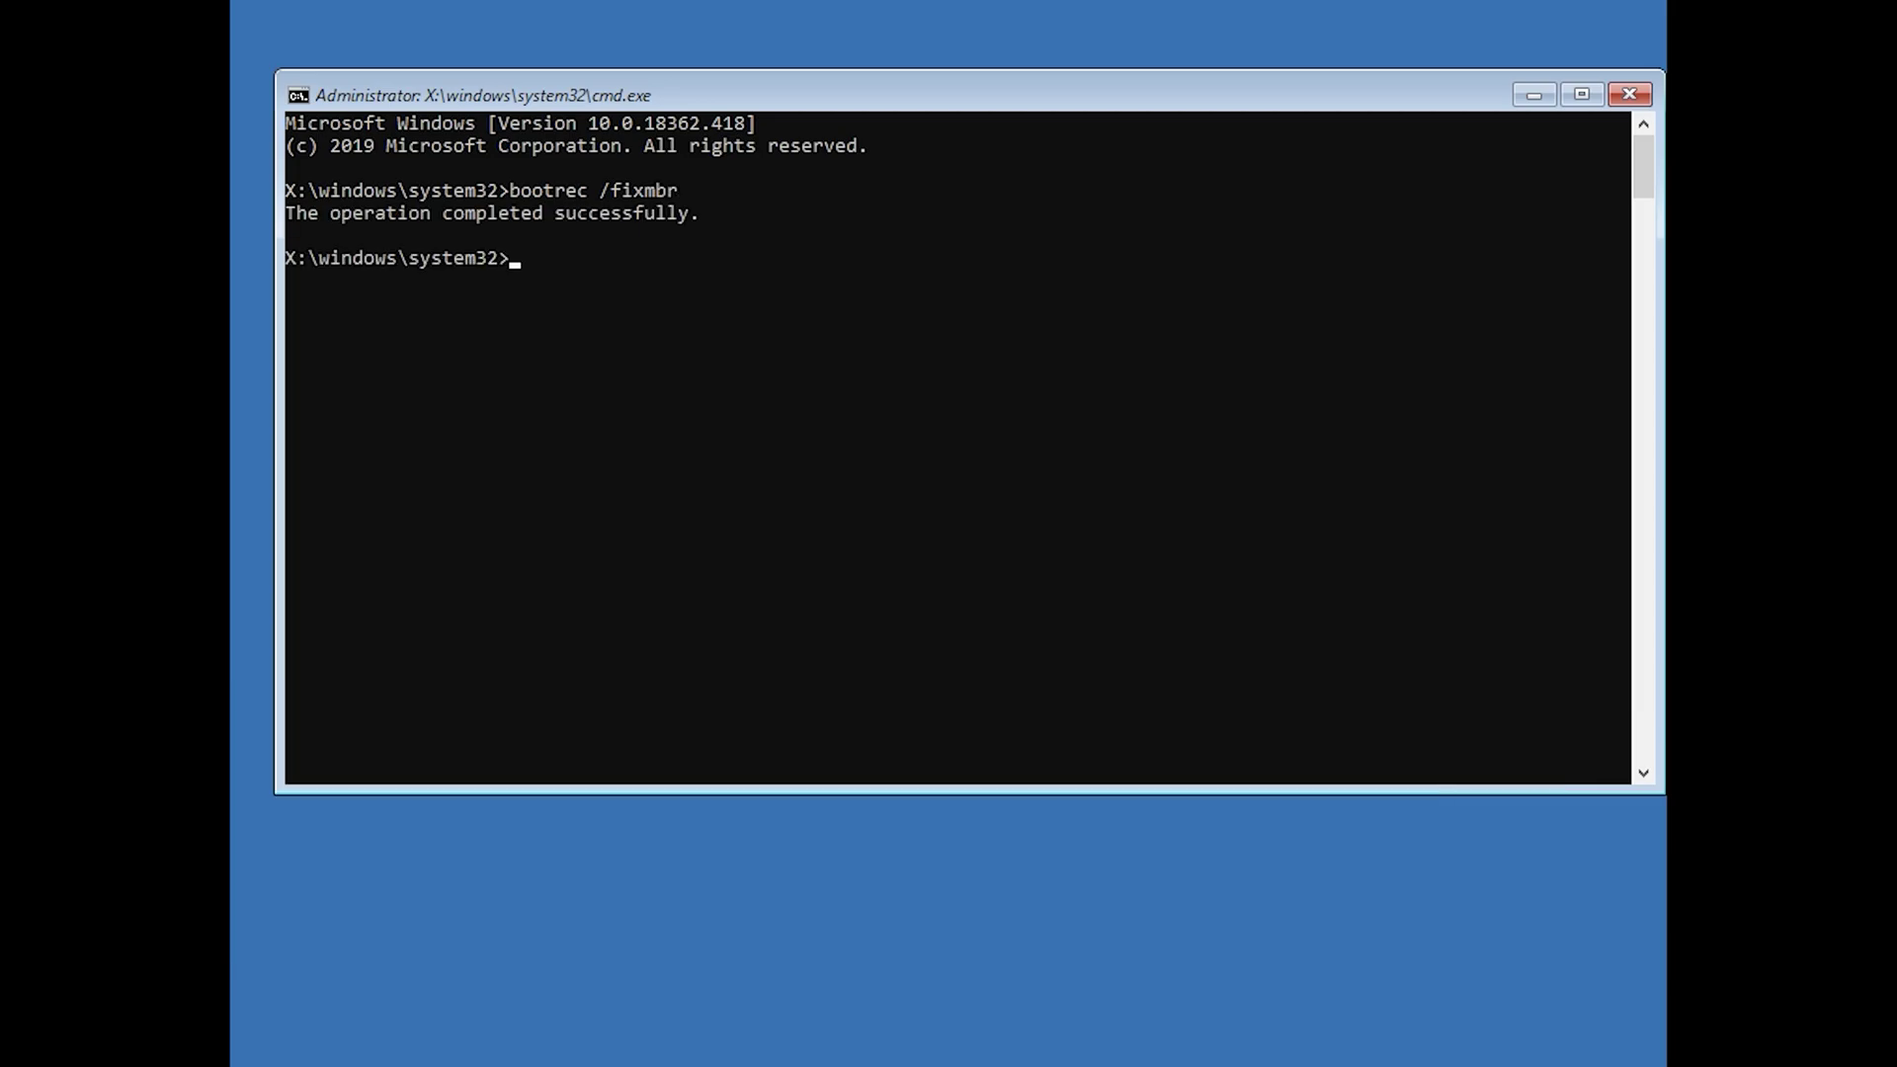
type("bootrec")
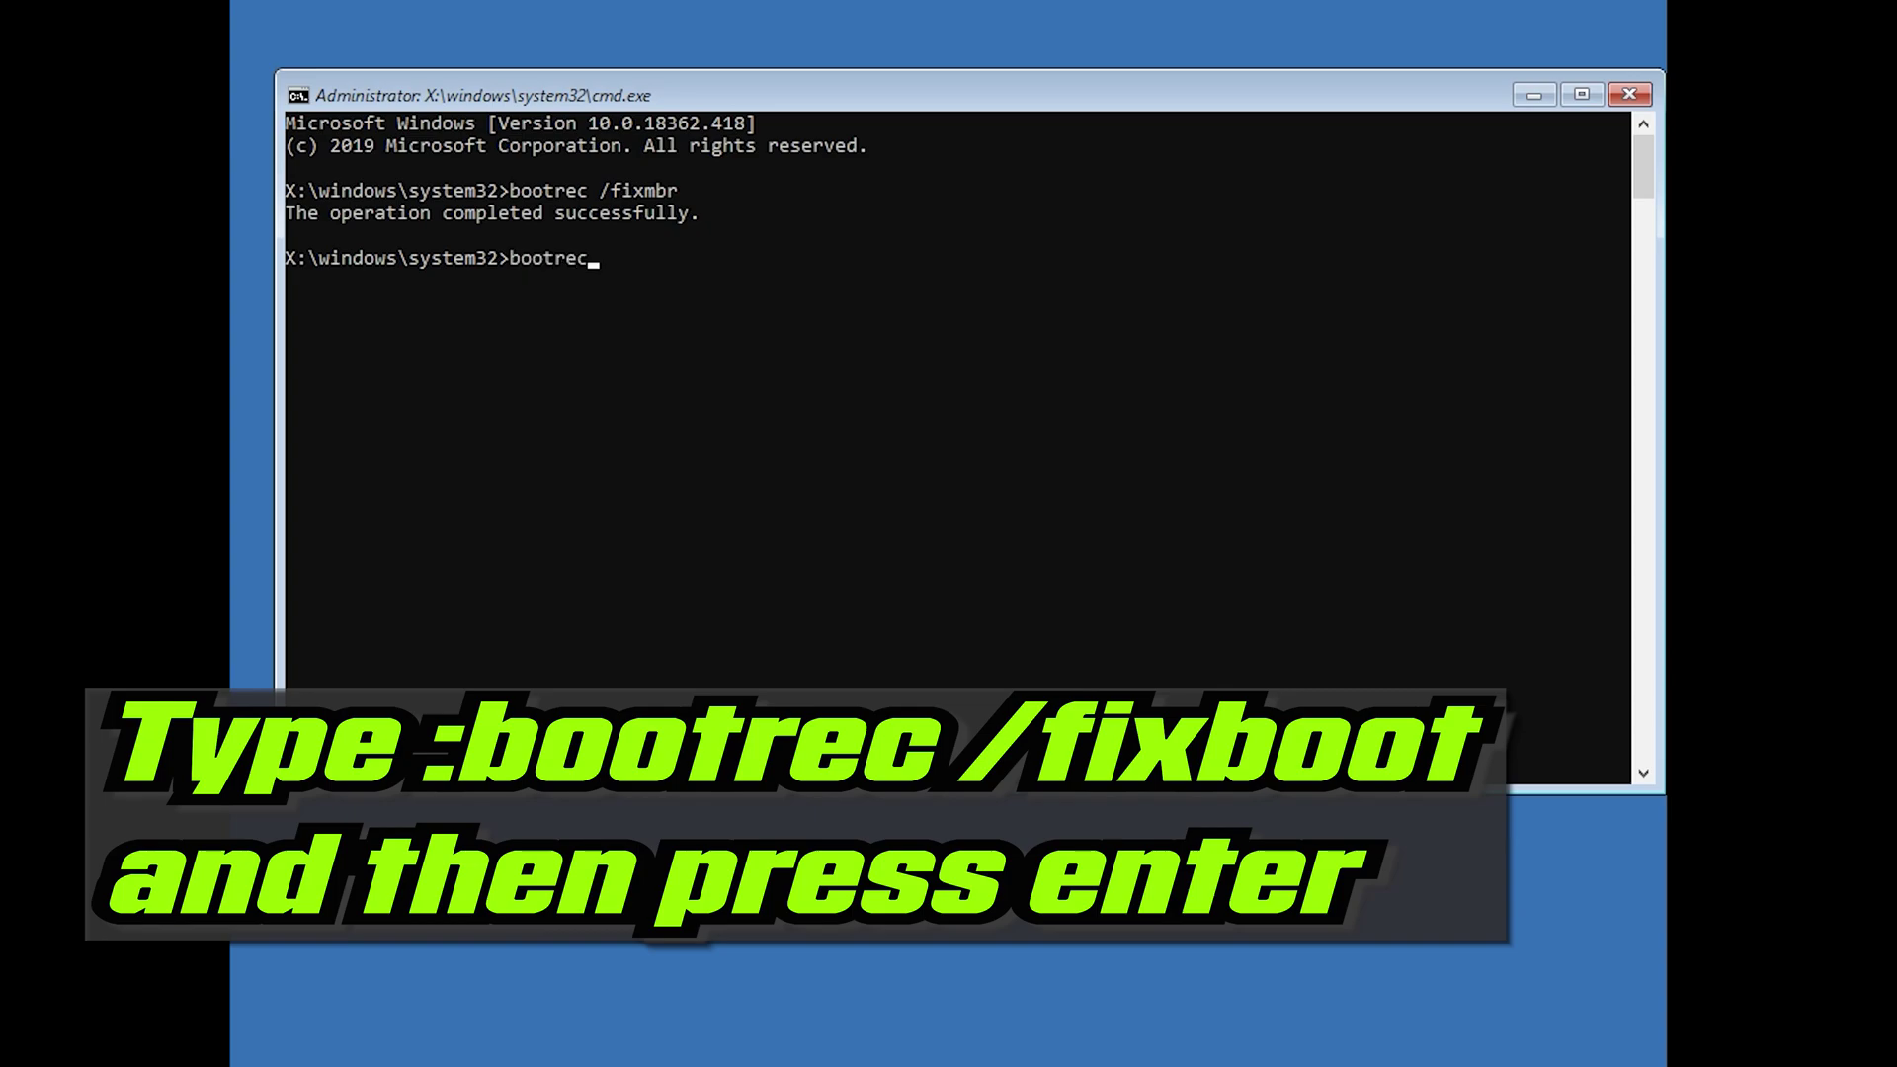
type(" /fixboot")
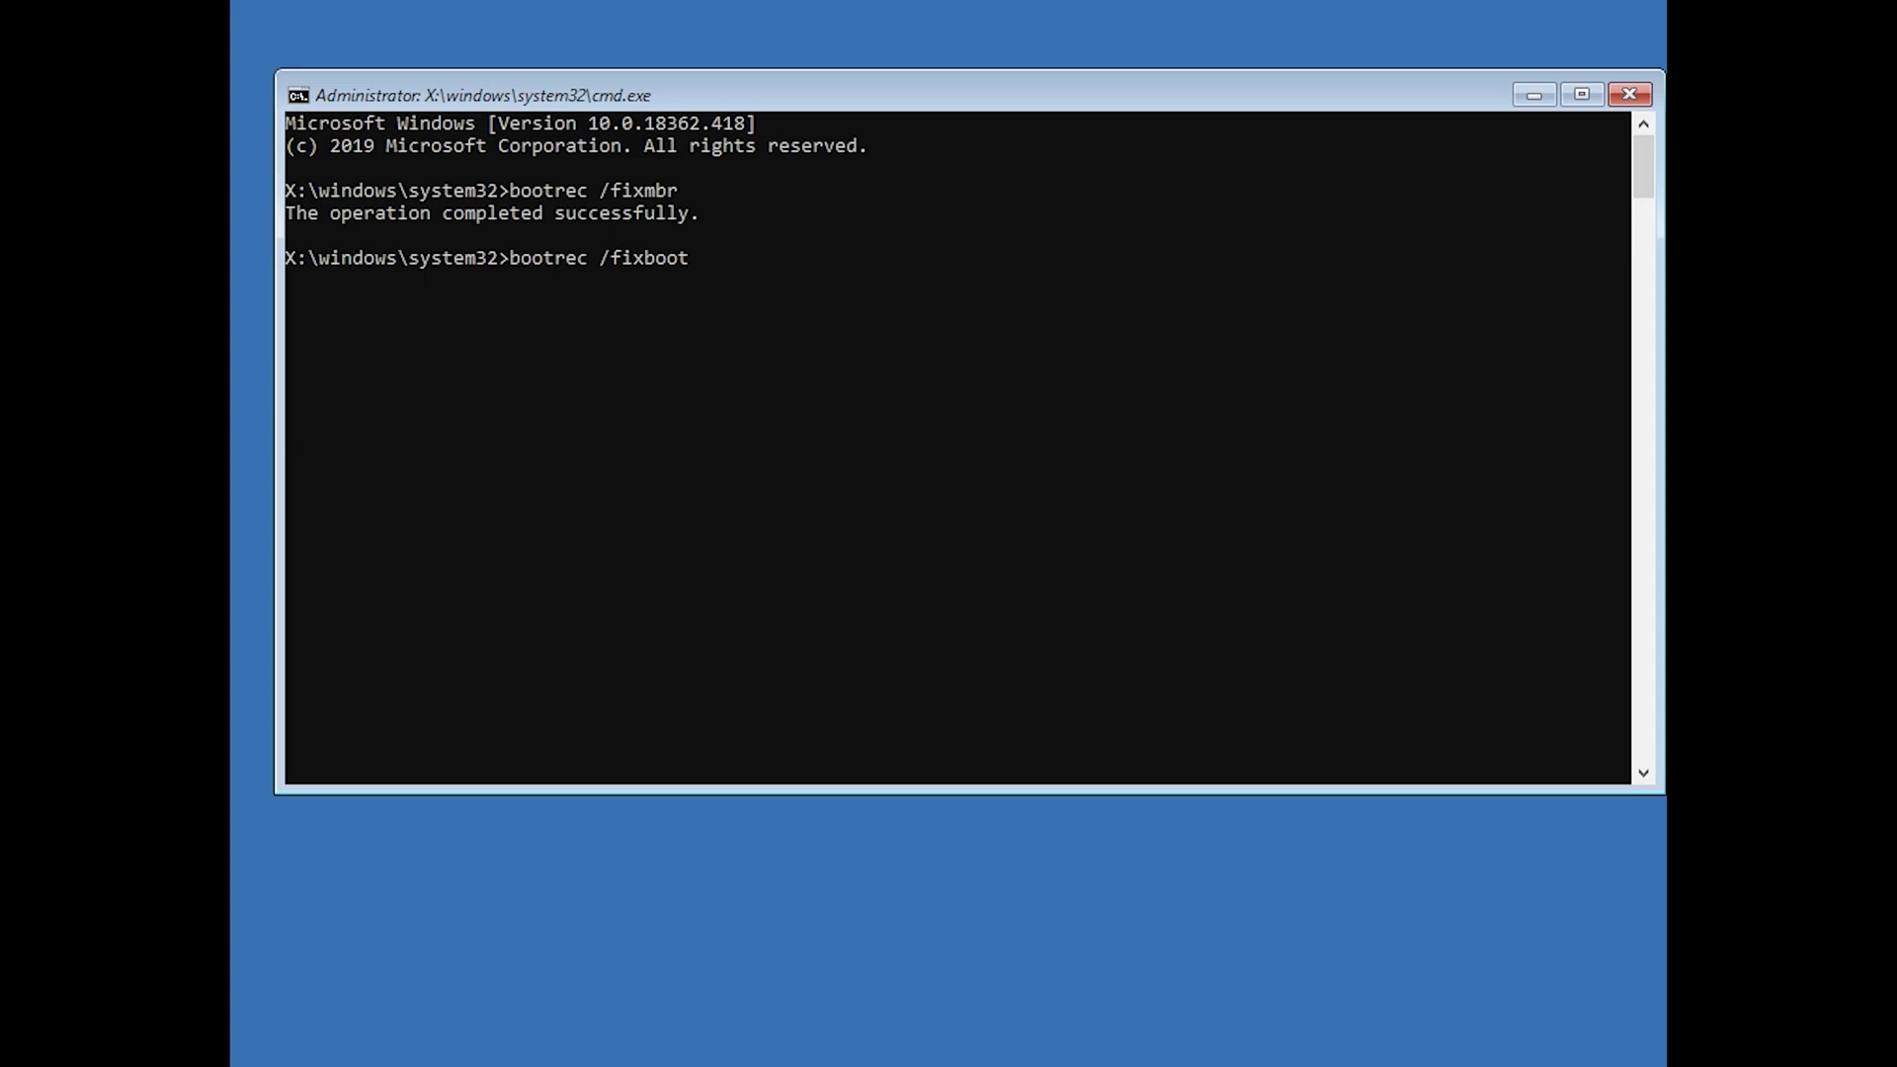
key("Return")
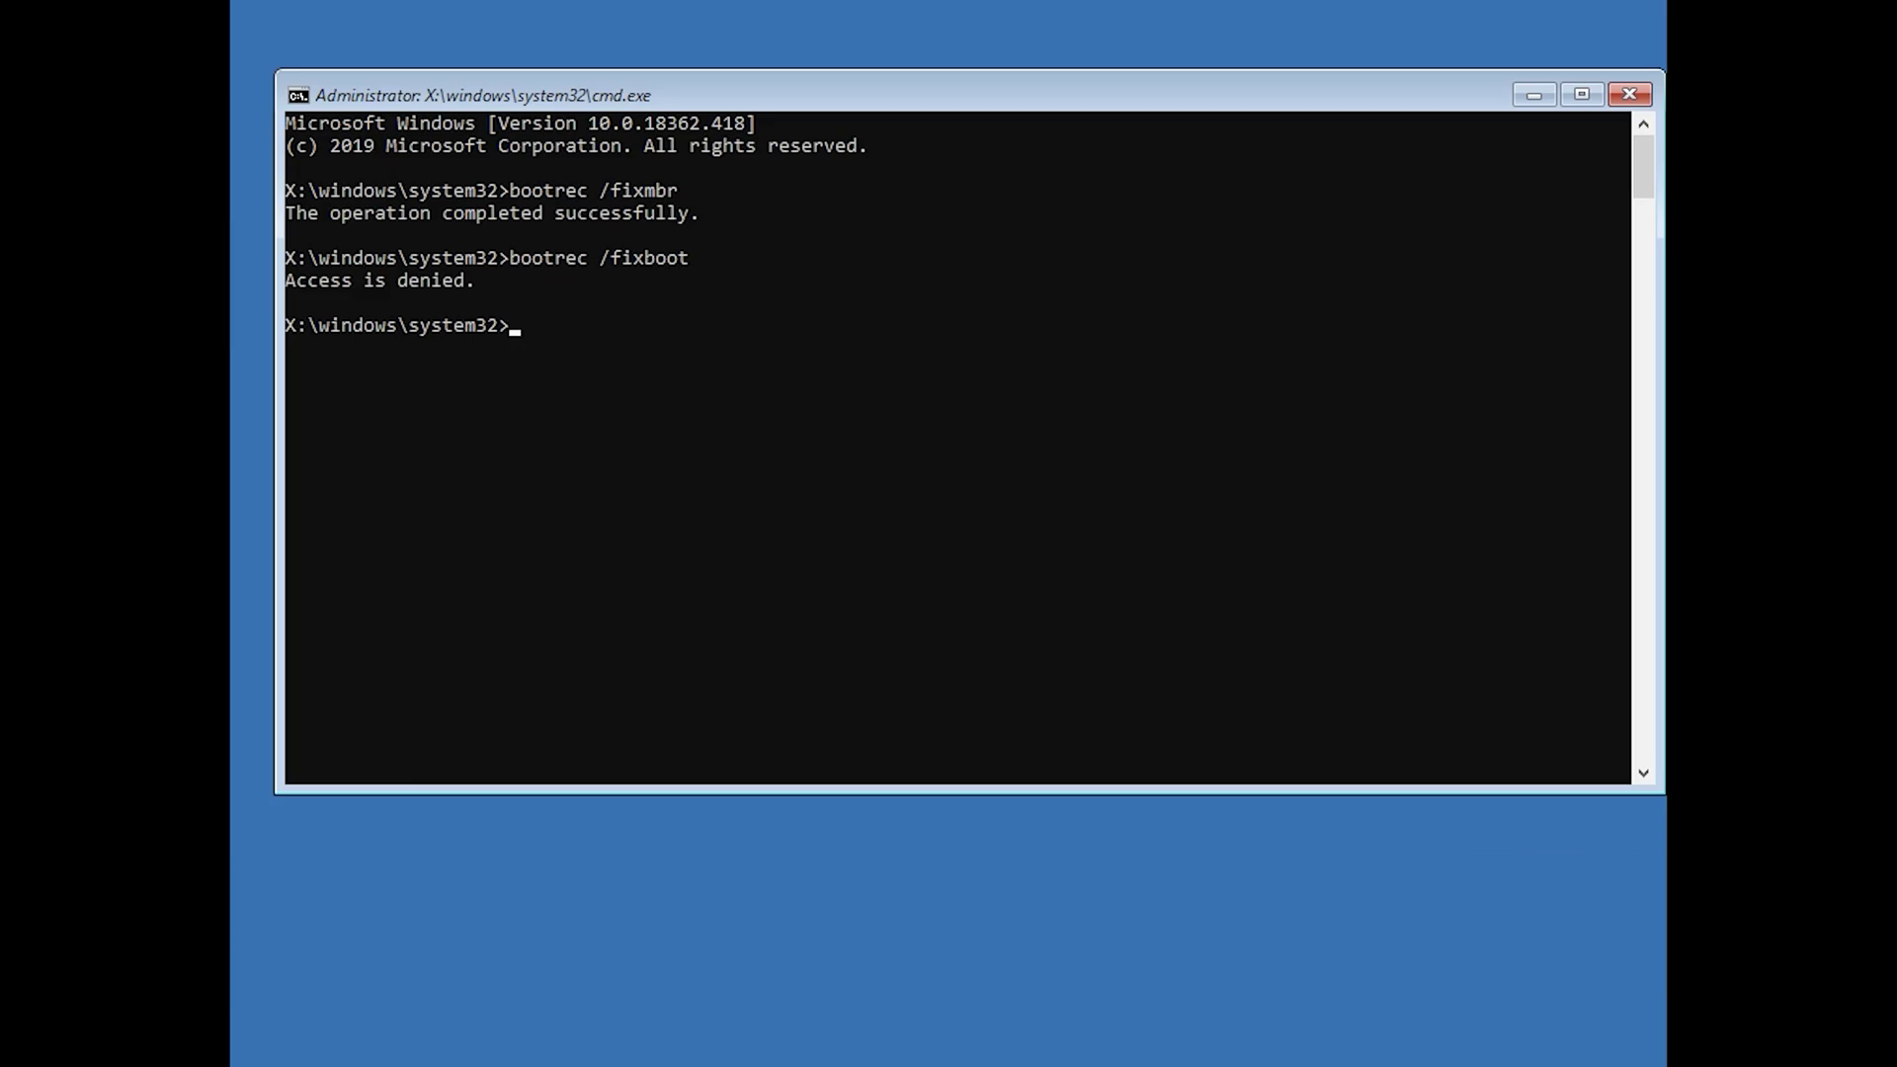
Update the system partition's boot code with bootsect /nt60 sys and run bootrec /fixboot again
type("bo")
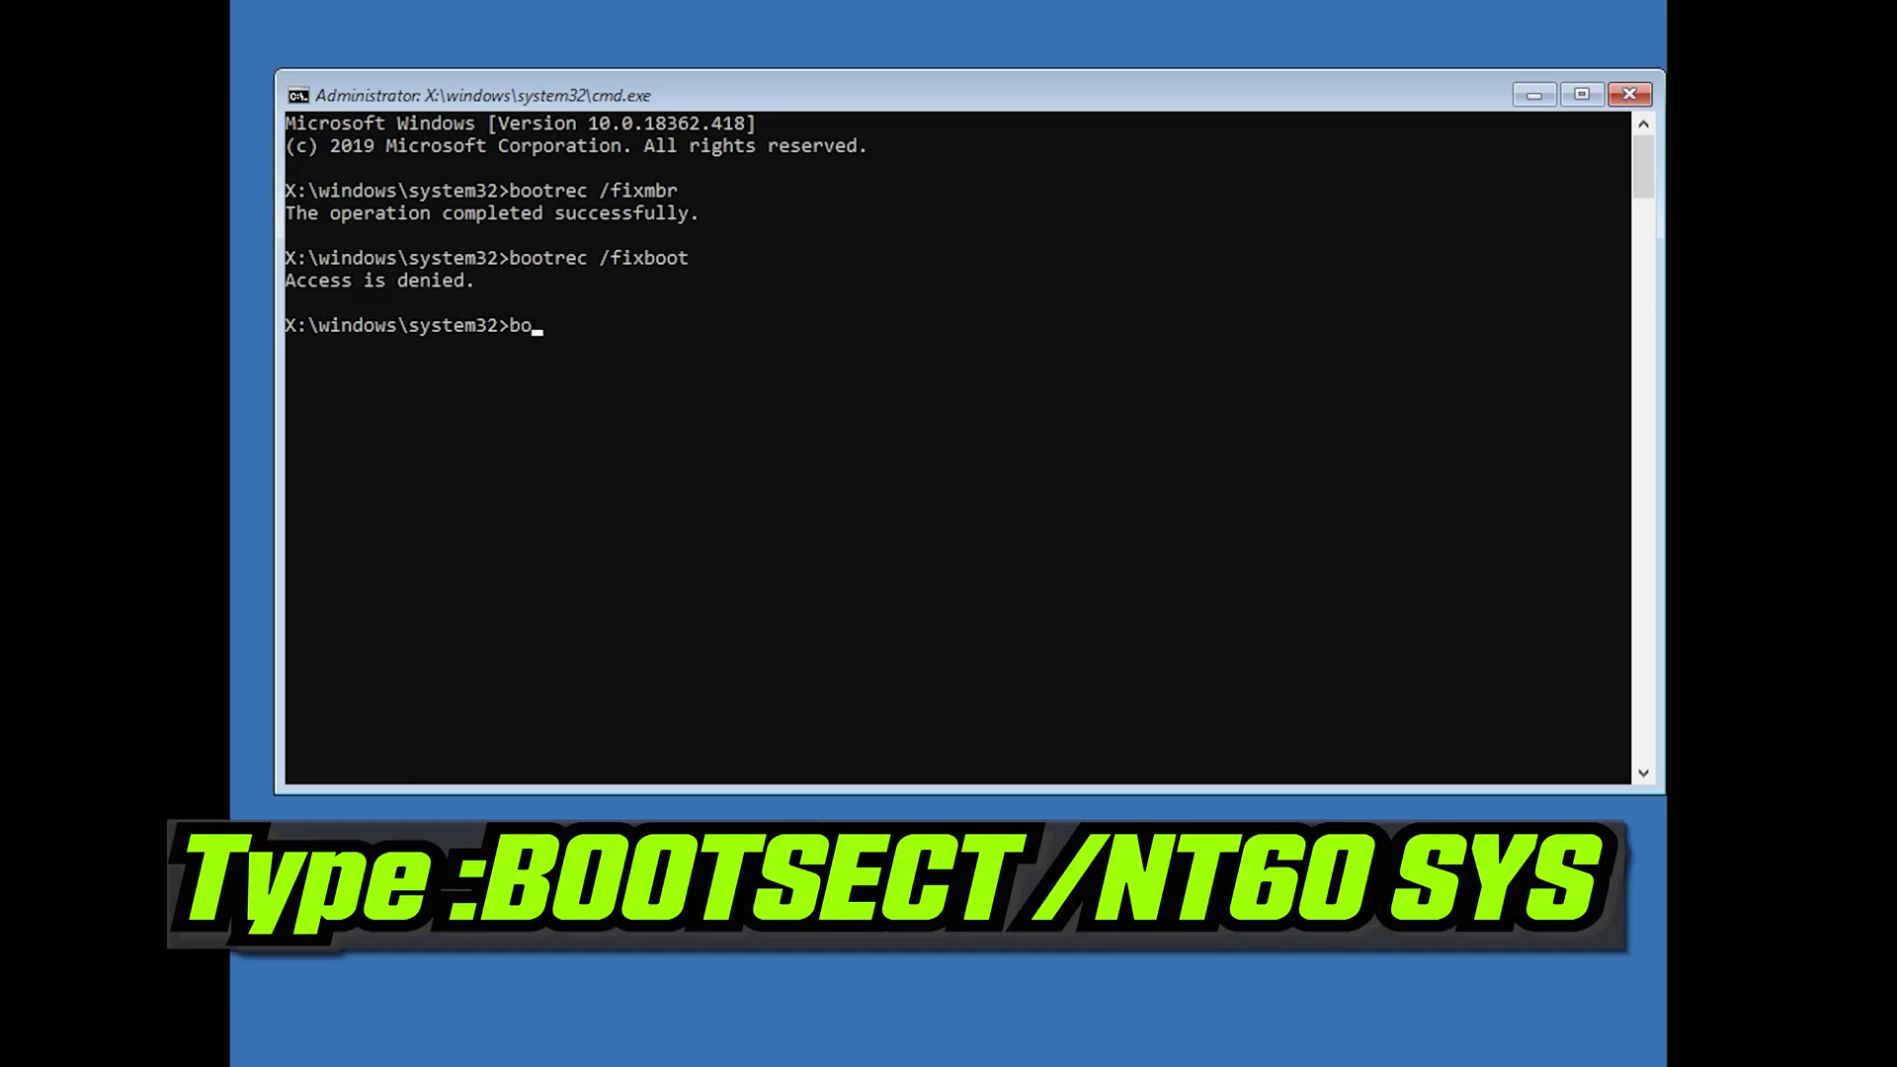
type("otsect /nt60 sys")
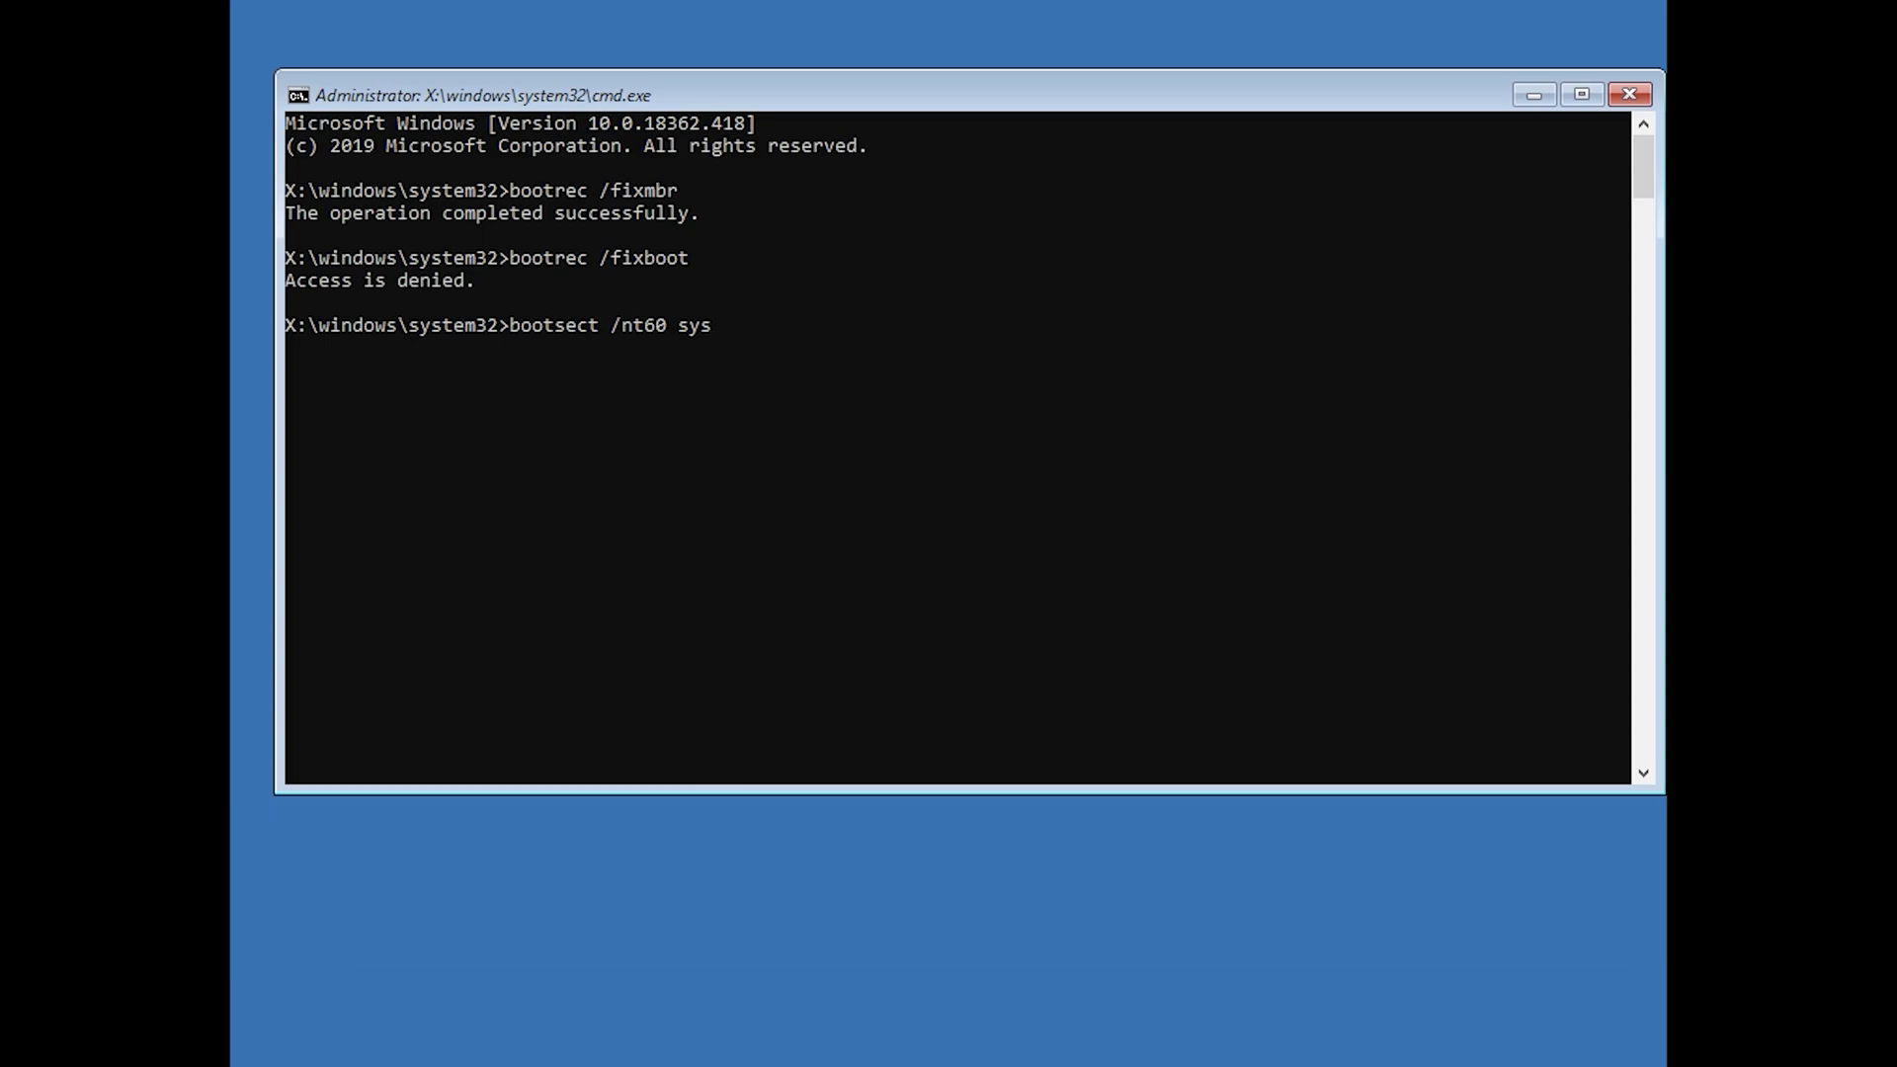
key("Return")
type("boot")
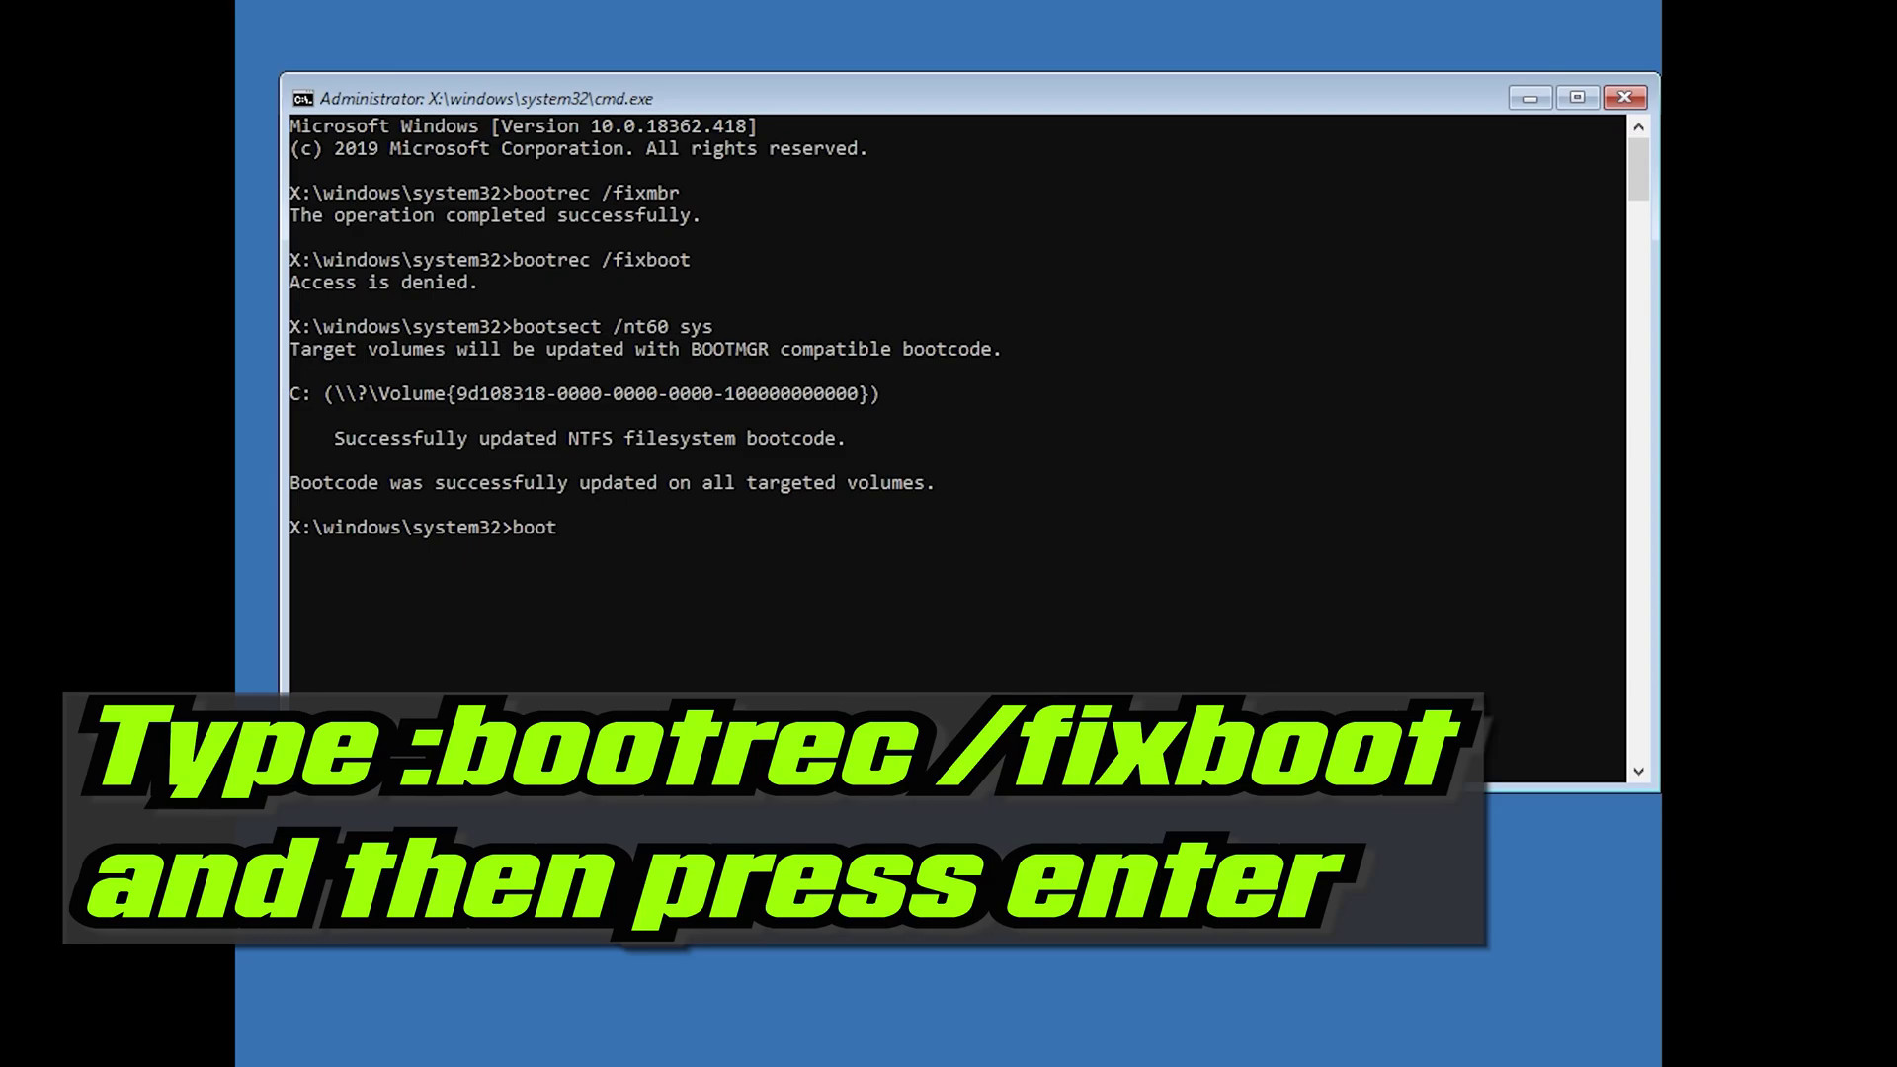
type("rec /fixboot")
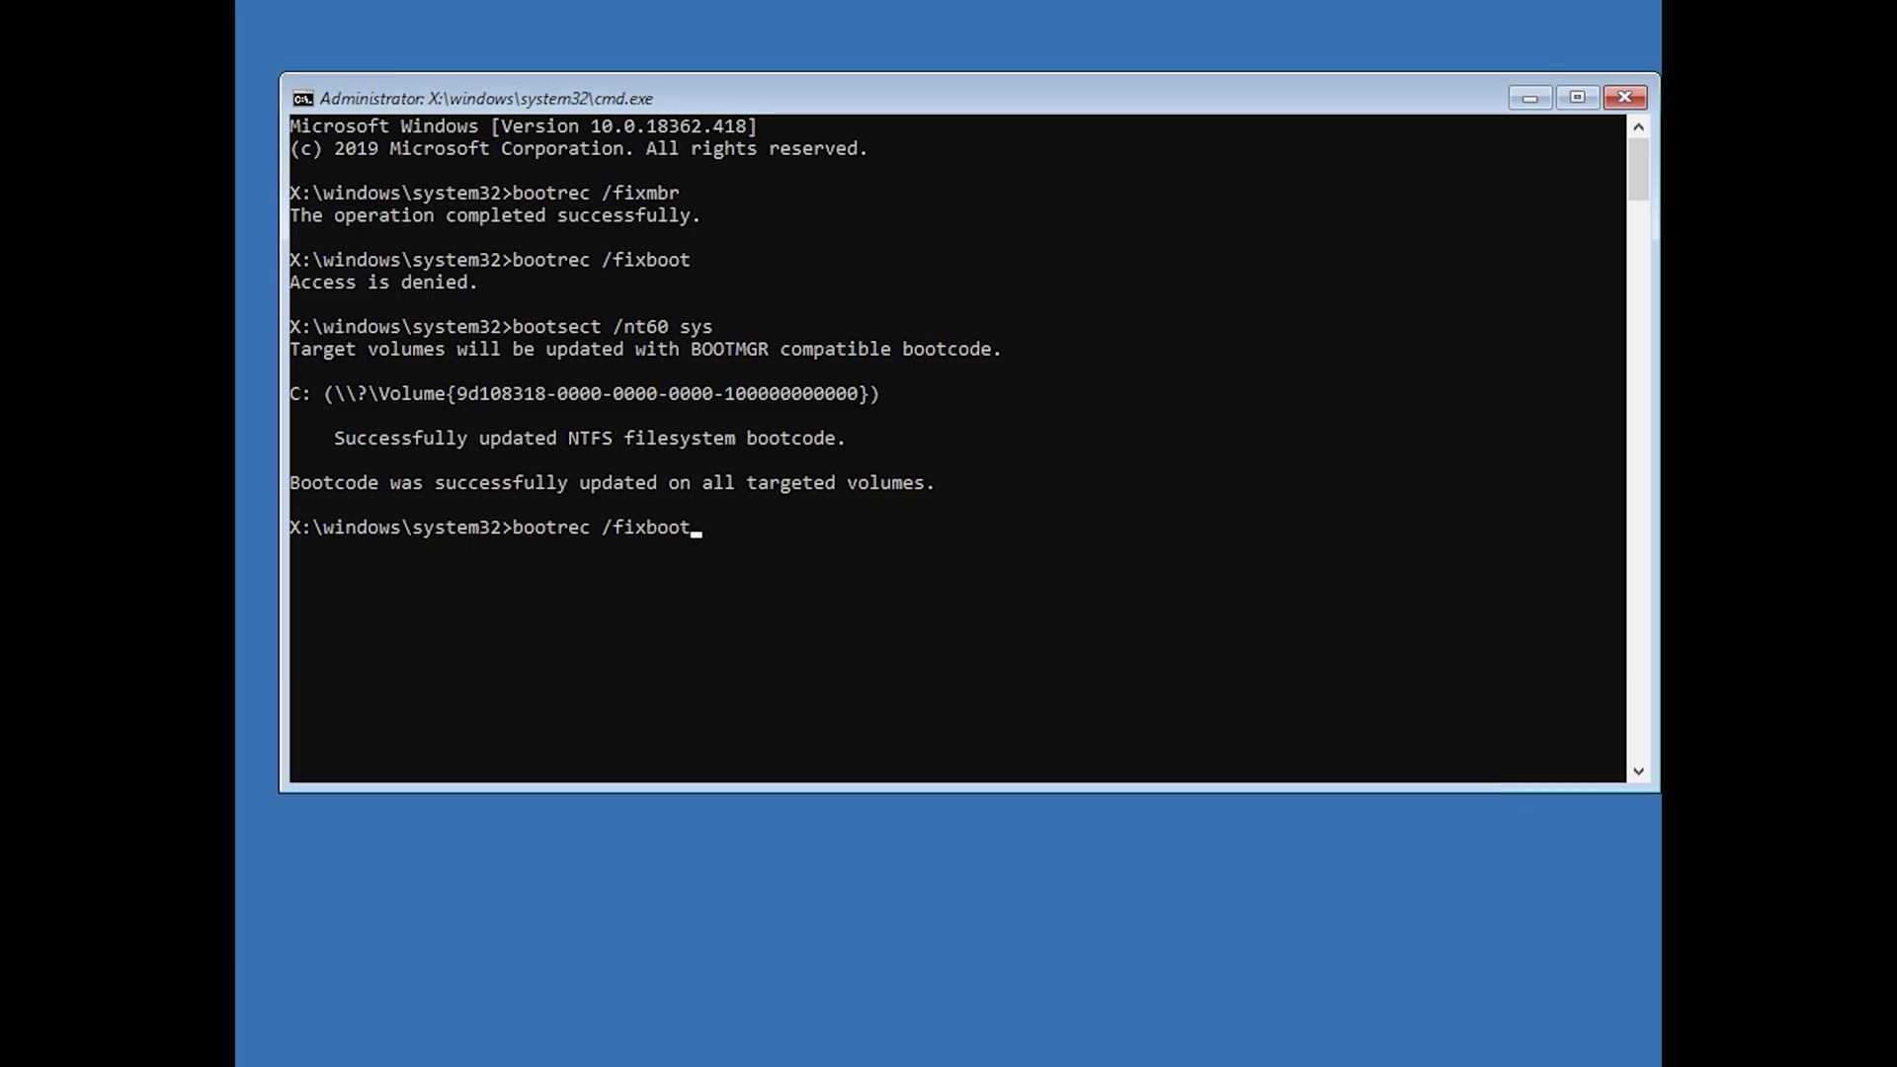
key("Return")
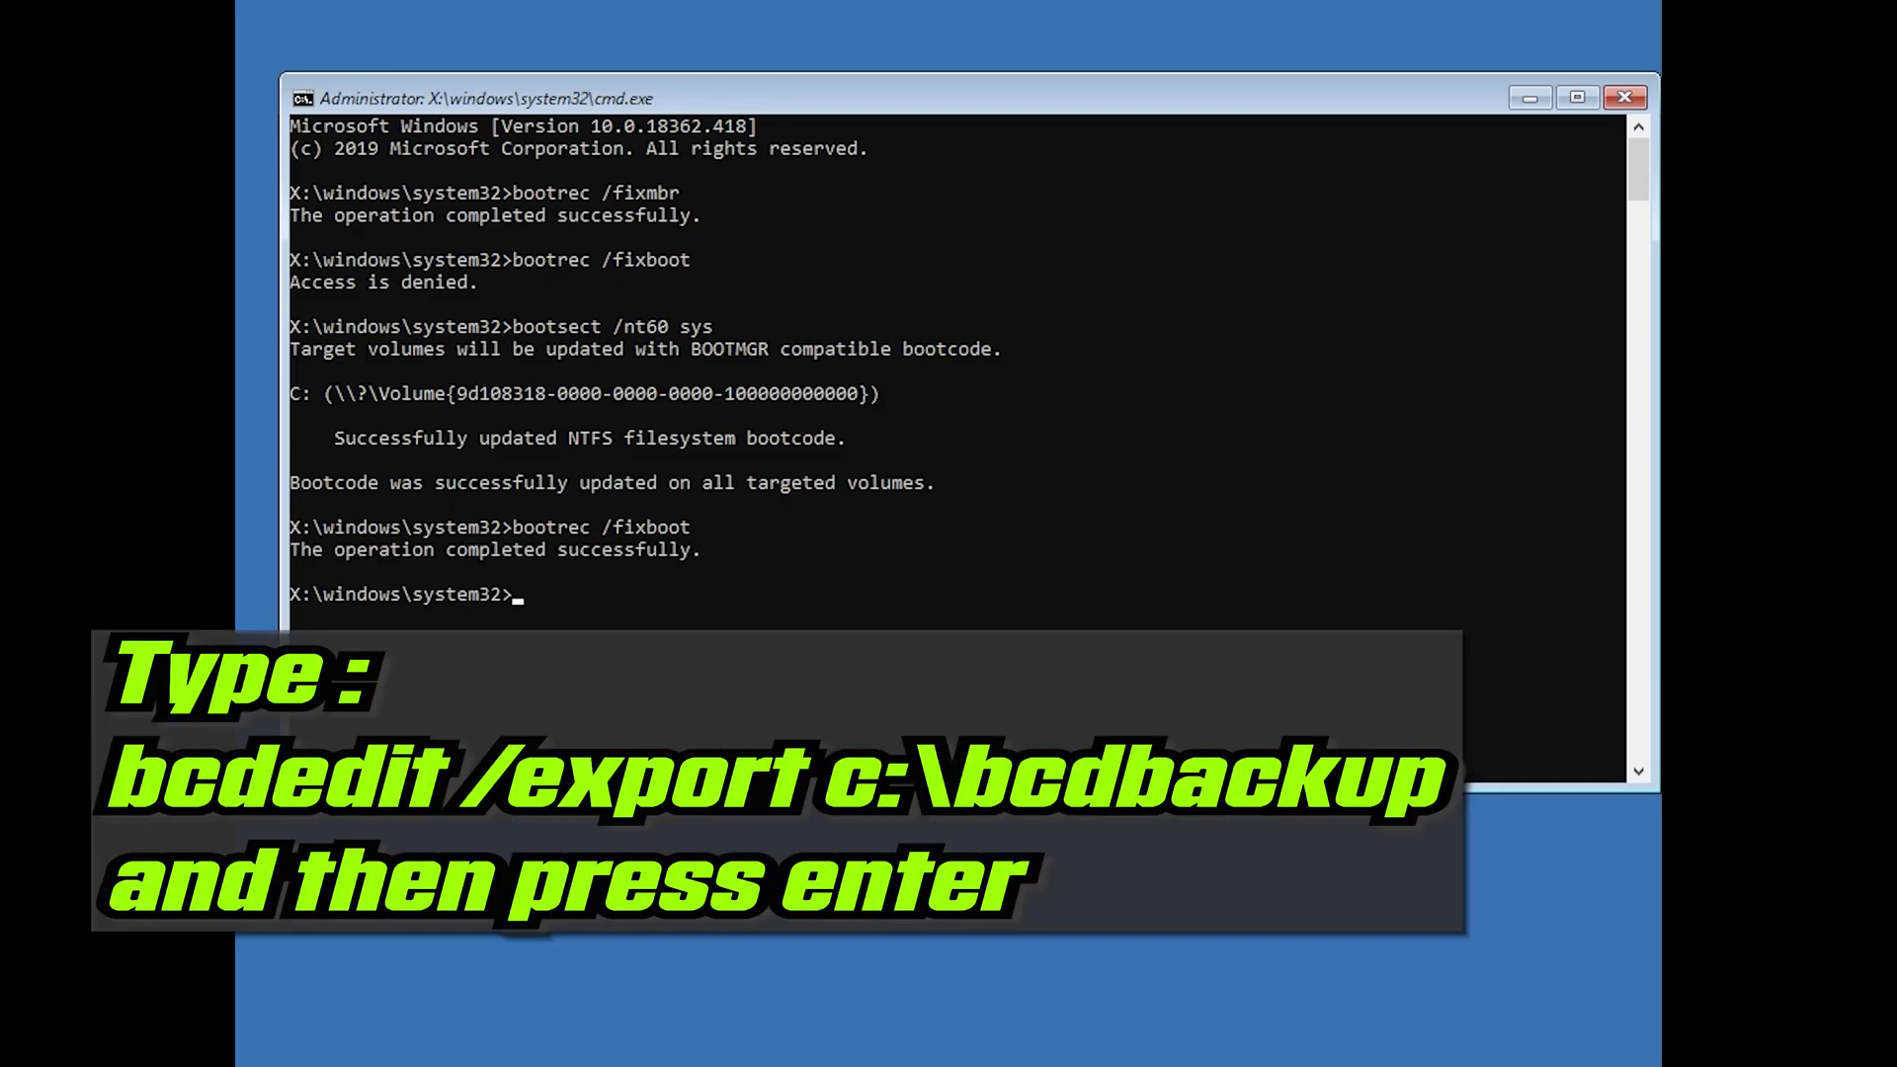
Export the boot configuration with bcdedit /export c:\bcdbackup and clear the store's attributes with attrib c:\boot\bcd -h -r -s
type("bcdedit /export c:\\bcdbackup")
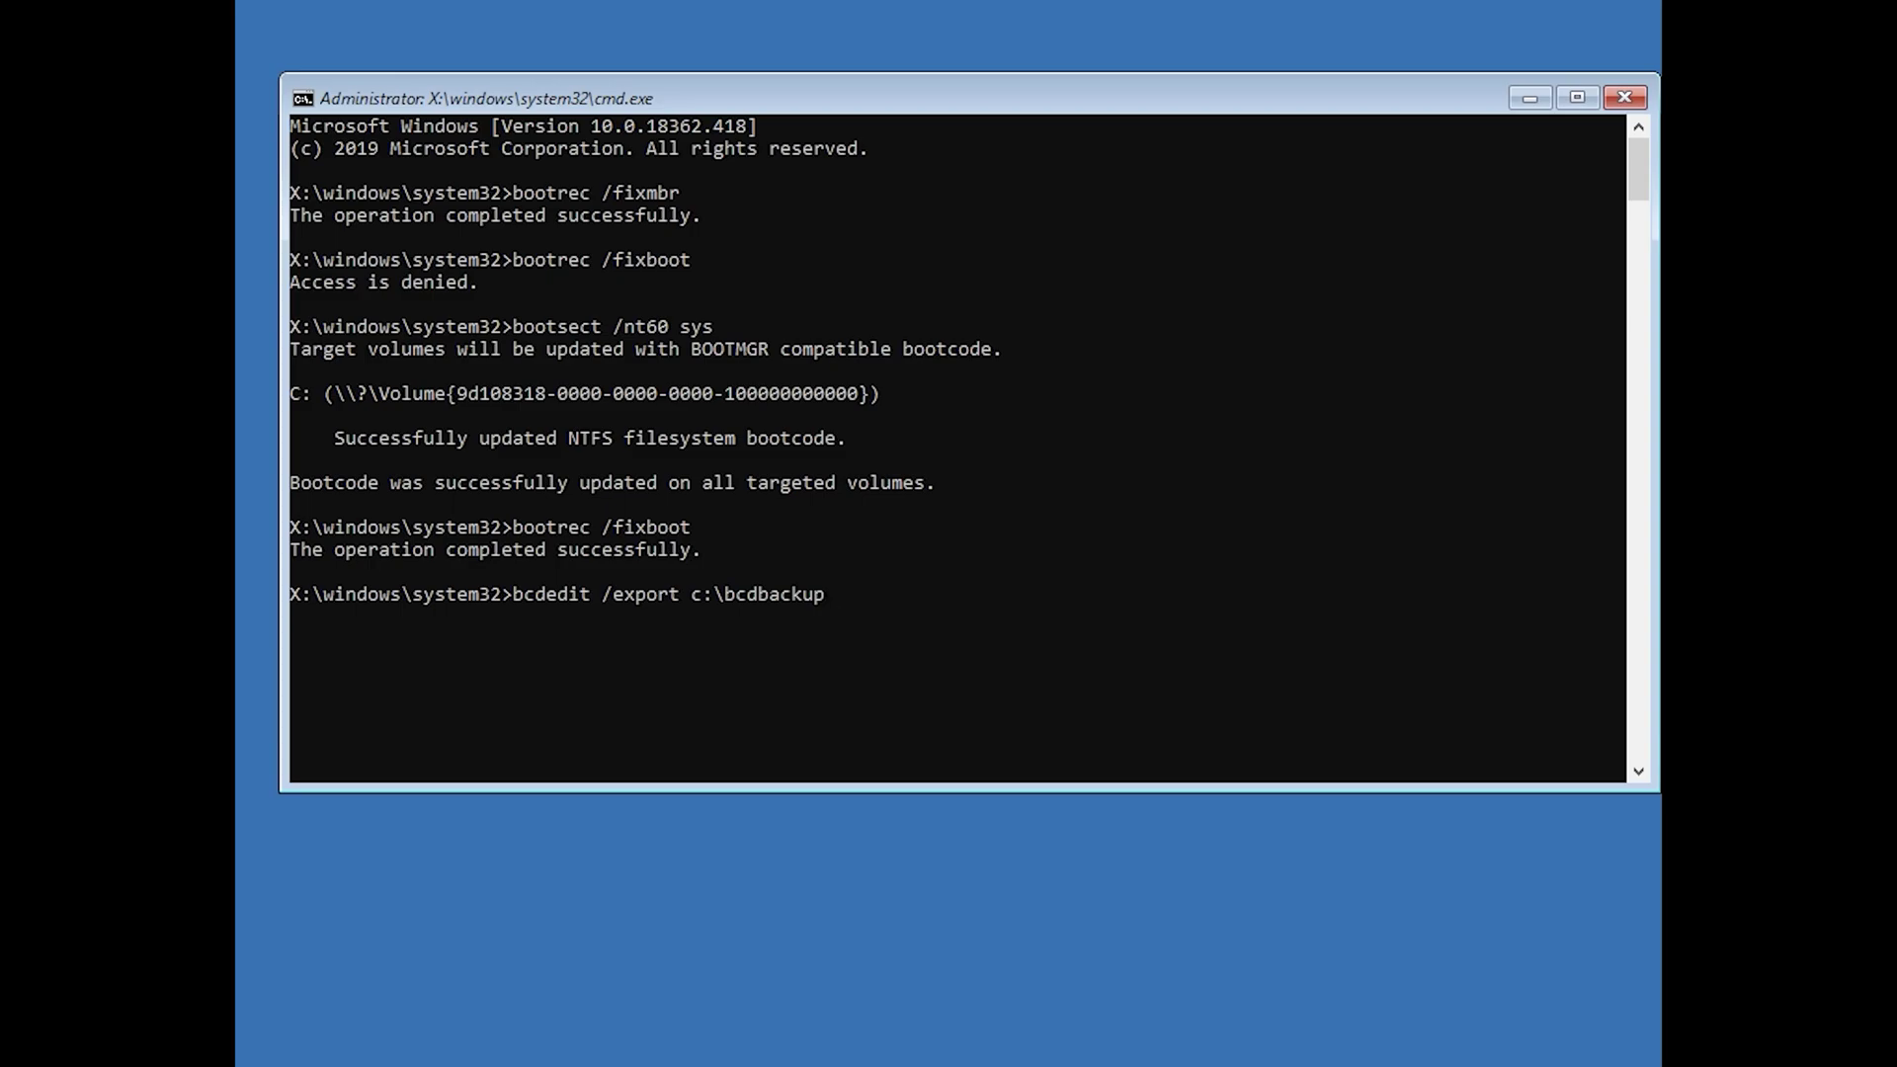
key("Return")
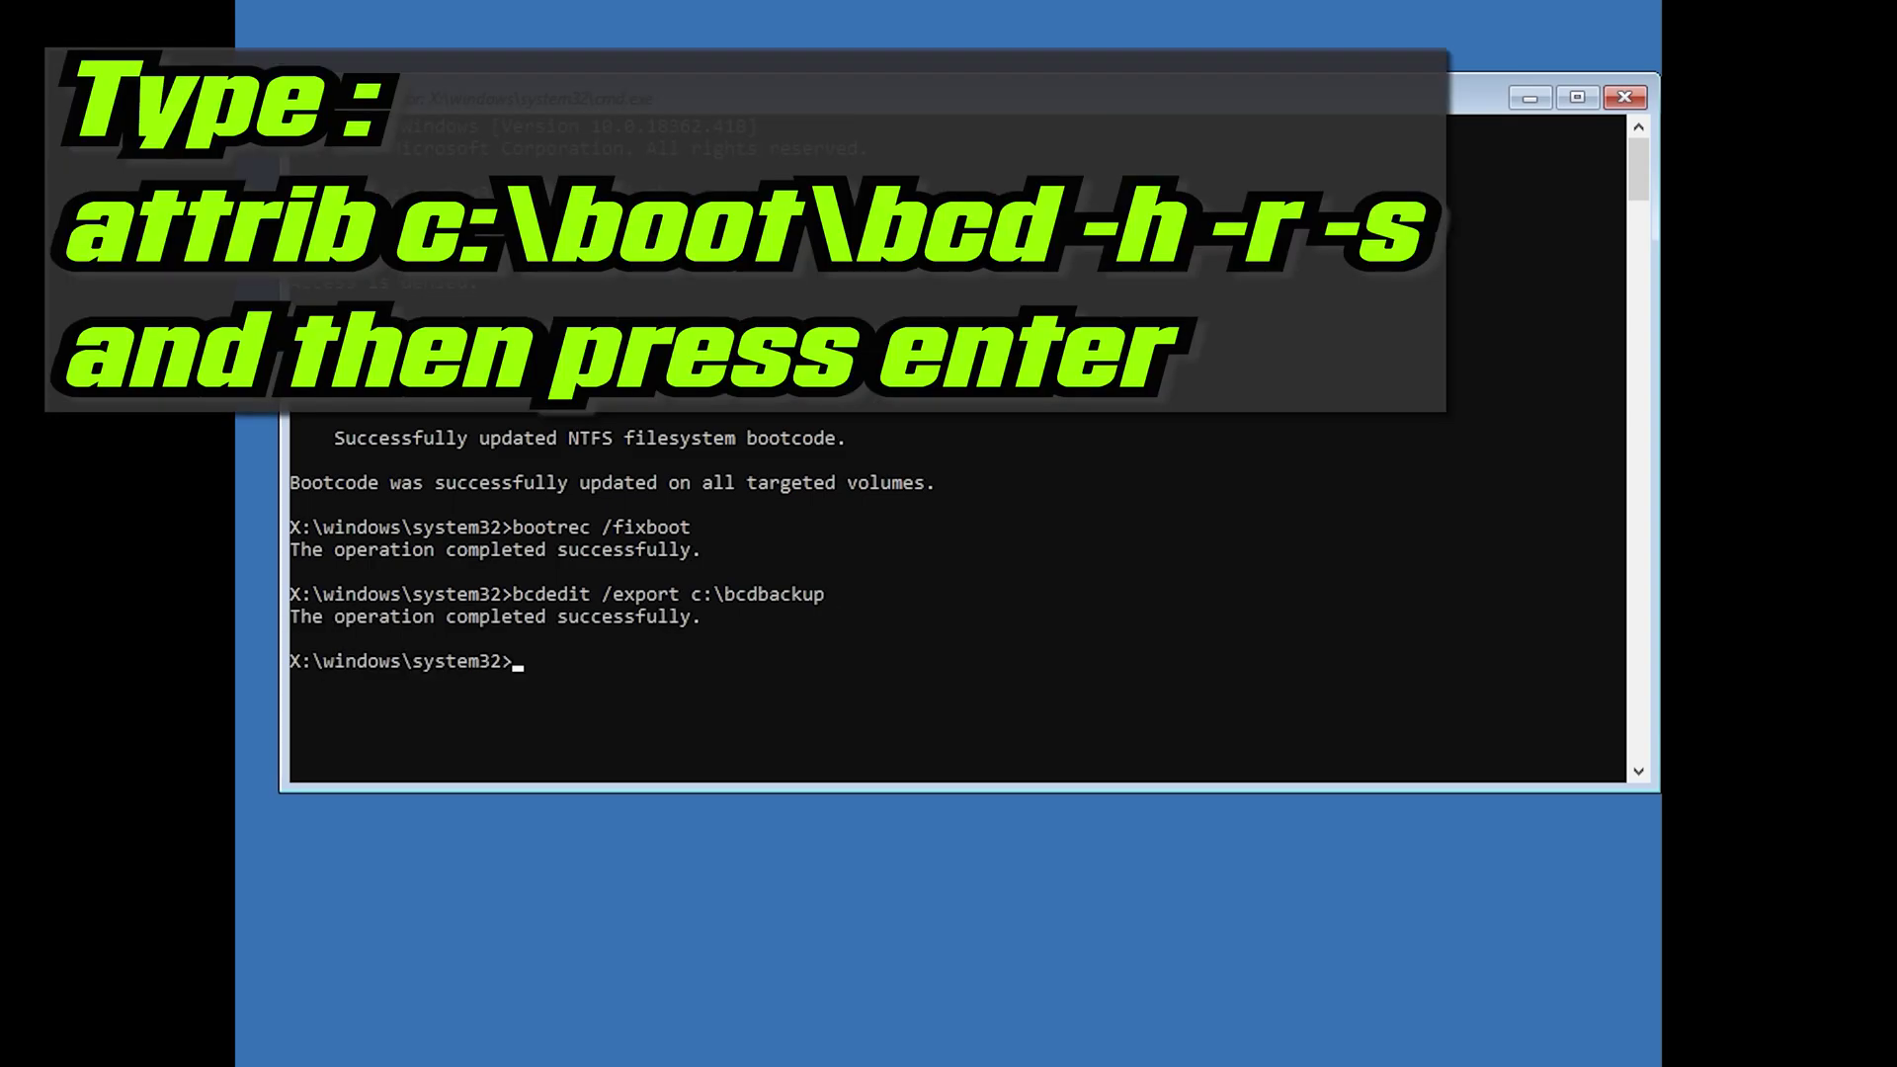
type("attrib c:\\boot\\bcd -h -r")
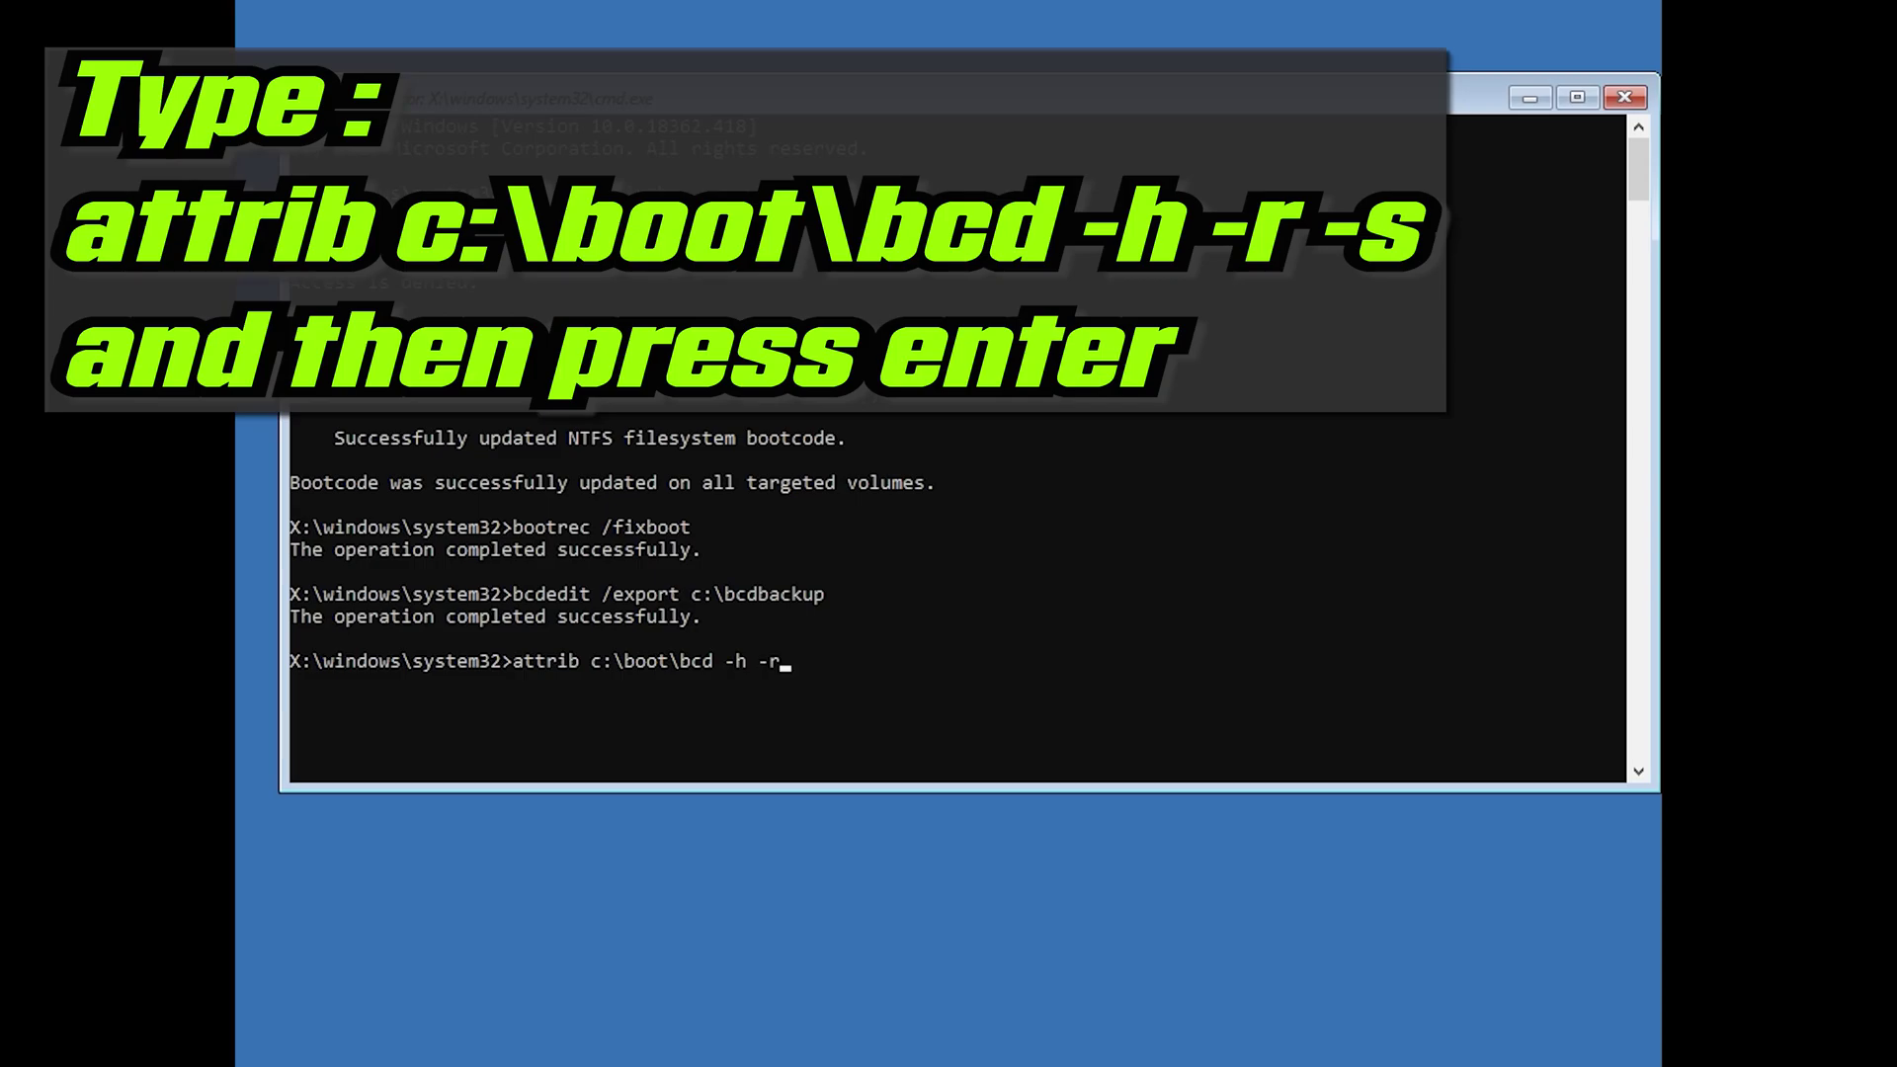
type(" -s")
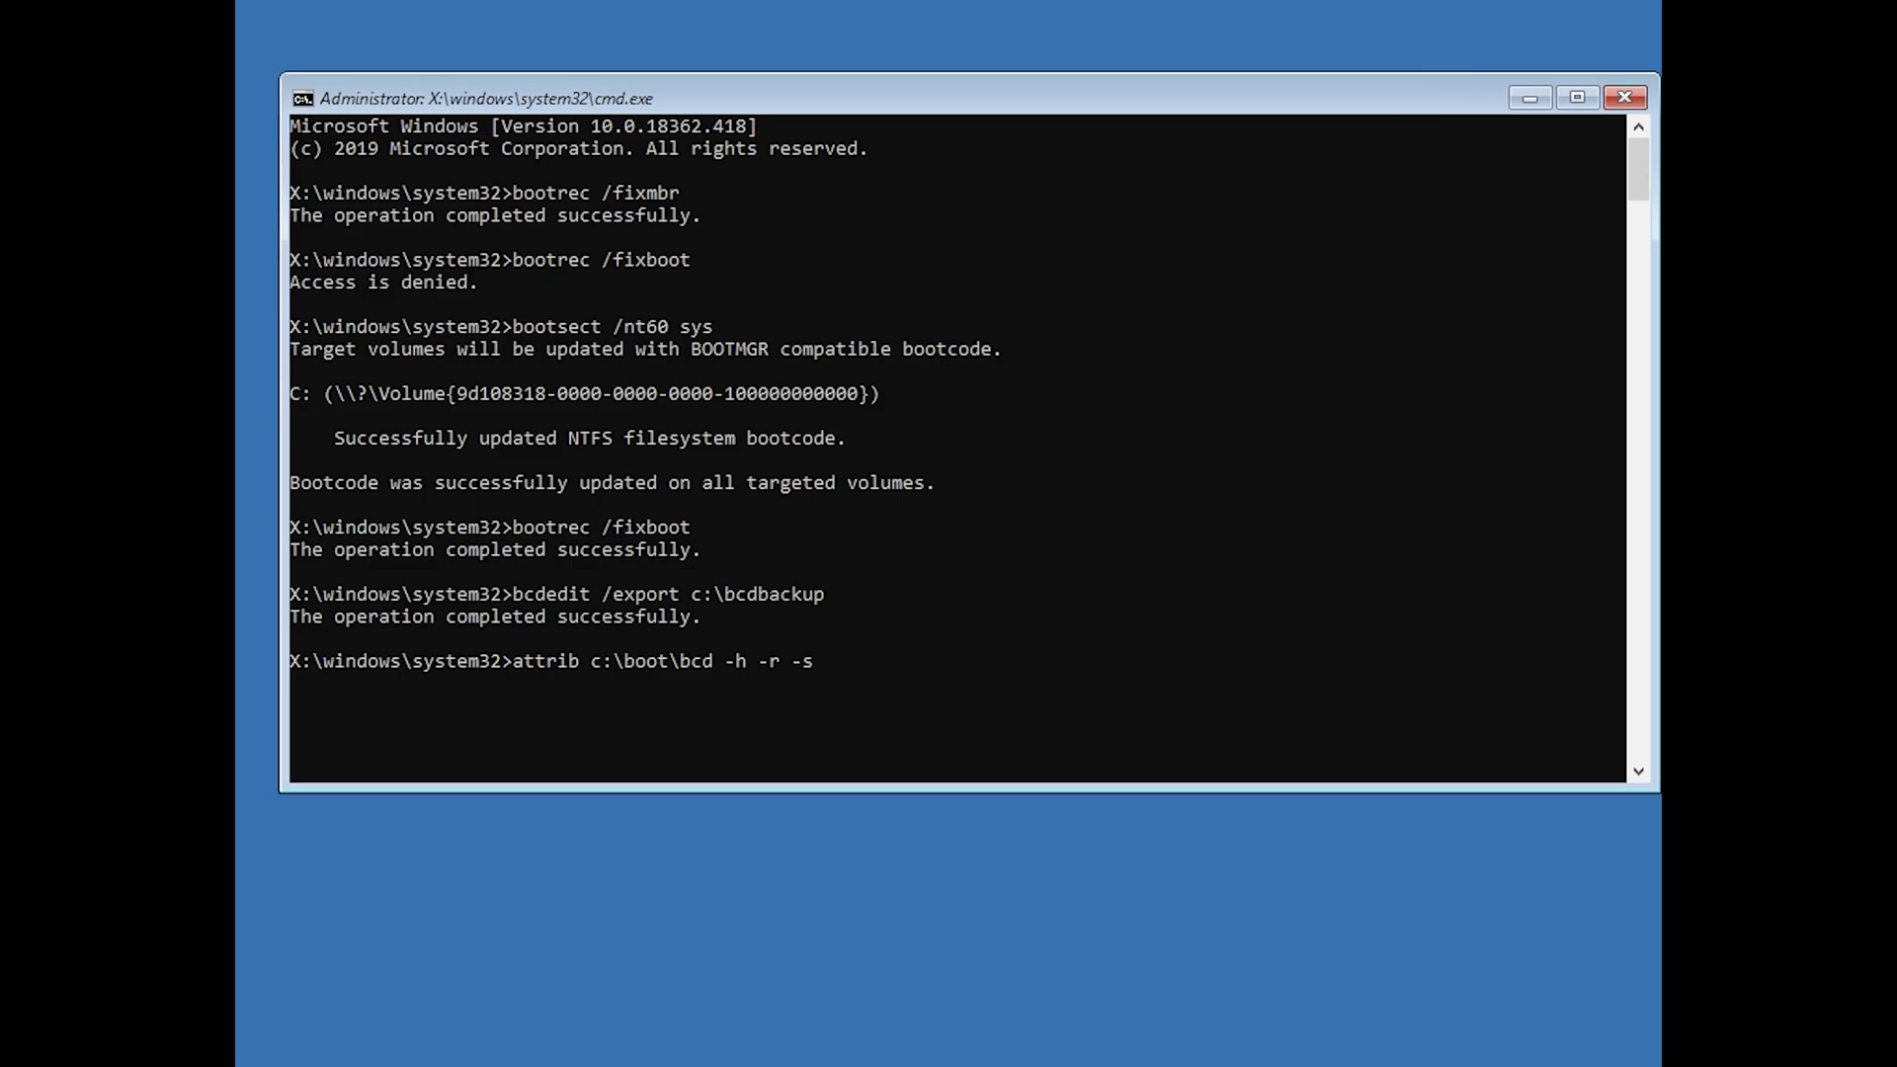
key("Return")
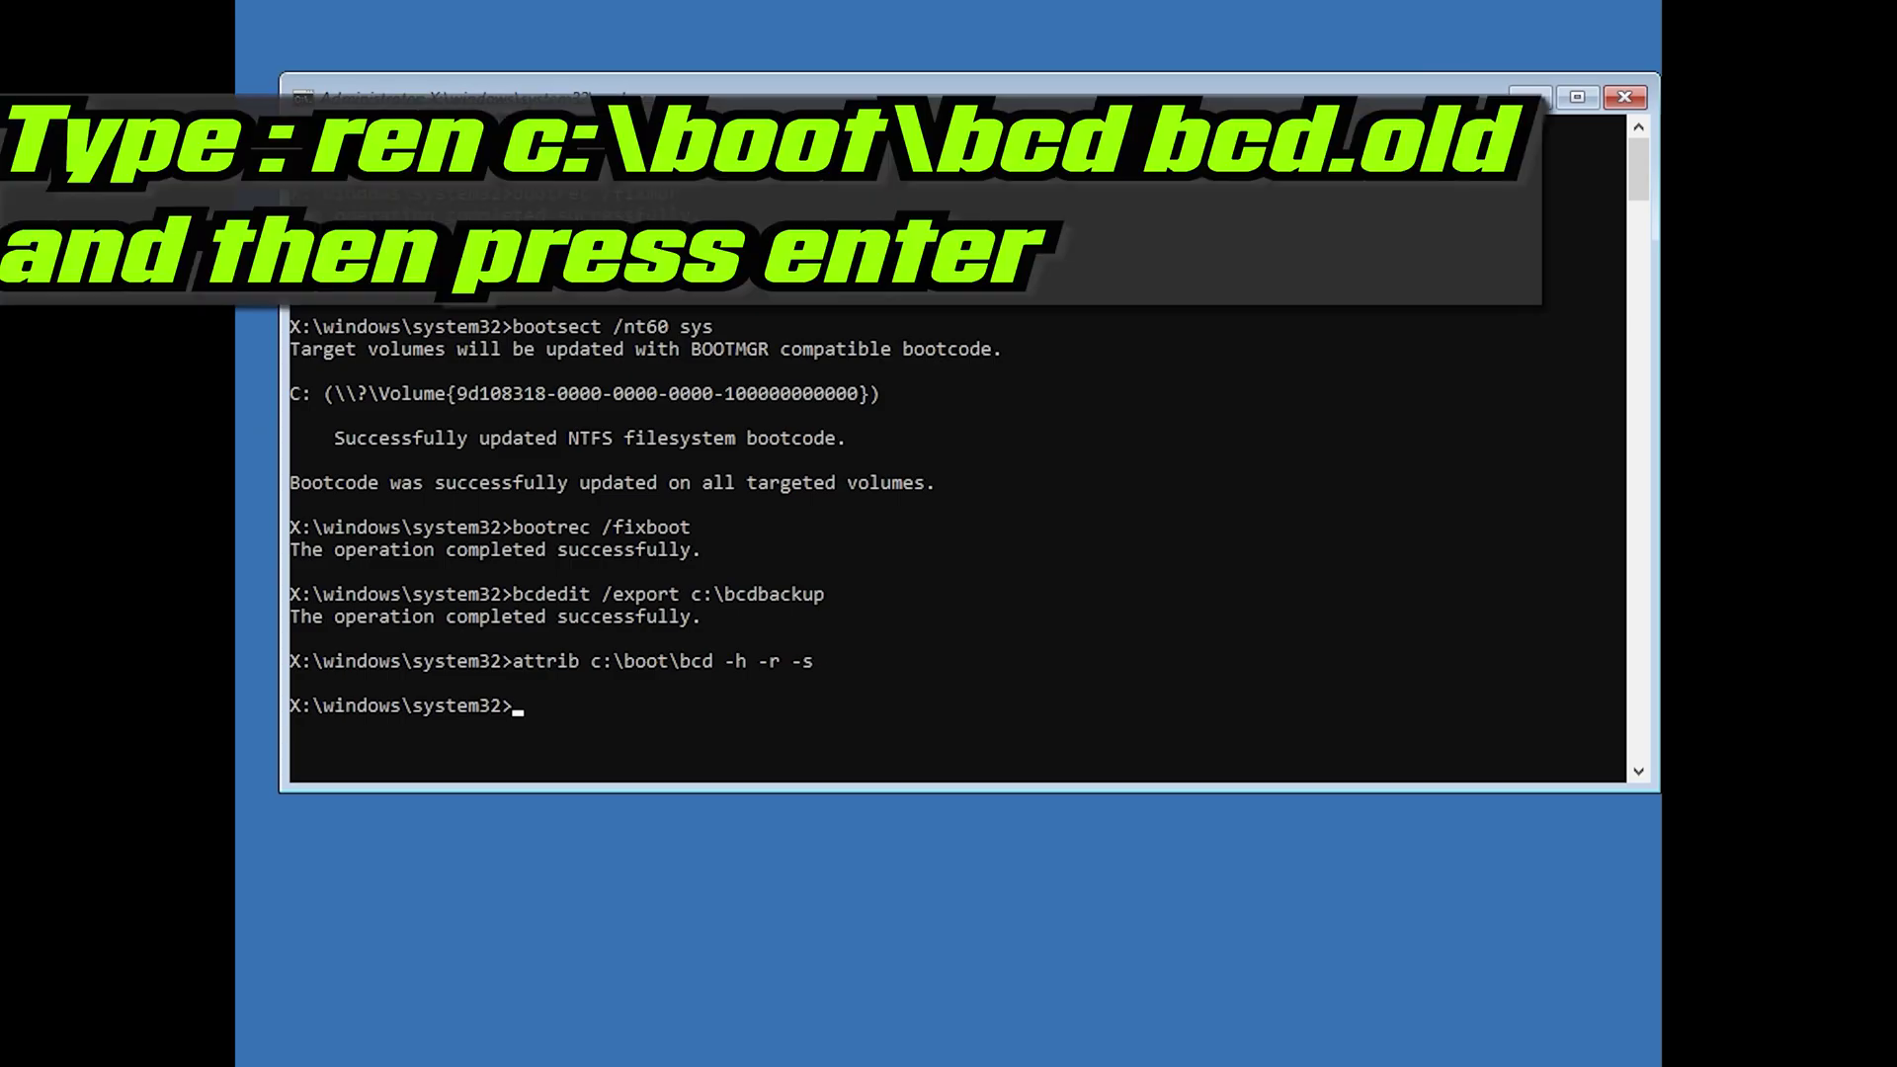
Rename the boot configuration file c:\boot\bcd to bcd.old with the ren command
type("re")
type("n c:")
type("\boo")
type("t")
type("\bcd")
type("d bcd")
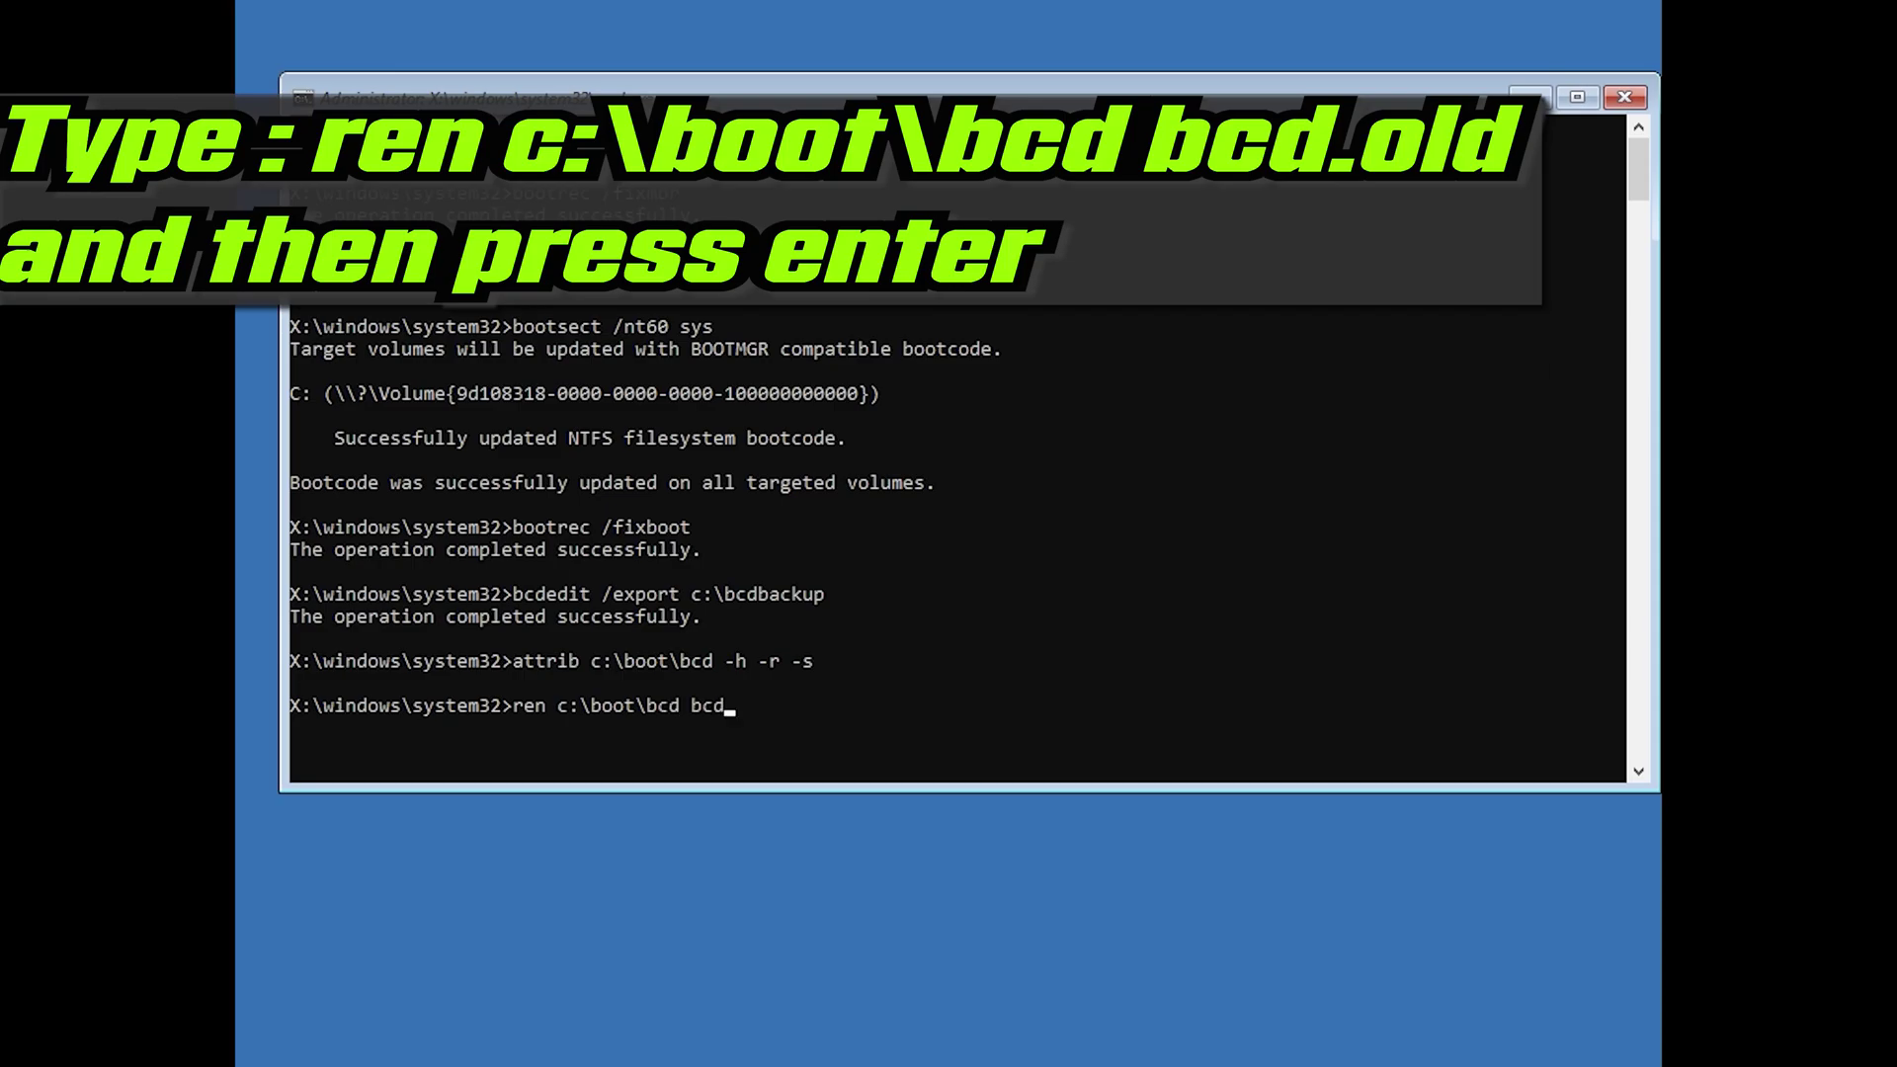
type(".old")
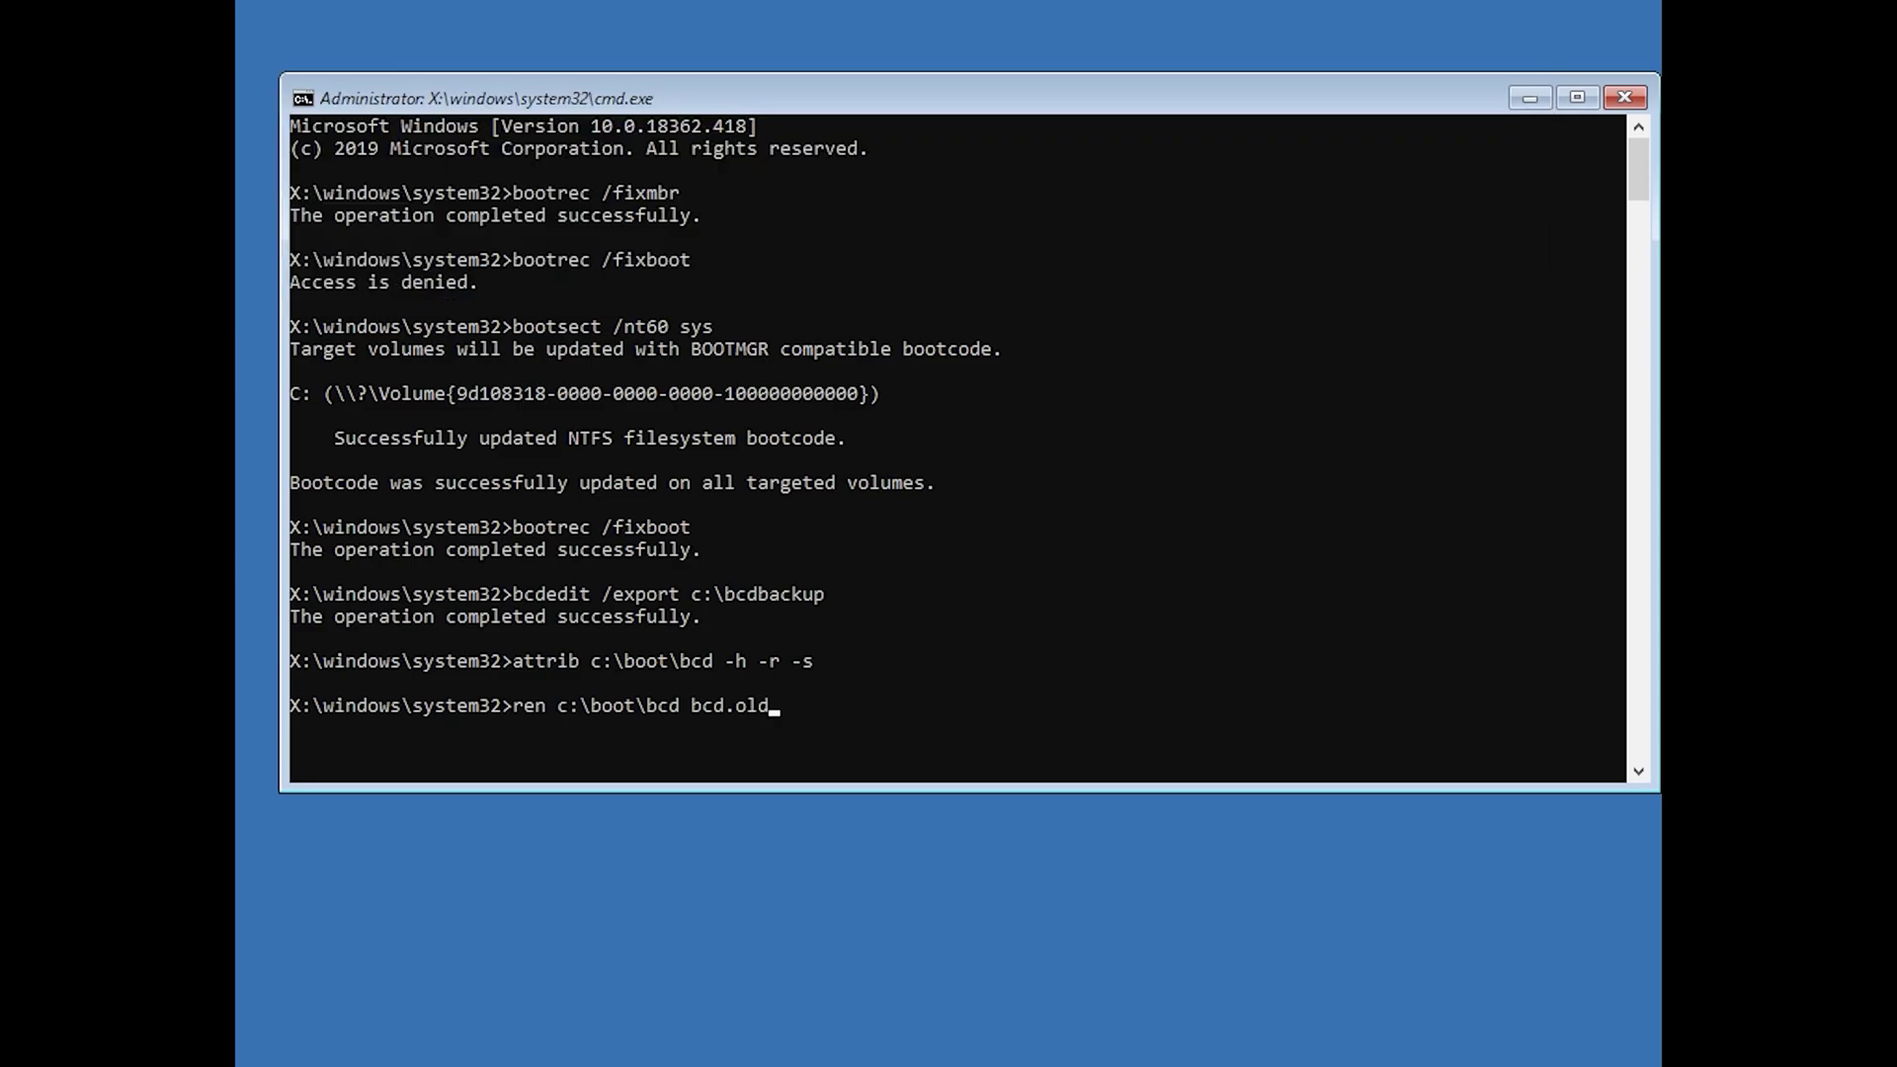
key("Return")
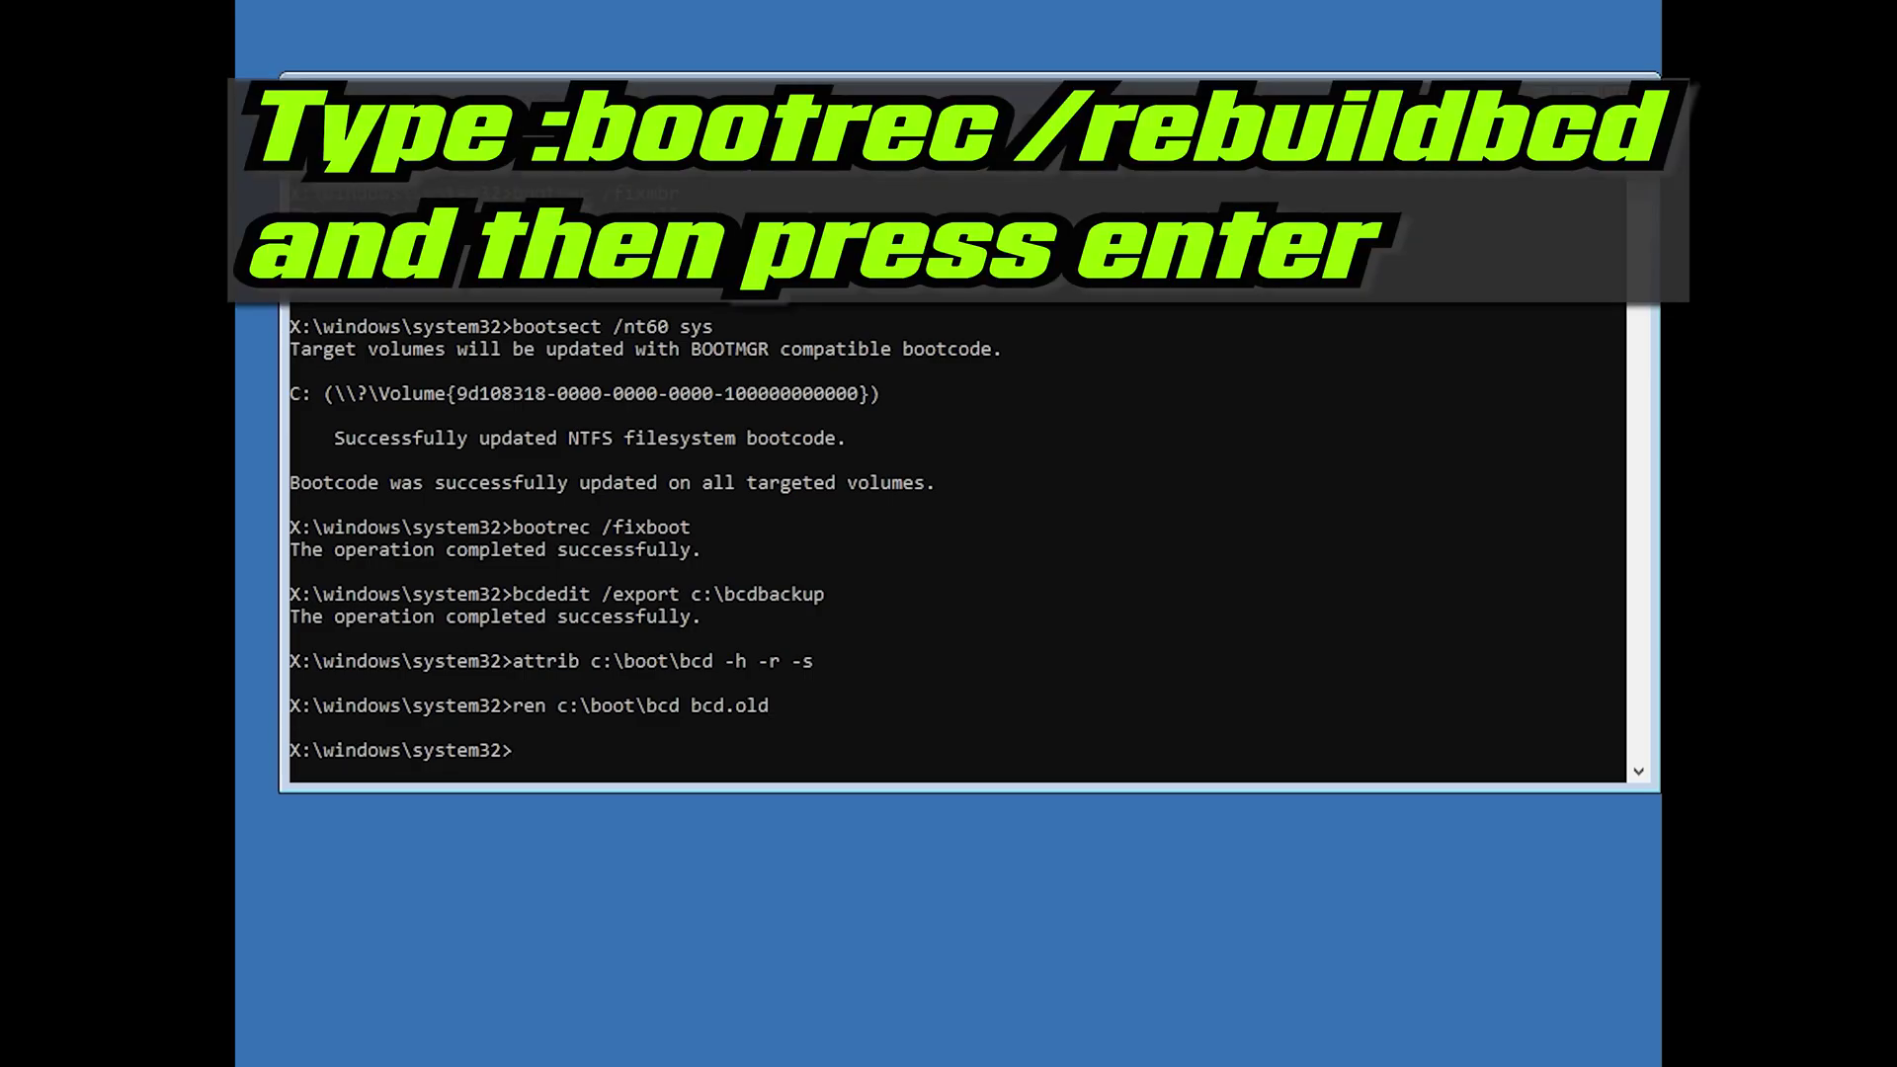
Rebuild the boot configuration with bootrec /rebuildbcd, adding the D:\Windows installation to the boot list, and exit the Command Prompt
type("bootrec /rebuildbcd")
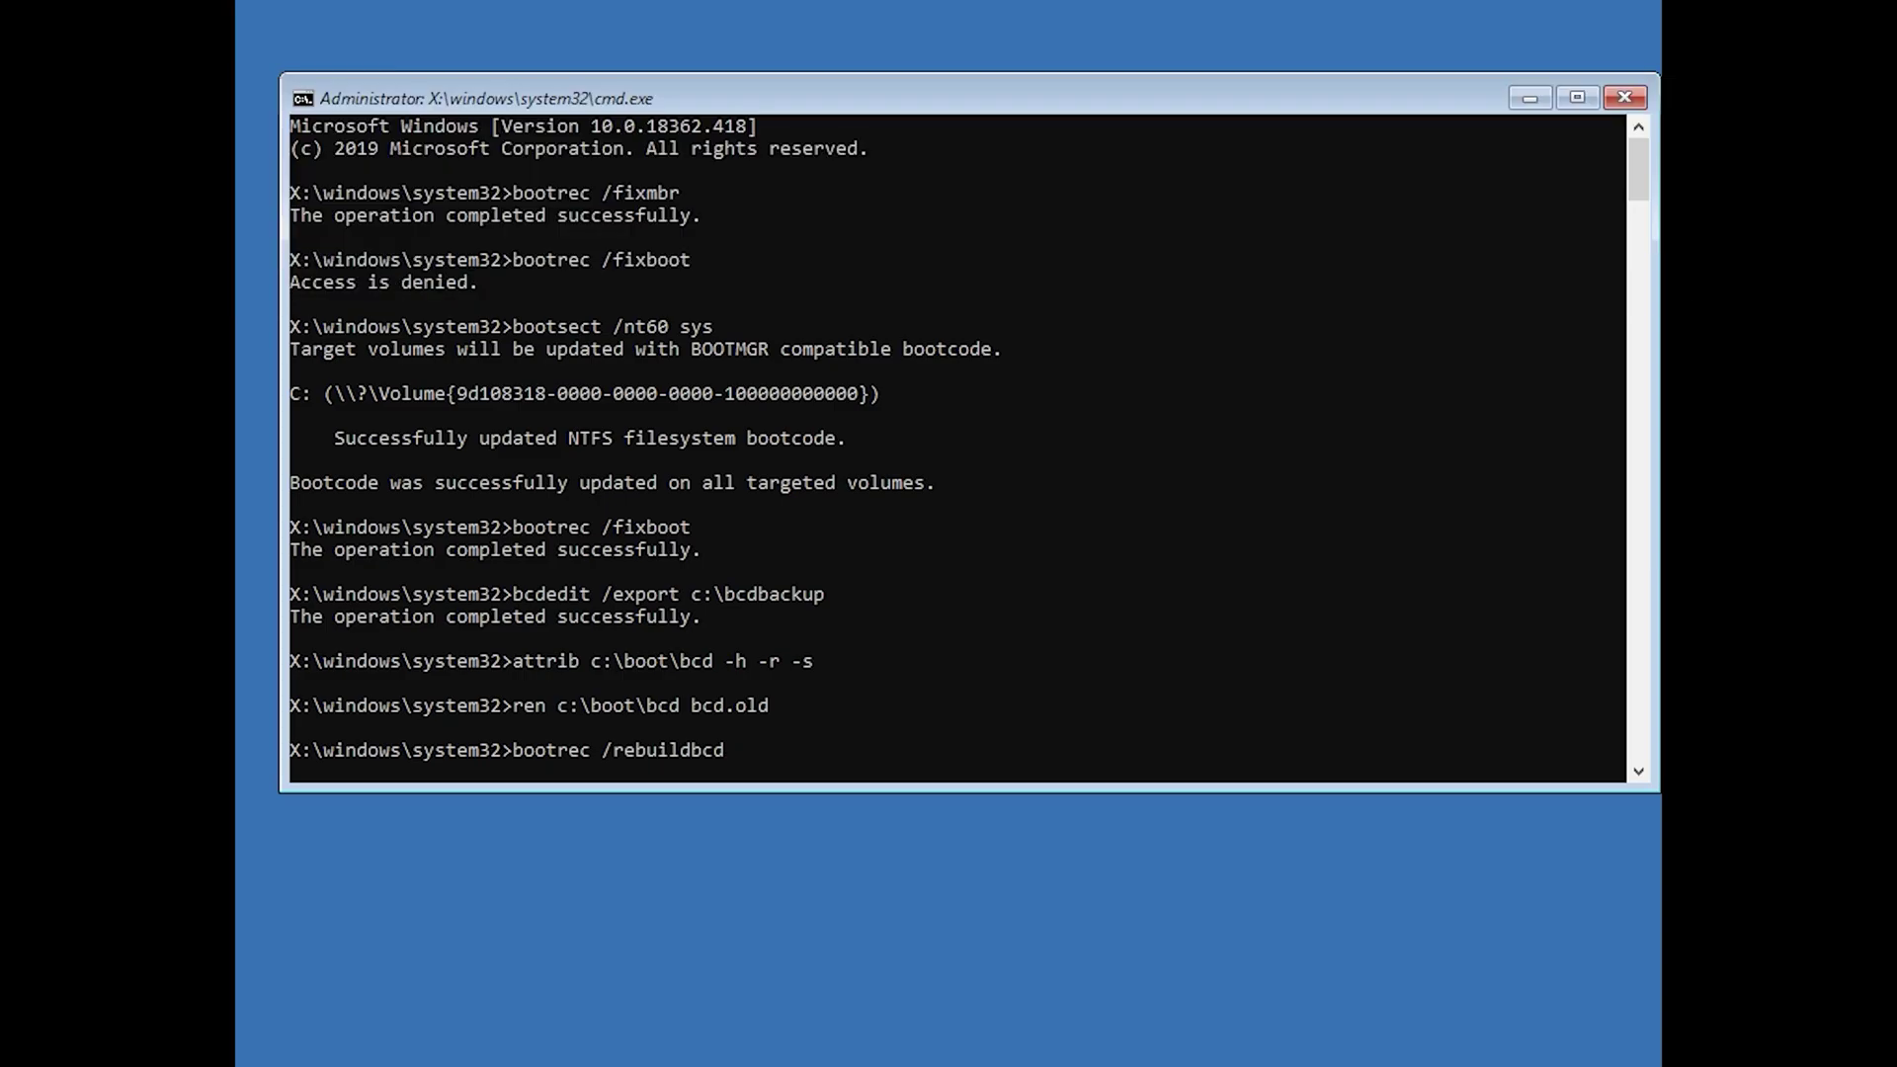
key("Return")
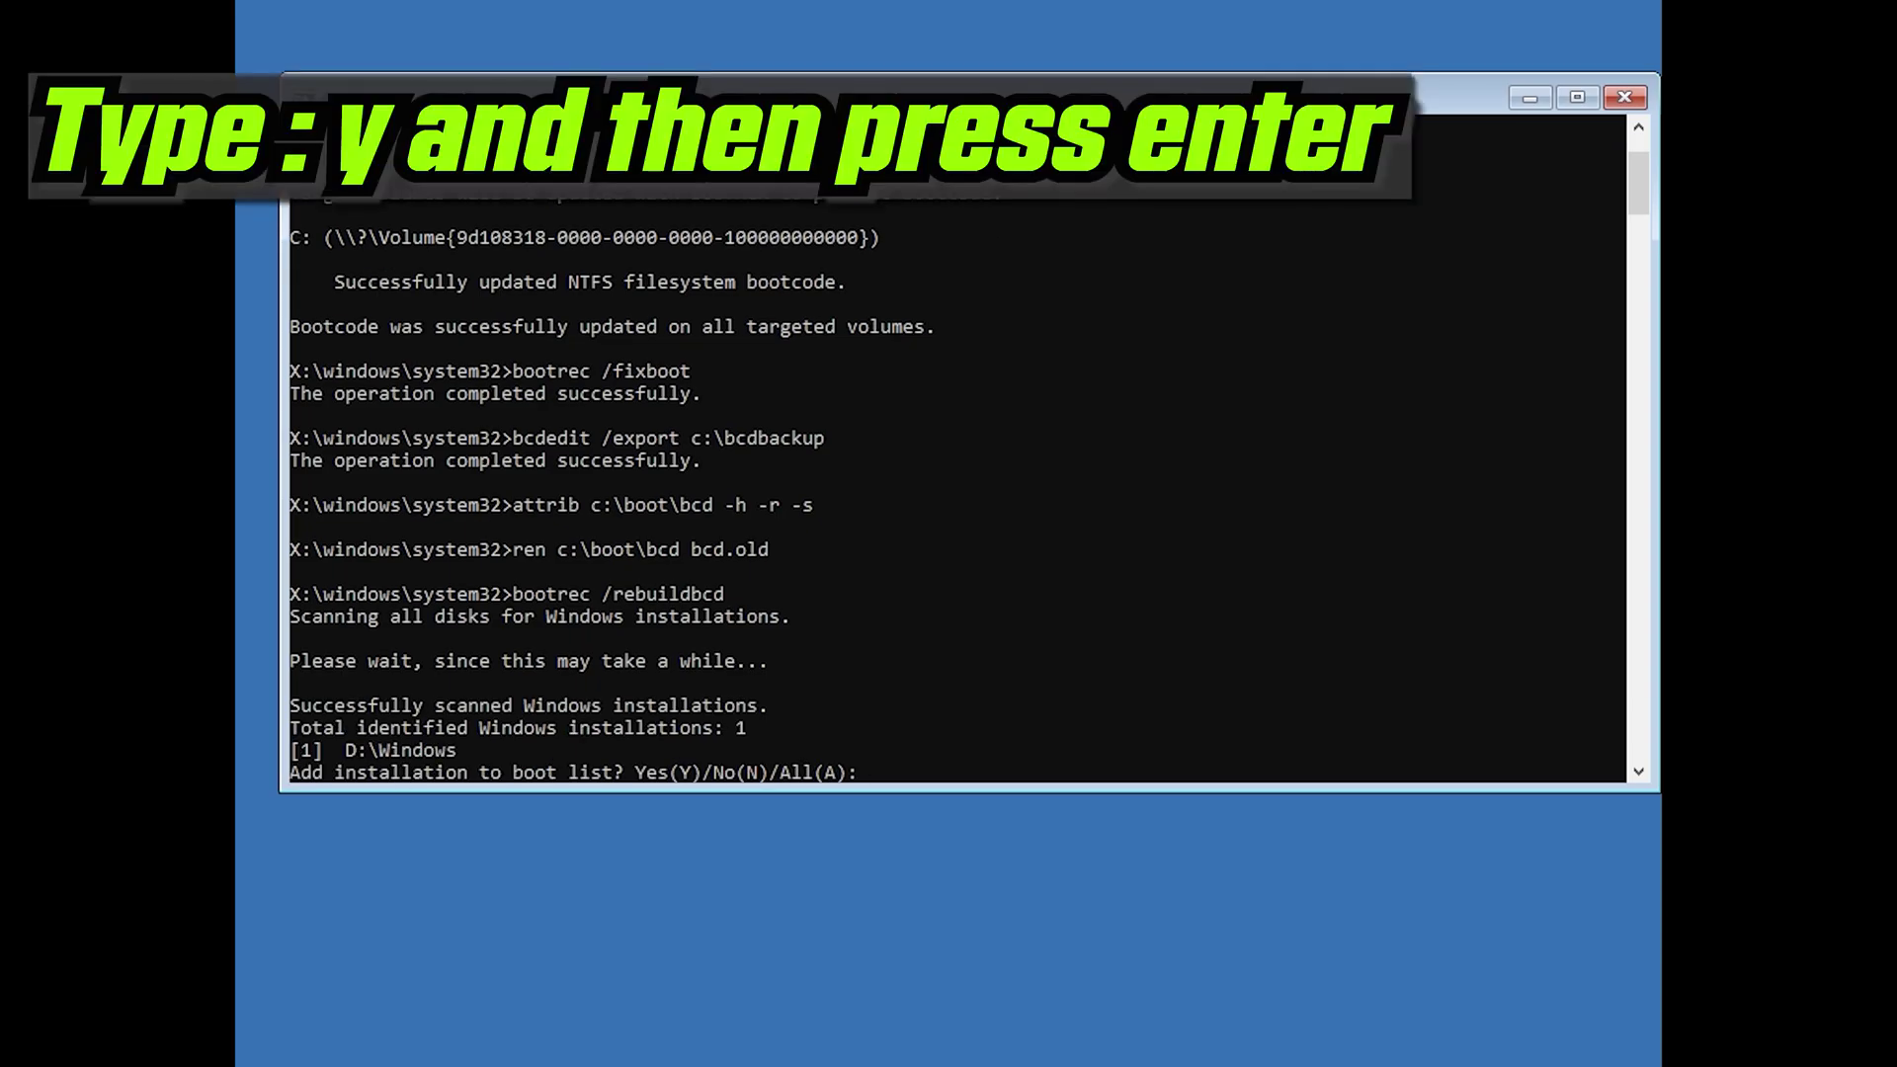
type("y")
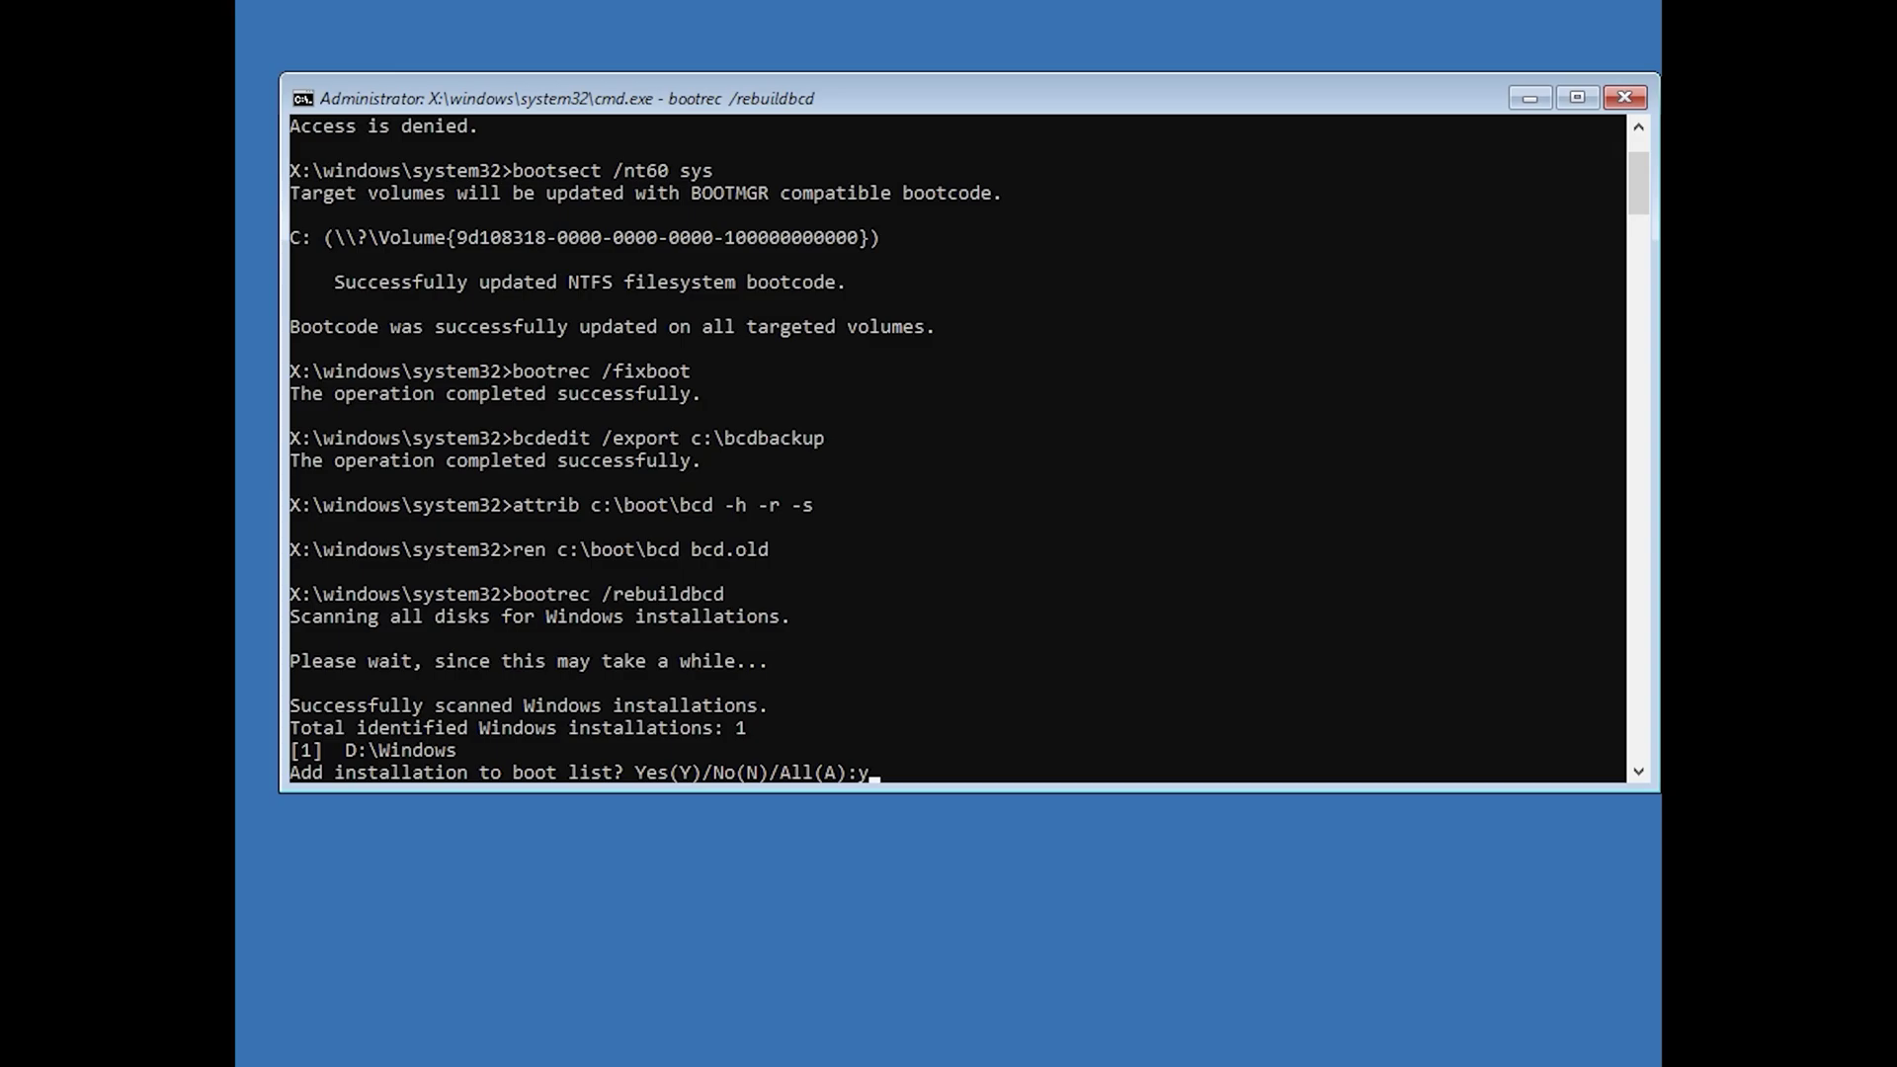
key("Return")
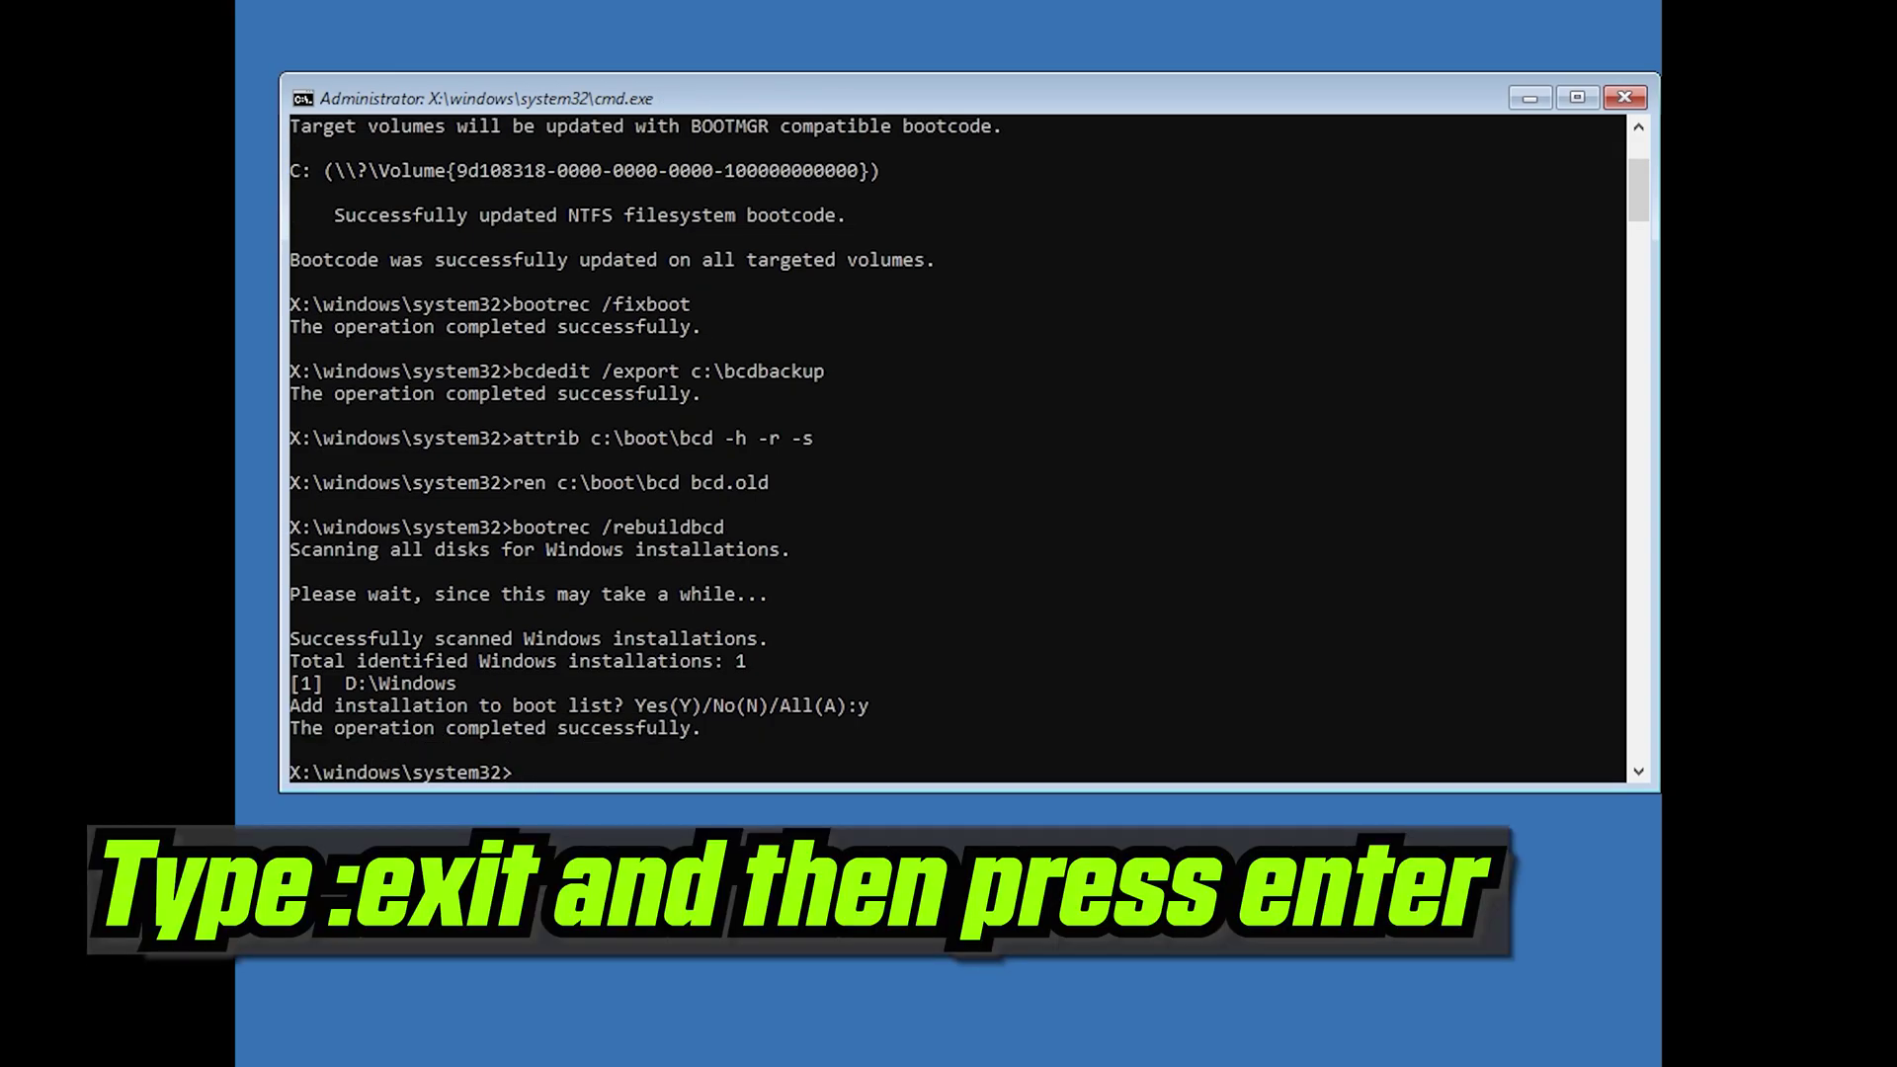
type("exit")
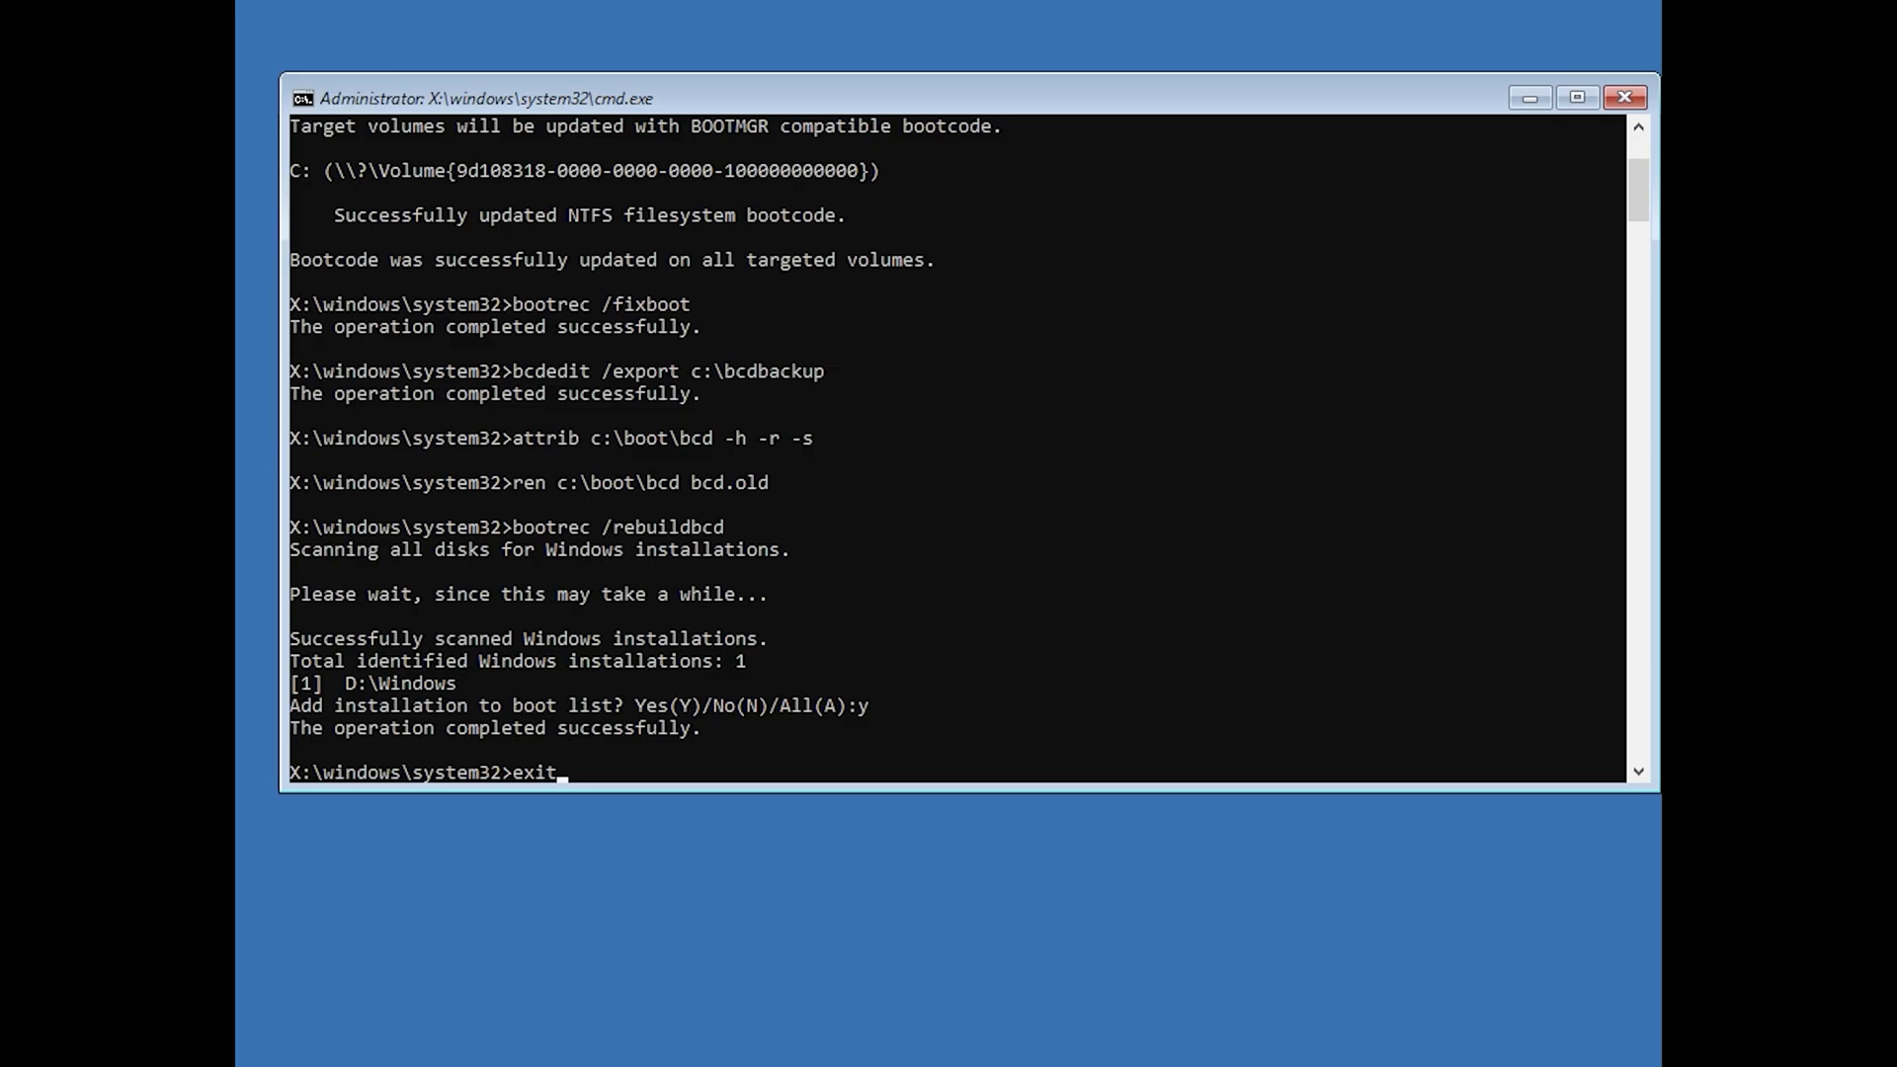
key("Return")
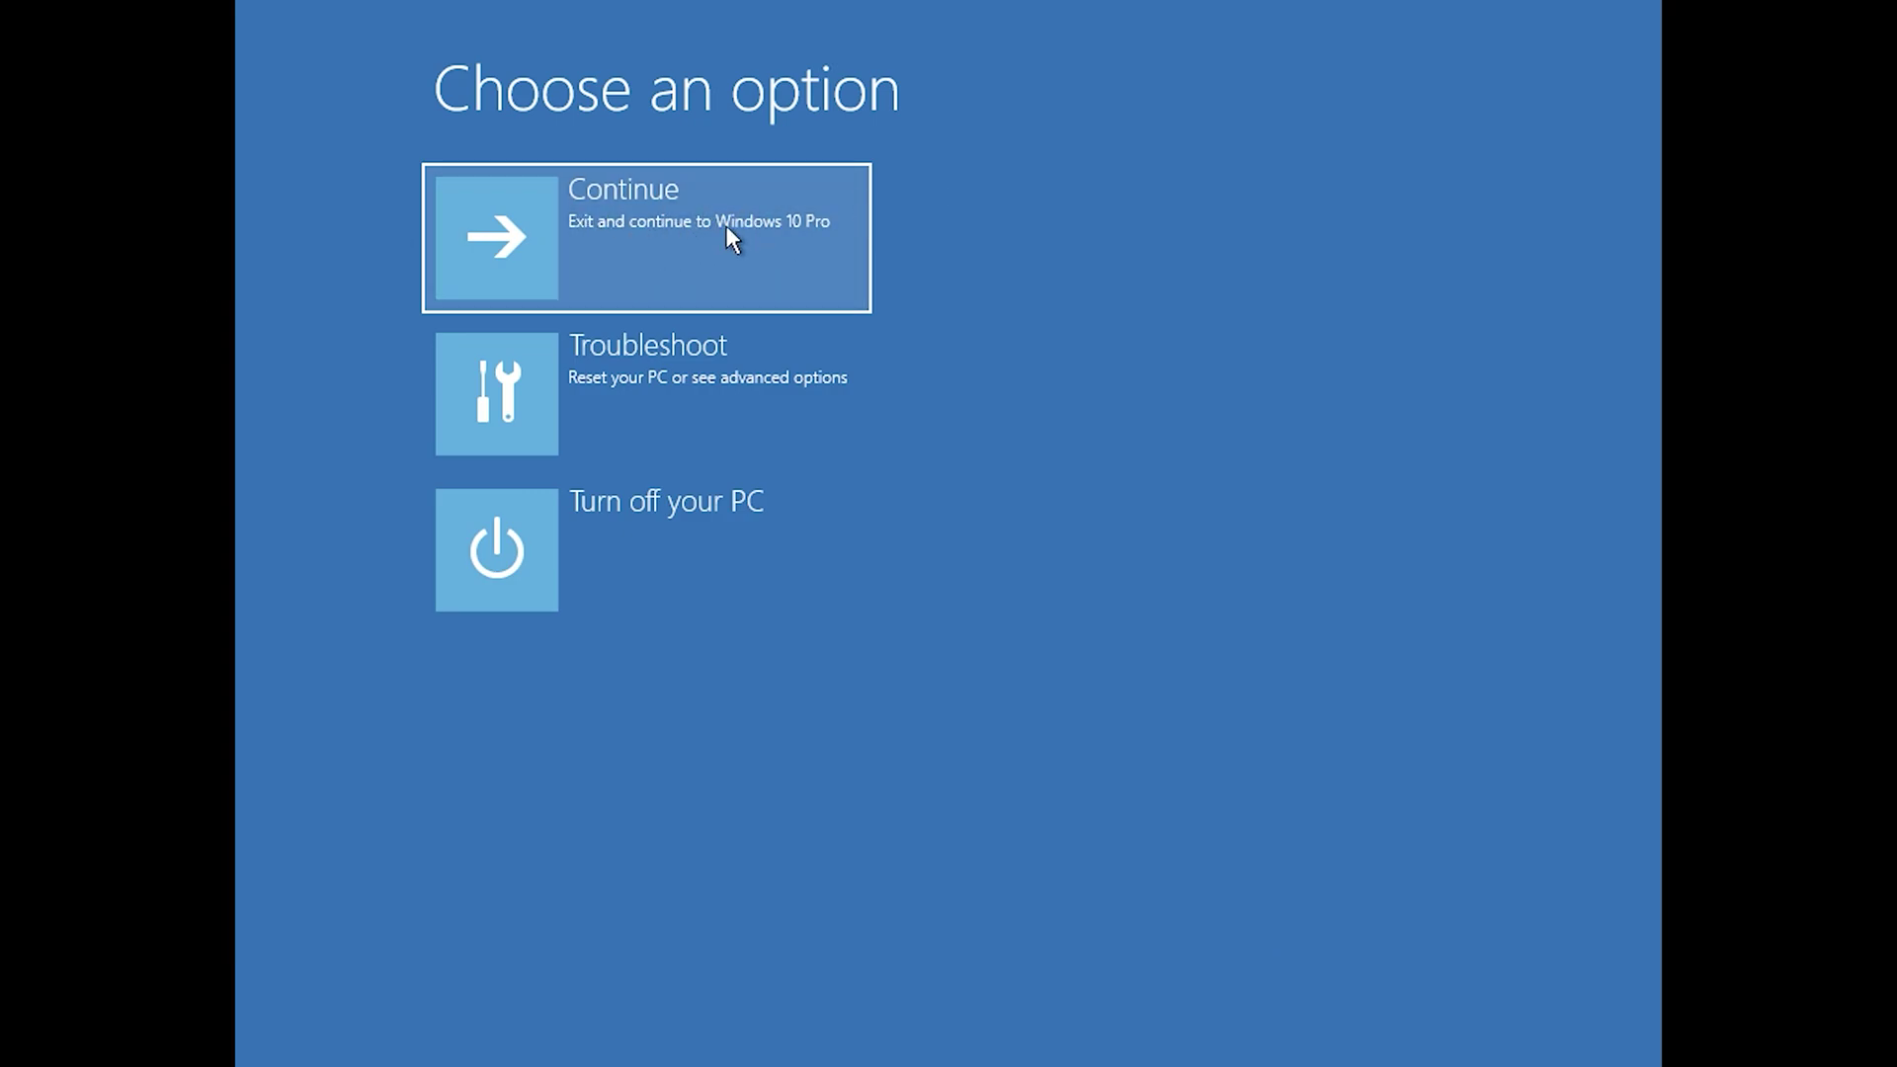
Exit the recovery environment and continue to Windows 10 Pro
left_click(726, 225)
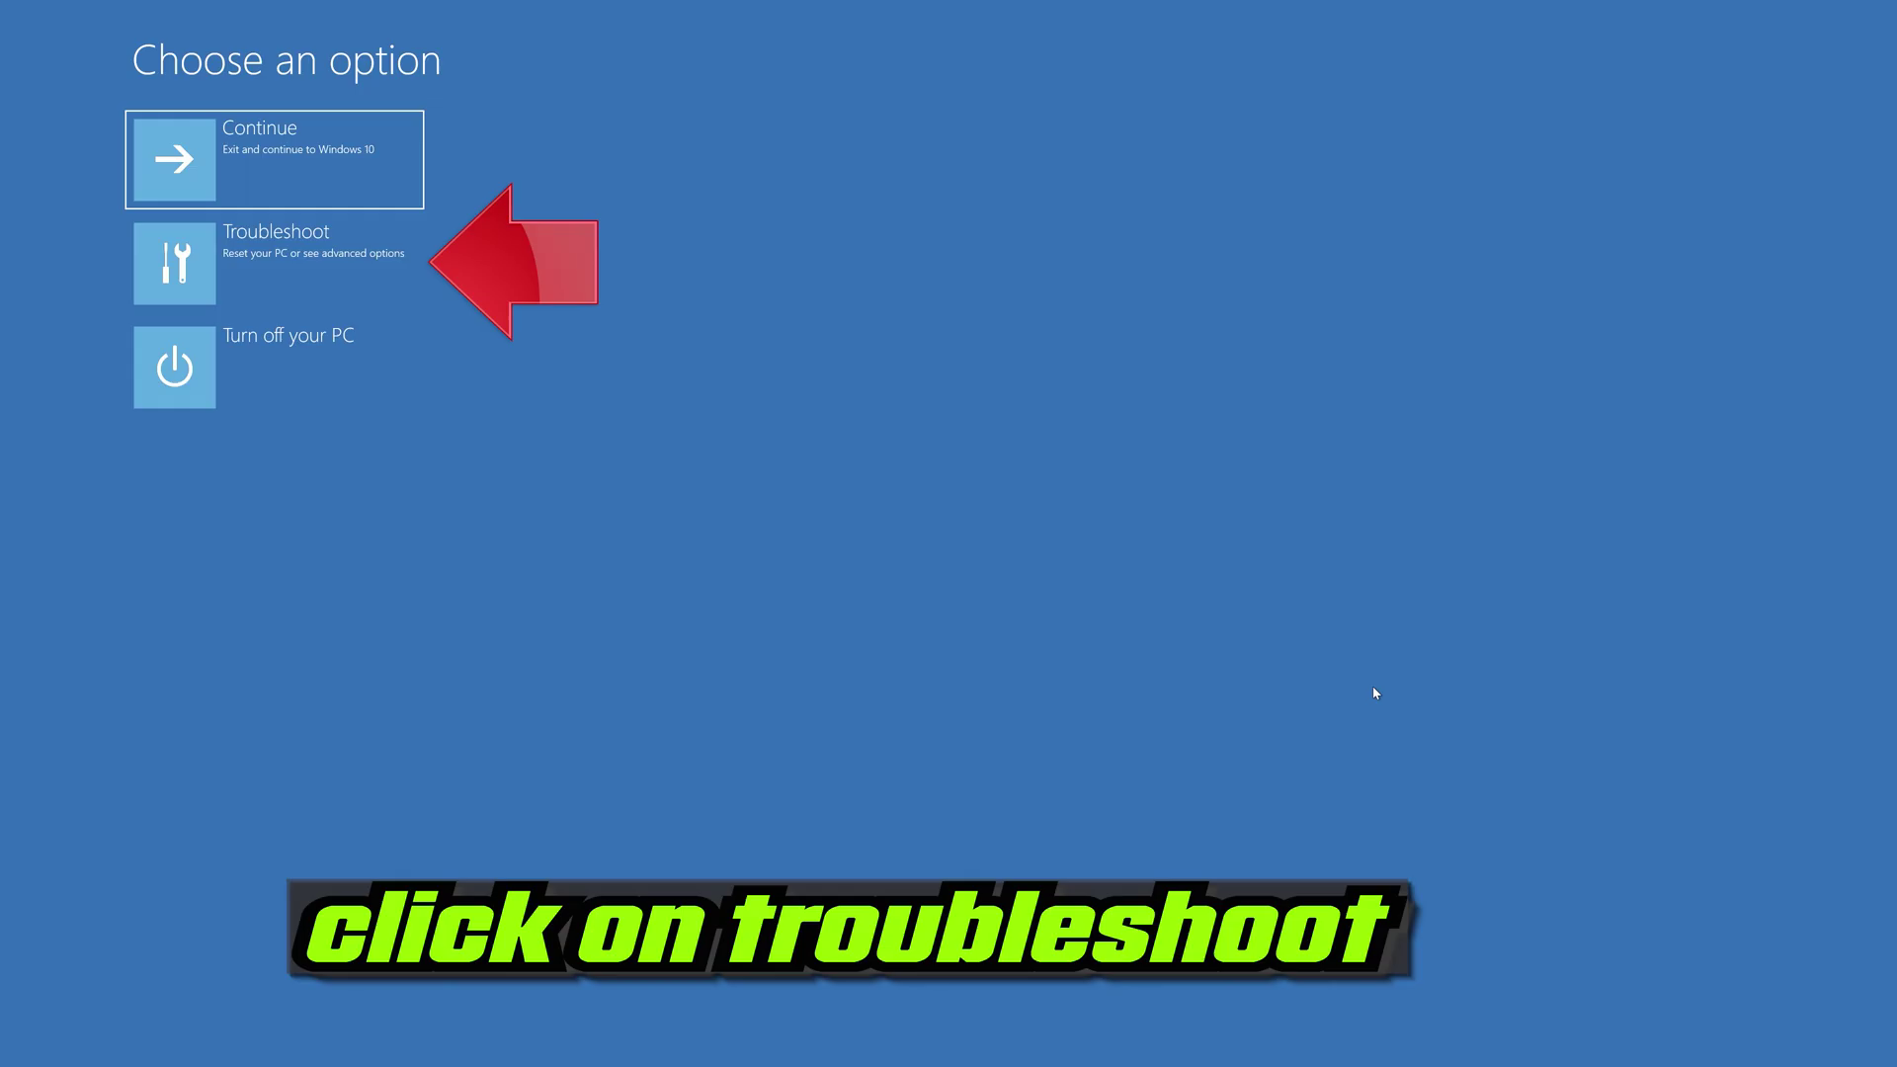
Start System Restore from the advanced troubleshooting options and continue with the listed account, leaving its password blank
left_click(281, 280)
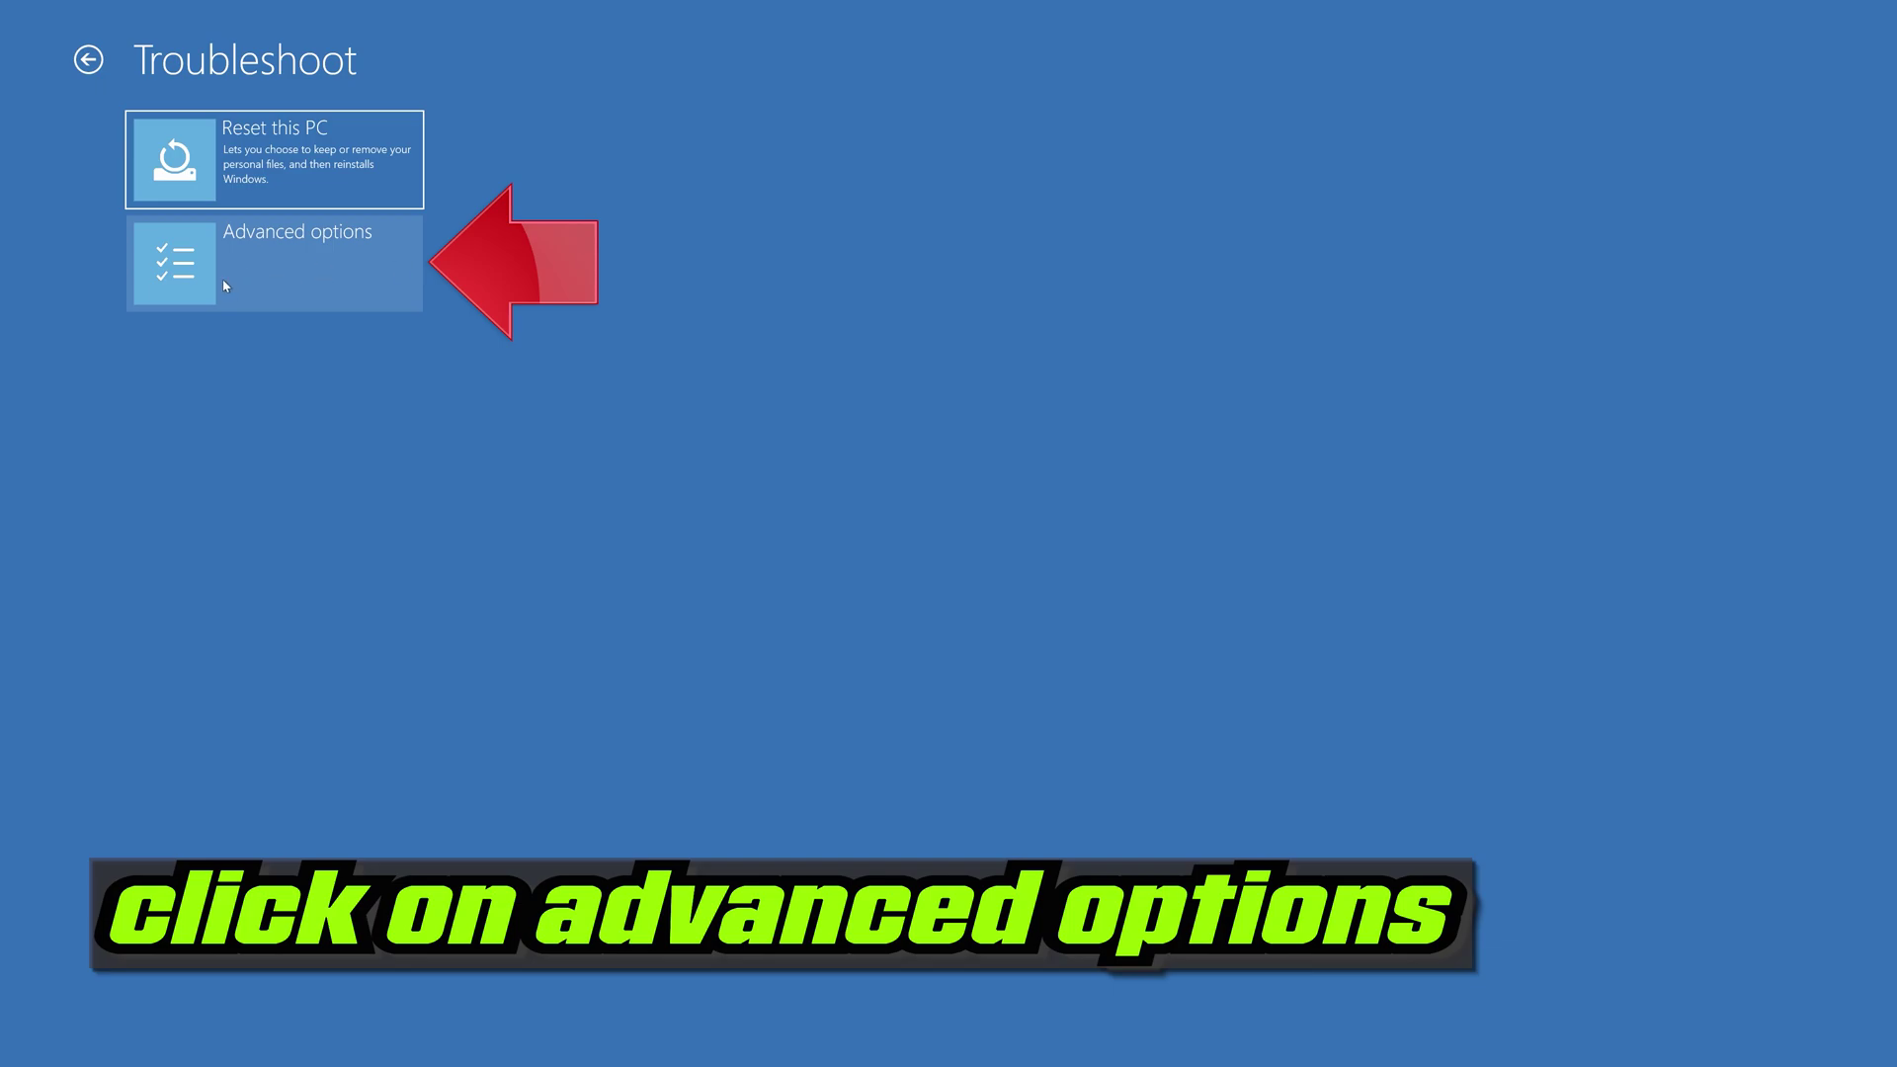
left_click(298, 279)
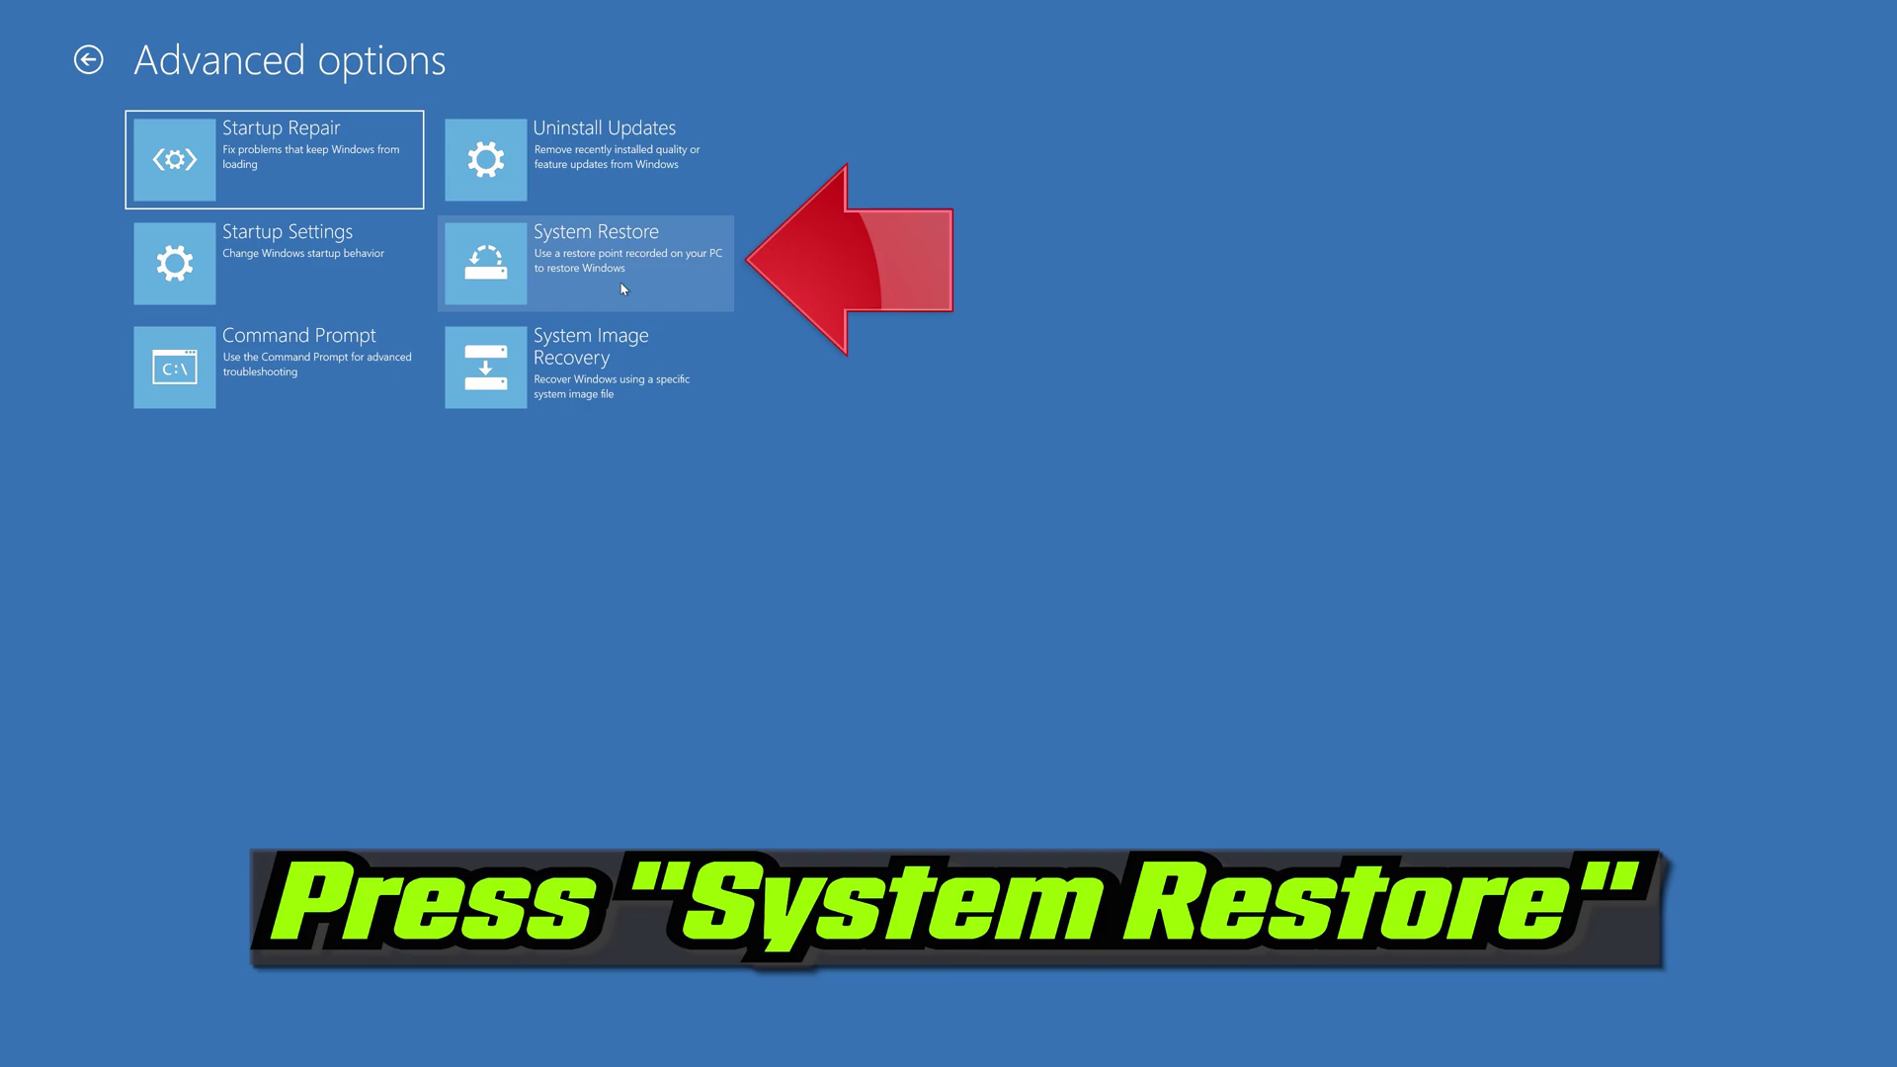
left_click(623, 288)
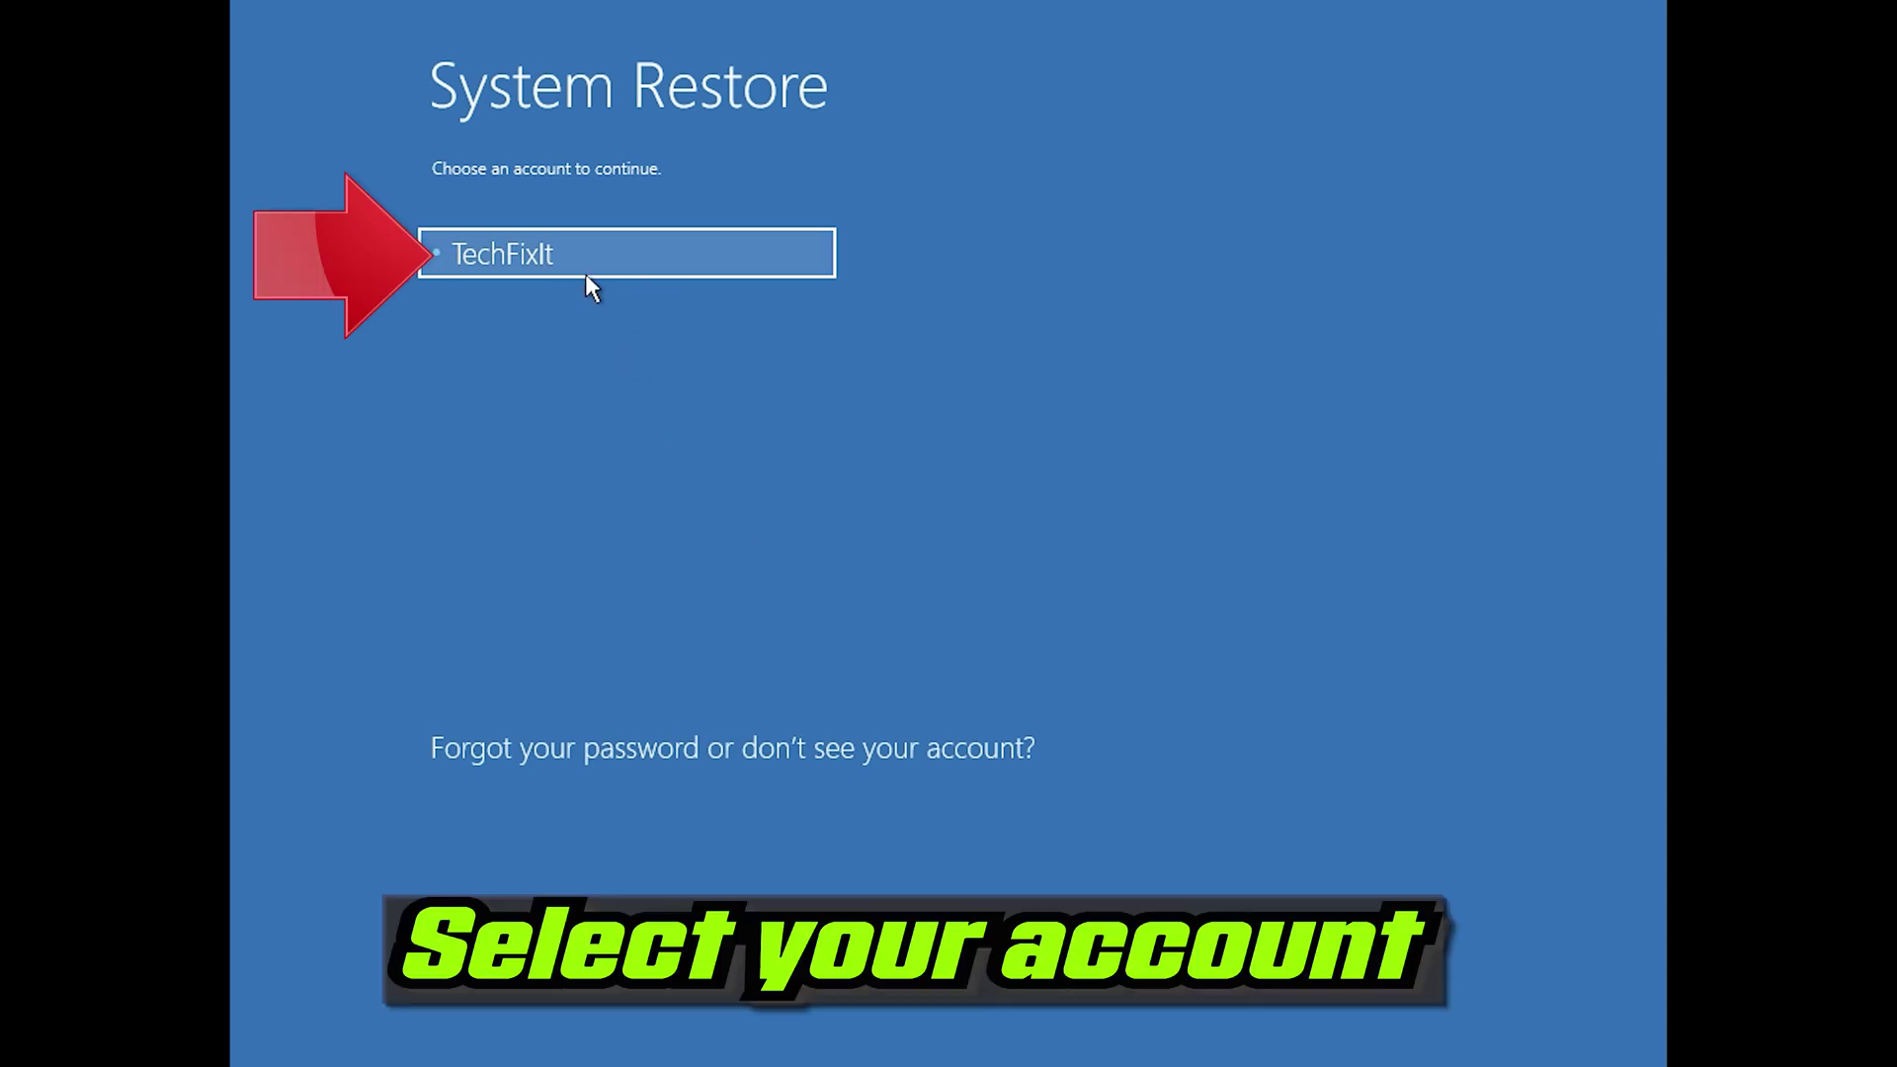
left_click(646, 248)
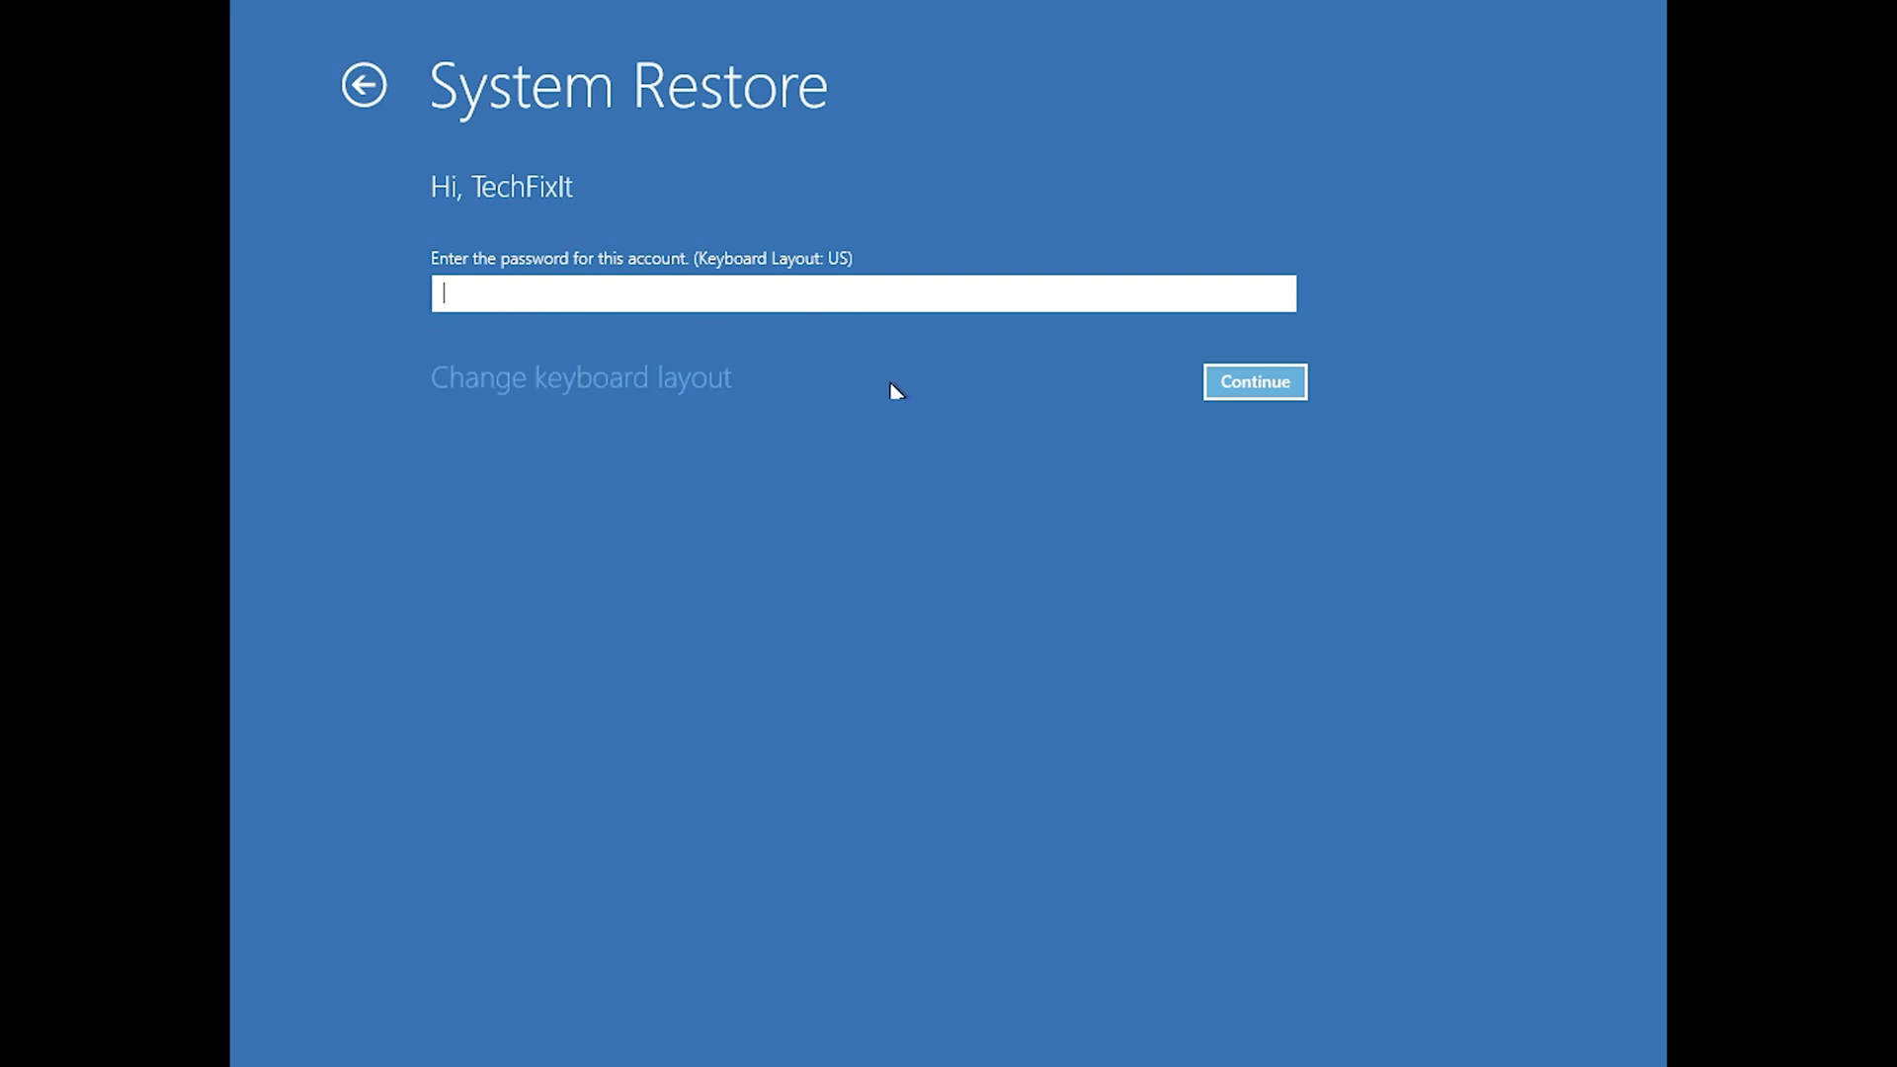
left_click(1232, 383)
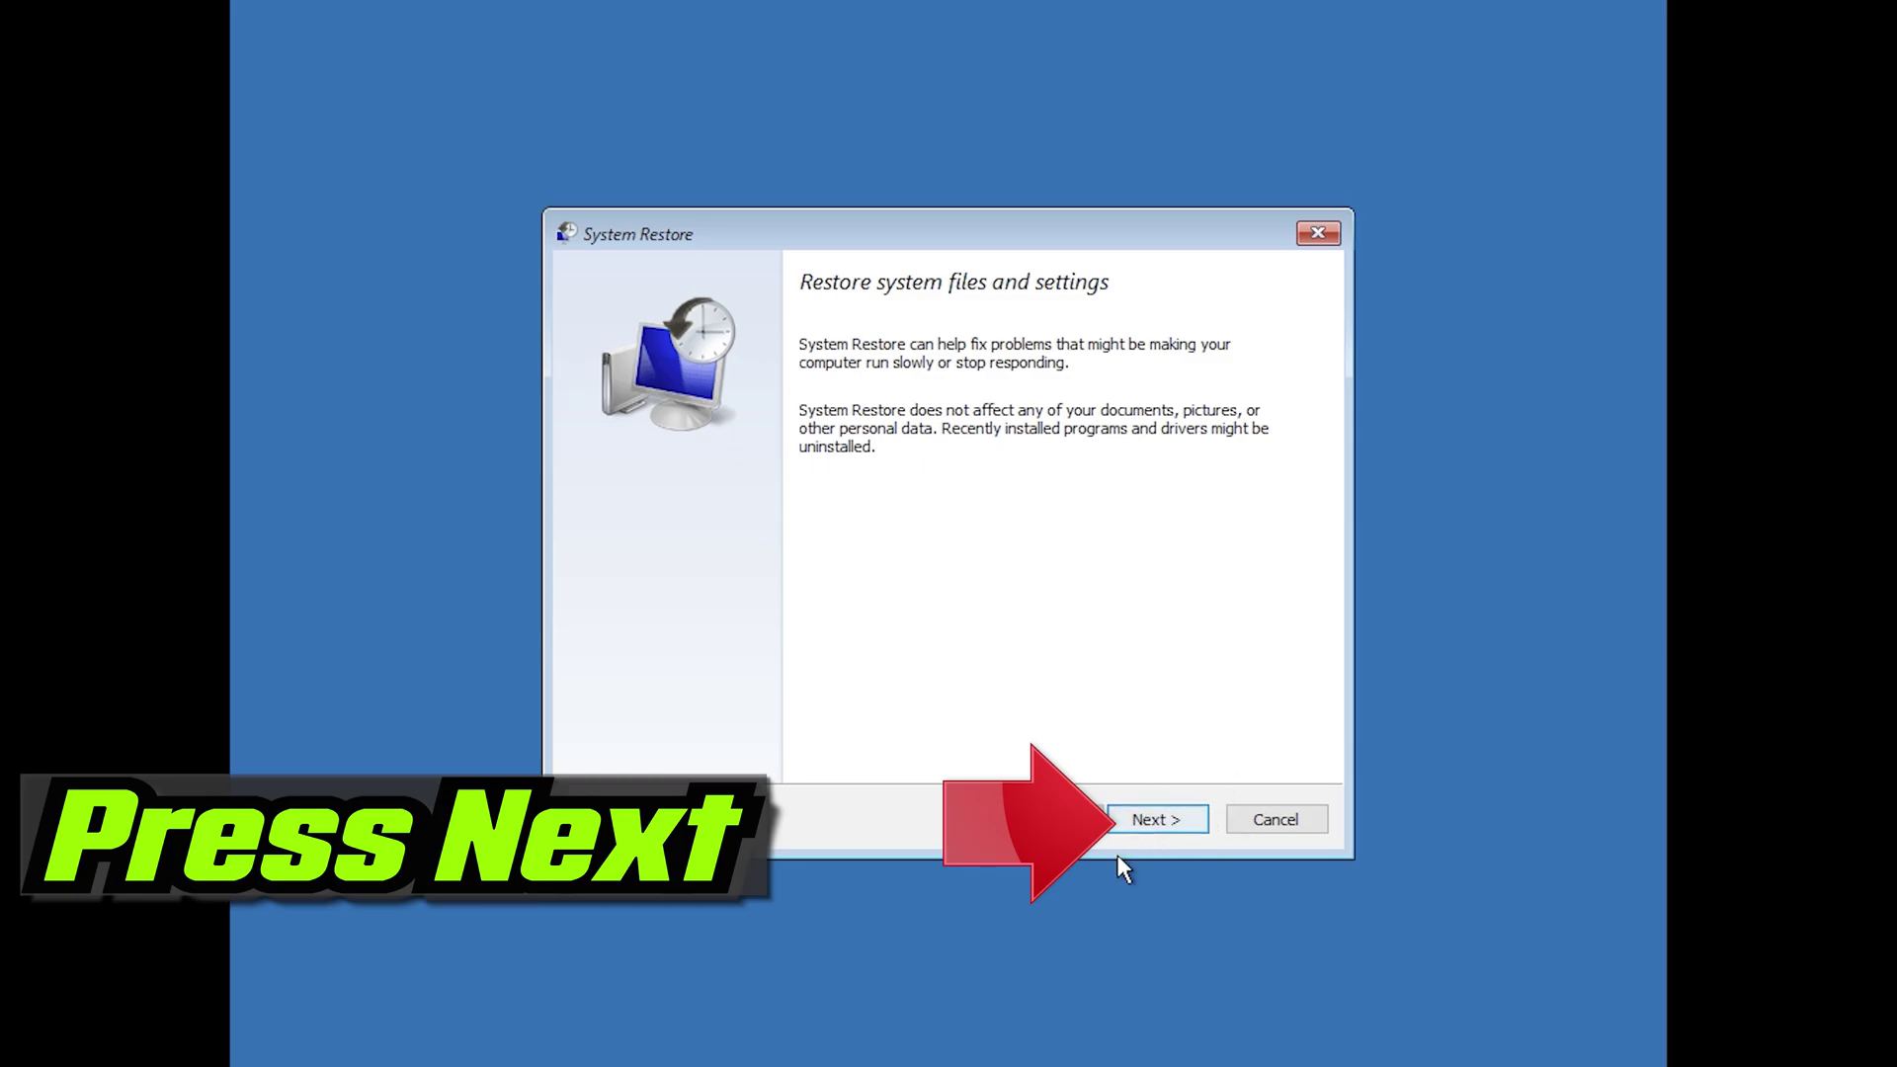
Restore the computer to the manual restore point of 1/10/2020 12:21:42 AM and confirm that the restore should proceed
left_click(1160, 820)
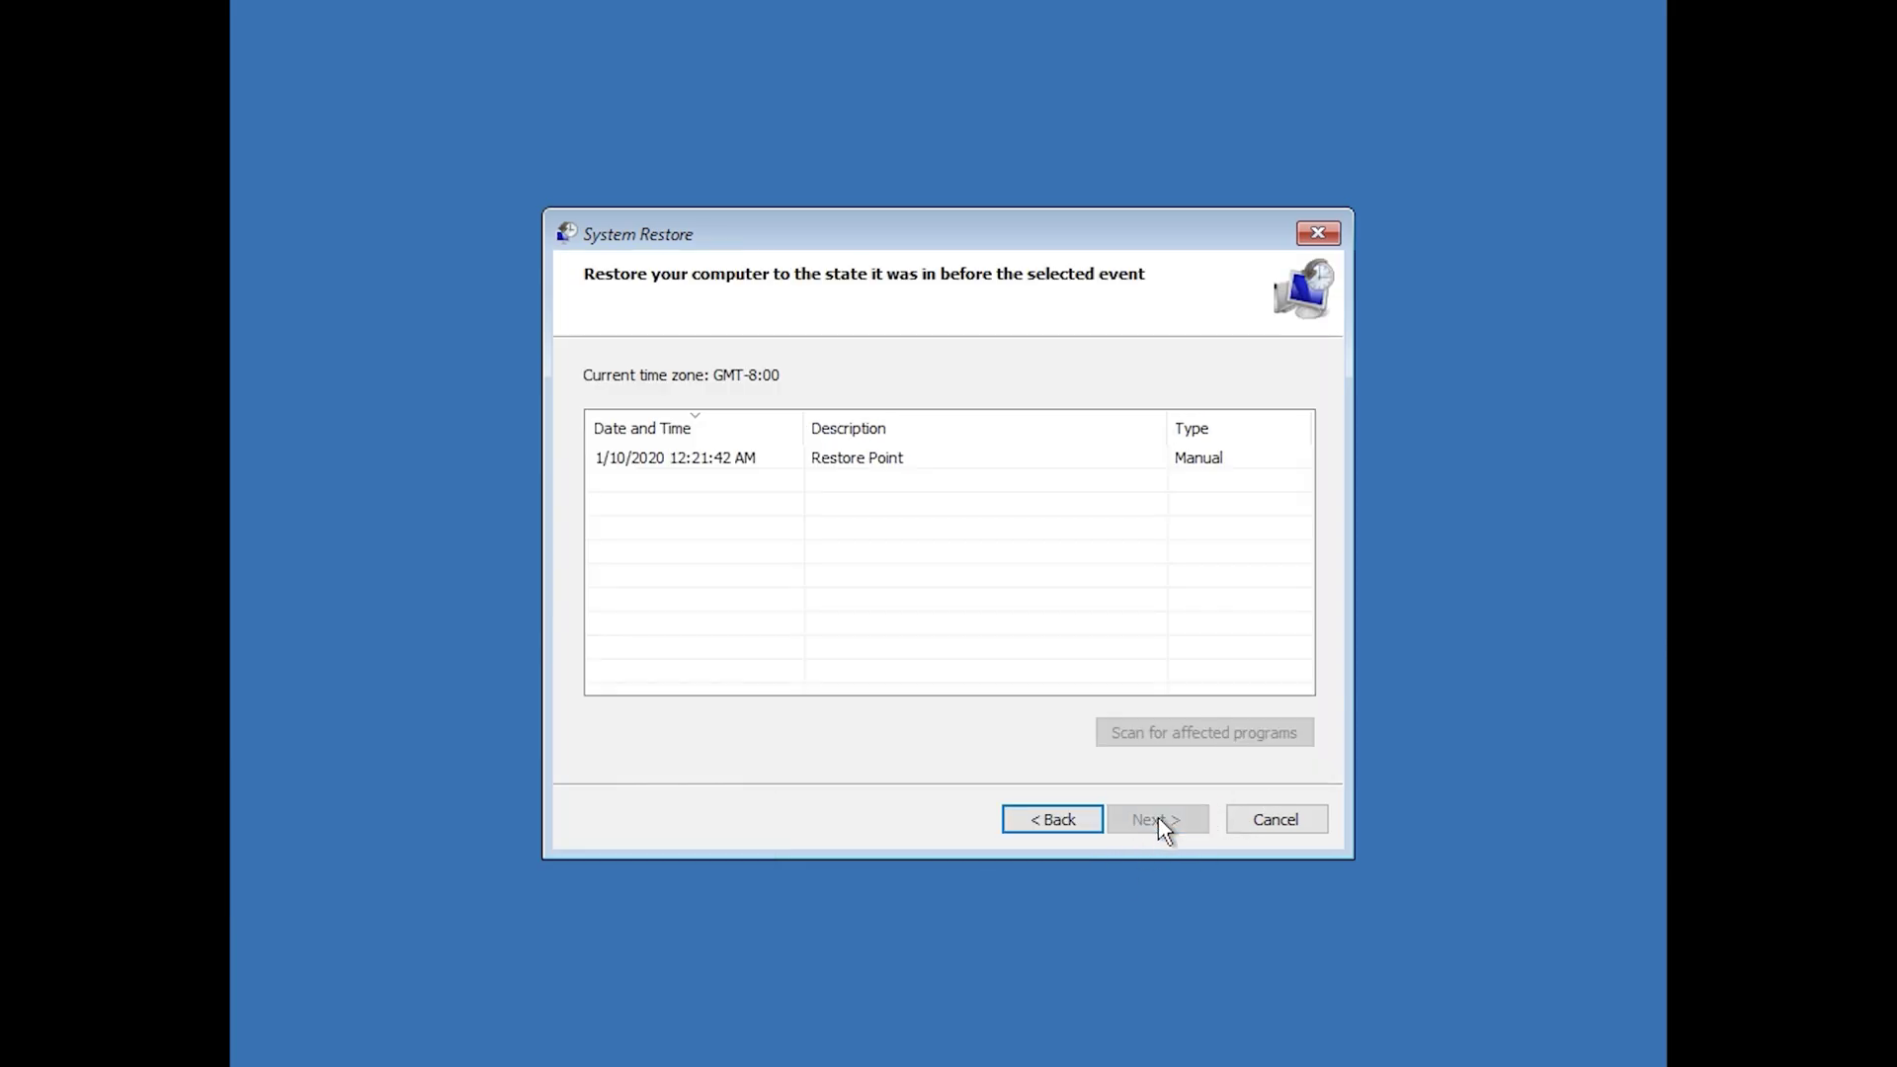
left_click(678, 462)
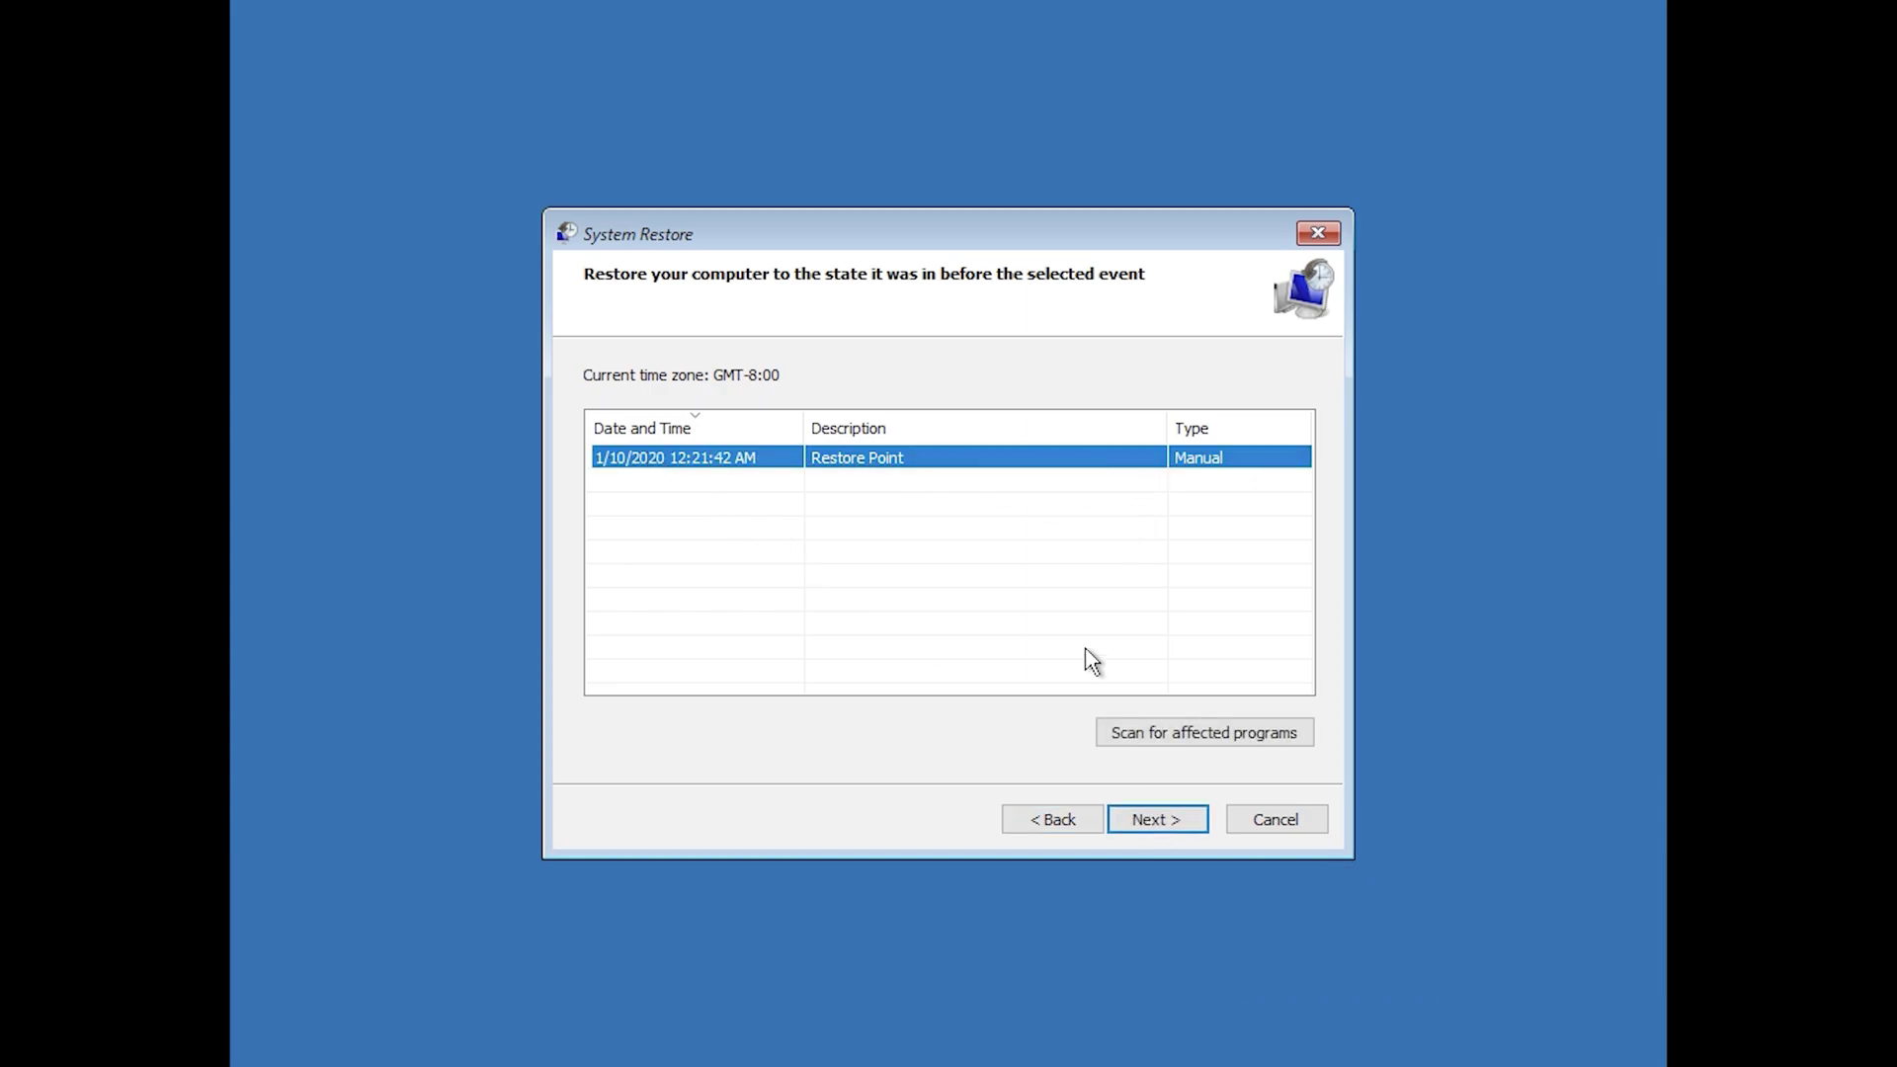
left_click(1169, 840)
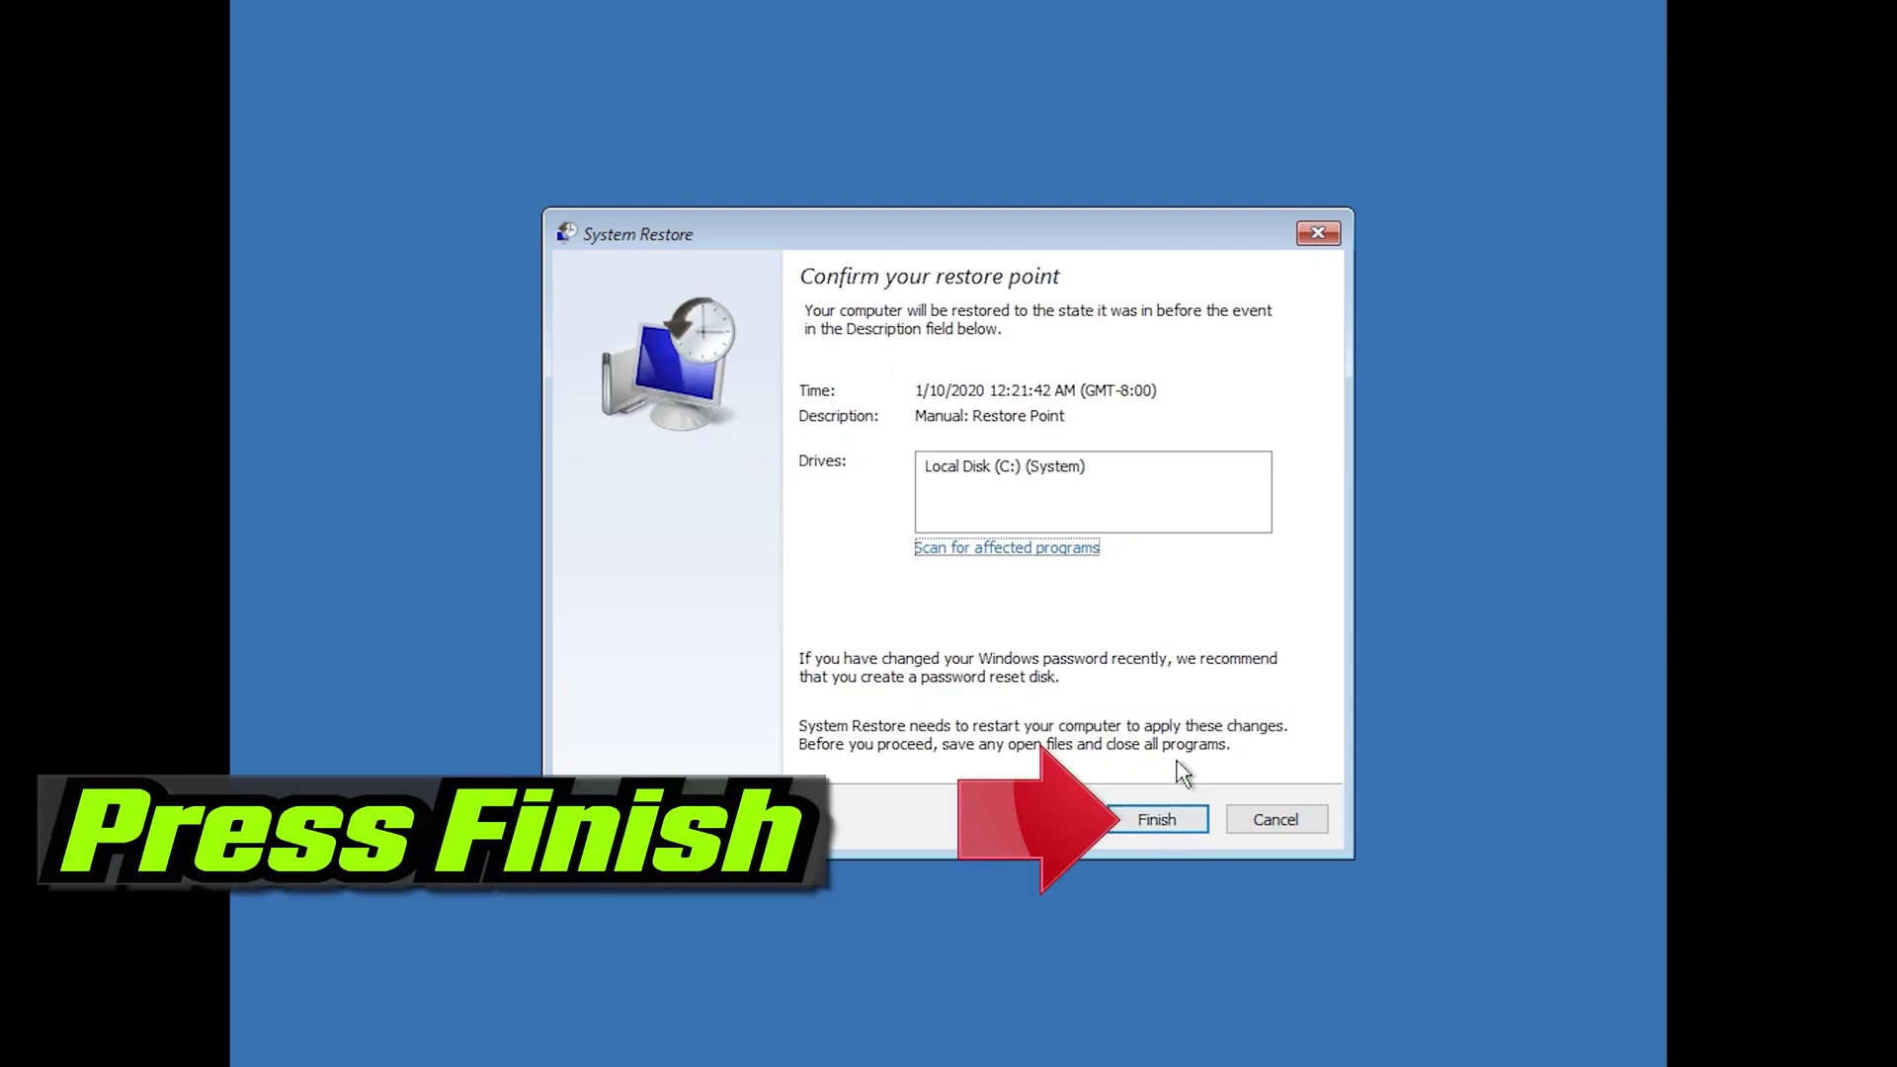
left_click(1158, 825)
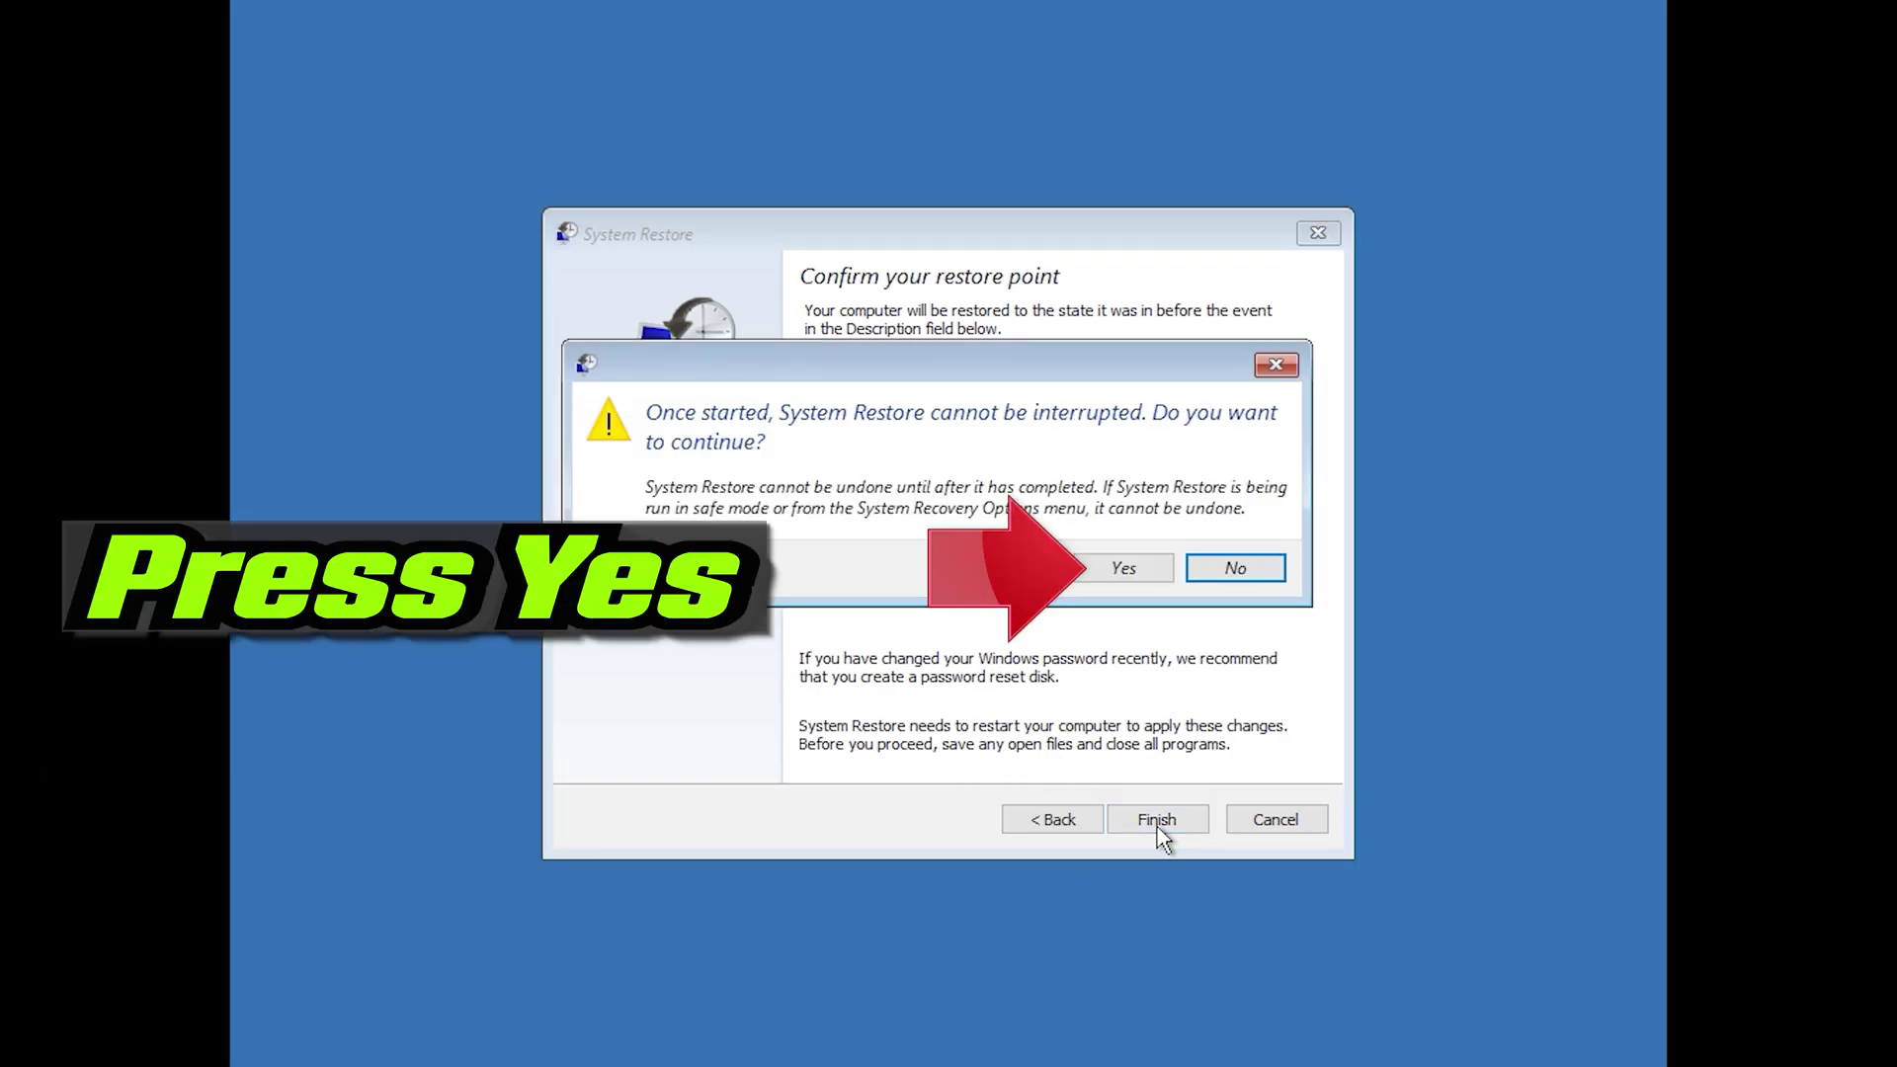
left_click(1121, 577)
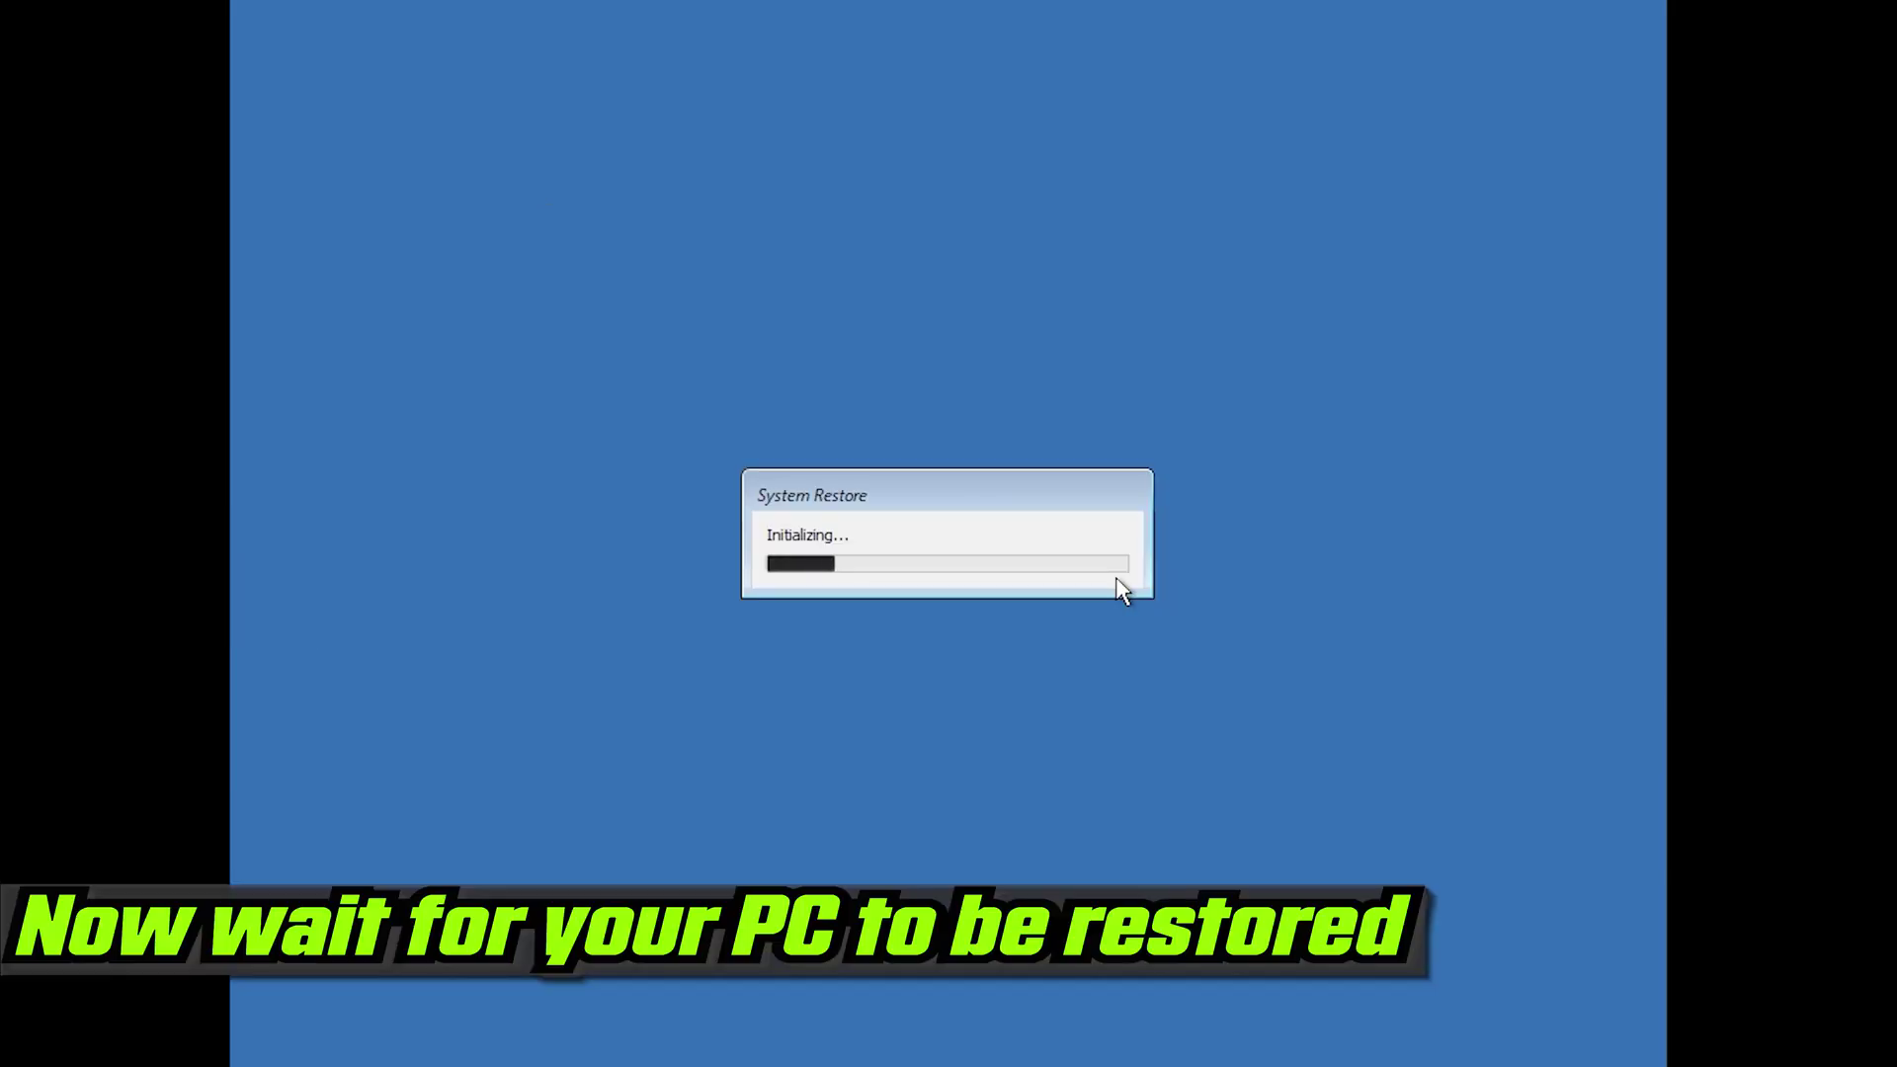
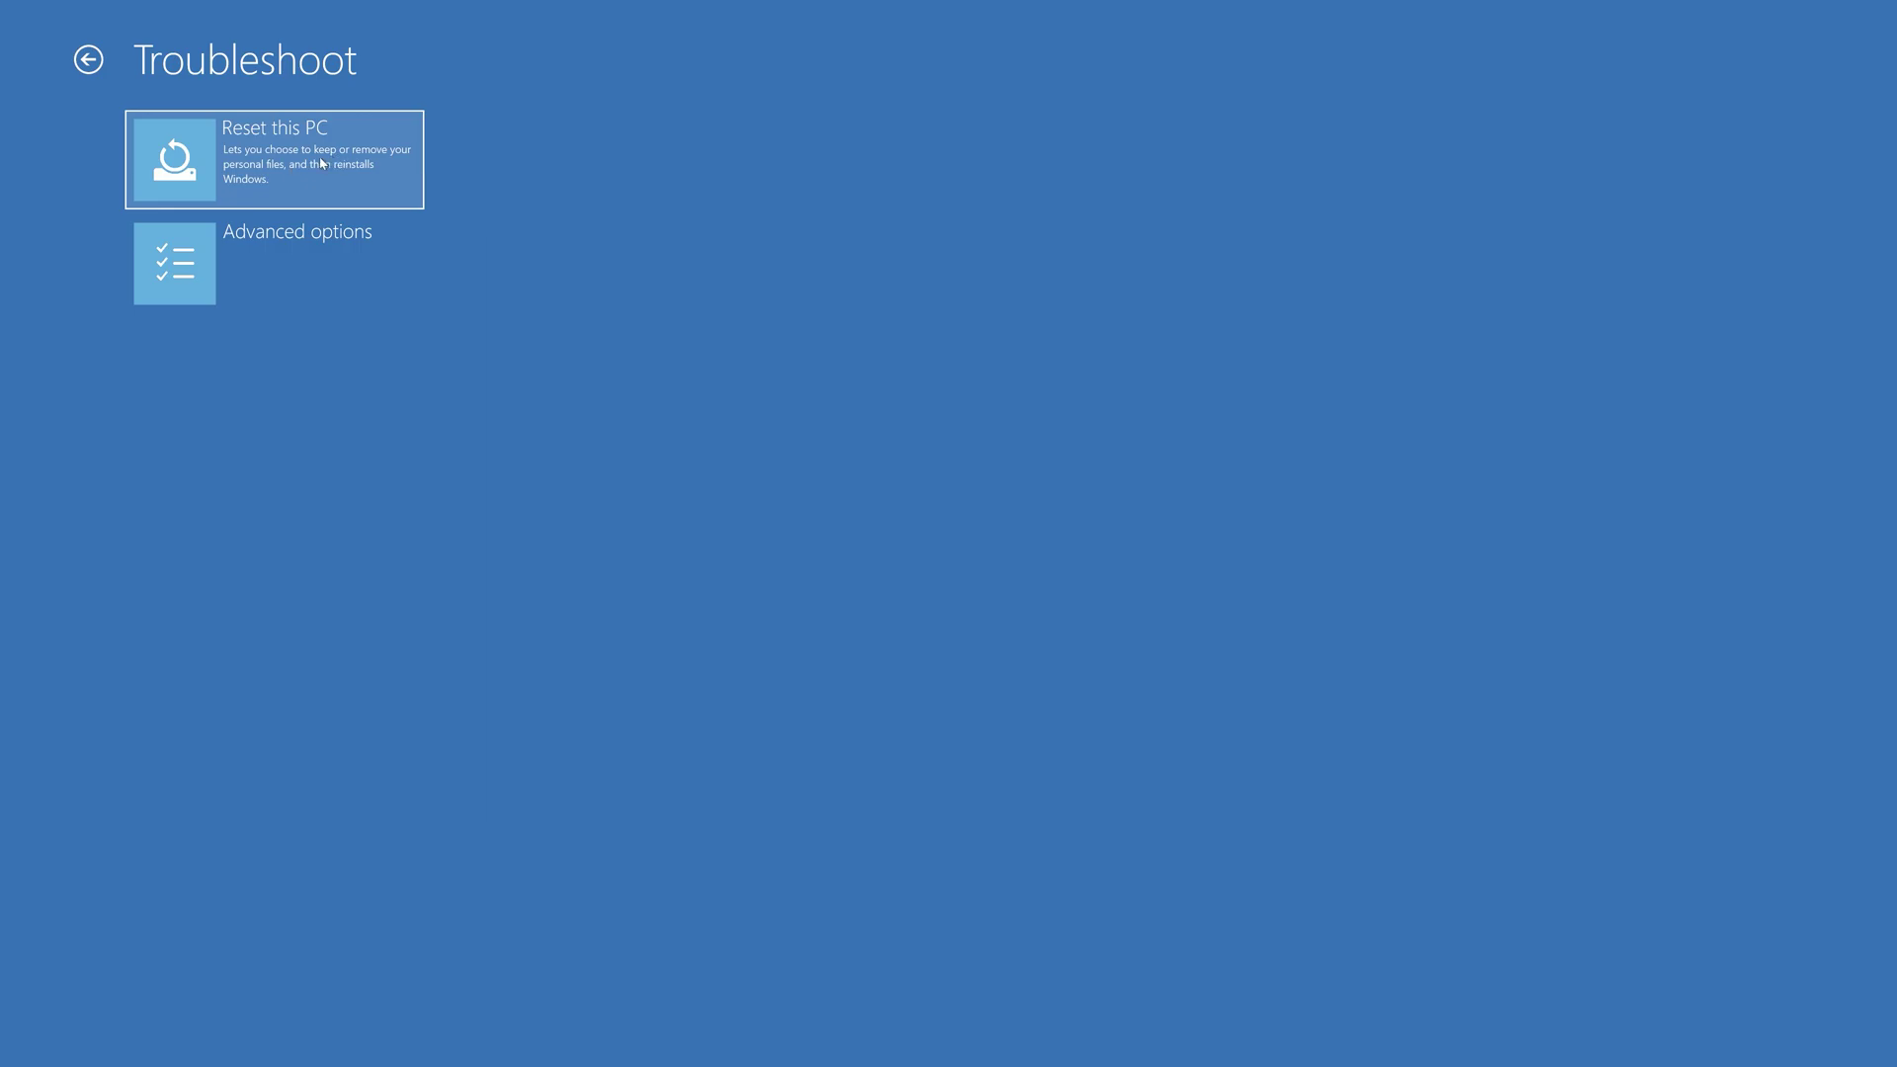
Reset this PC with the option to keep personal files, using the listed account with a blank password
left_click(321, 163)
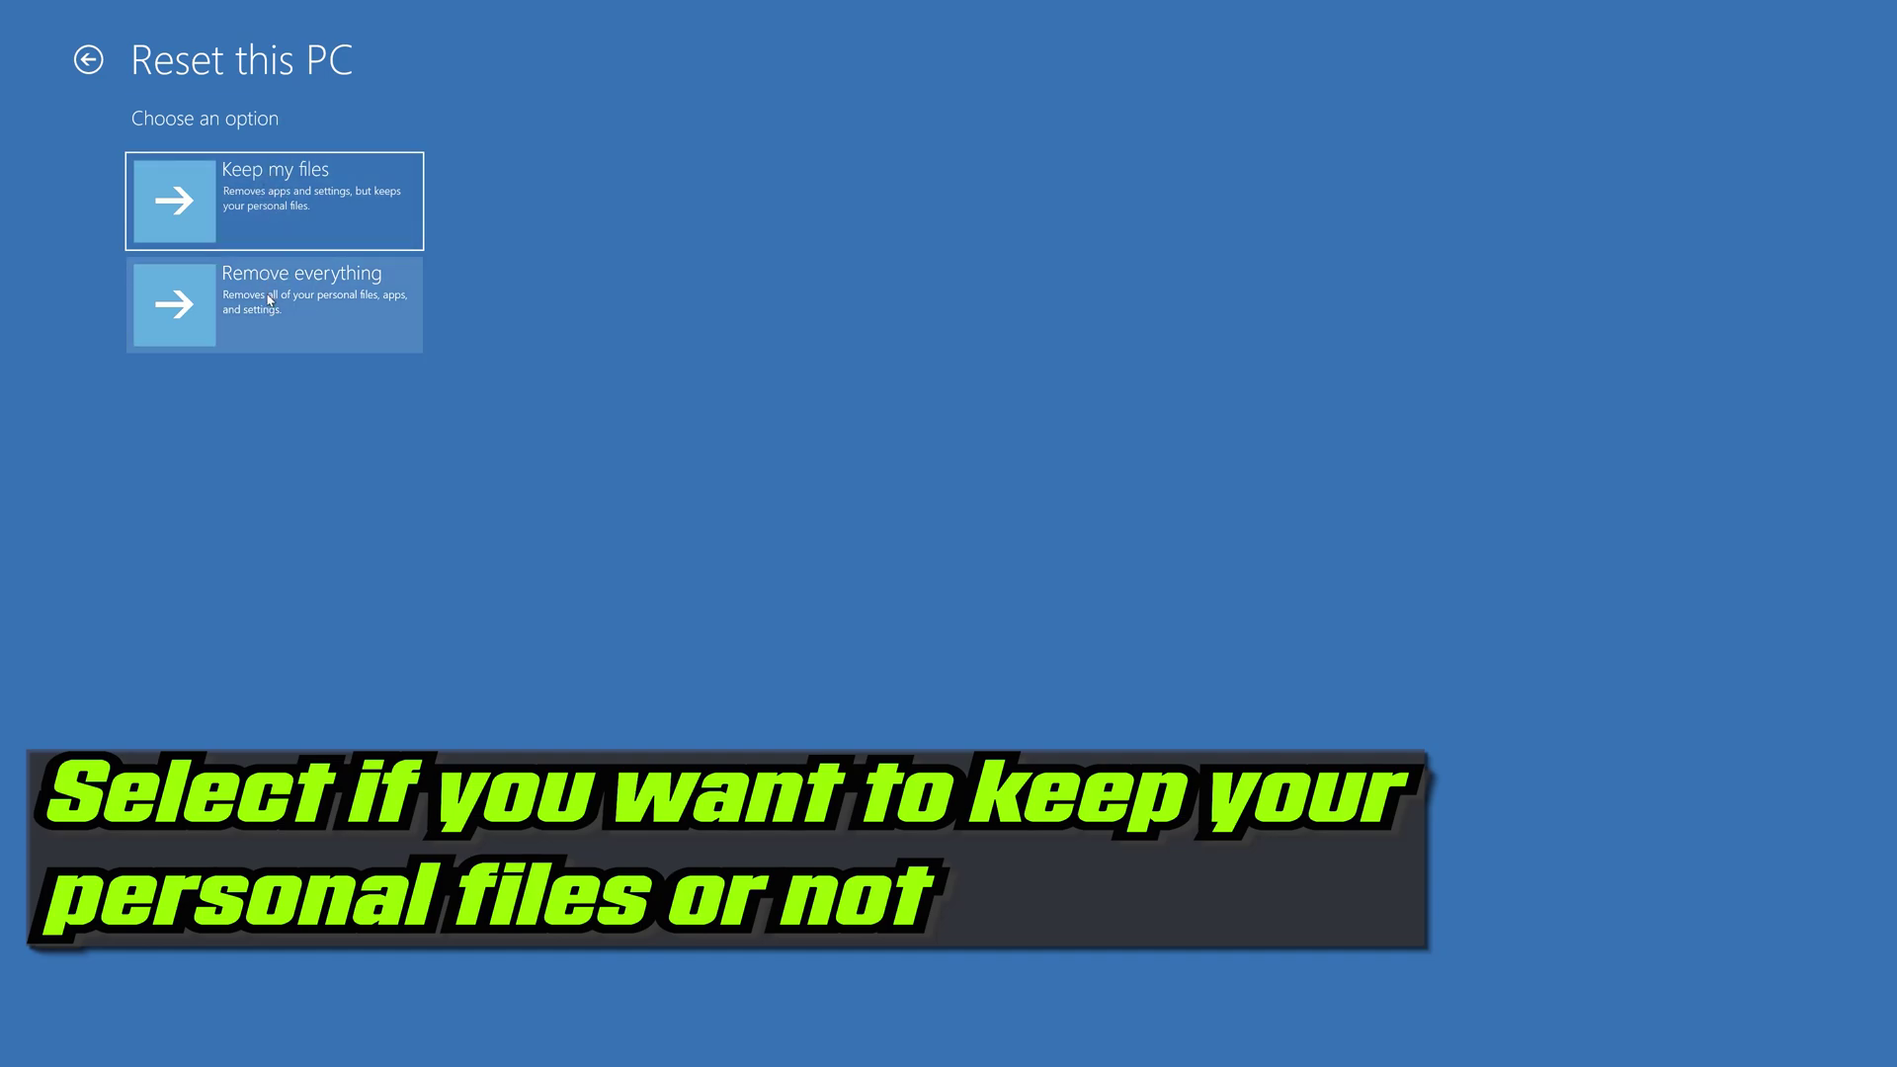
left_click(286, 208)
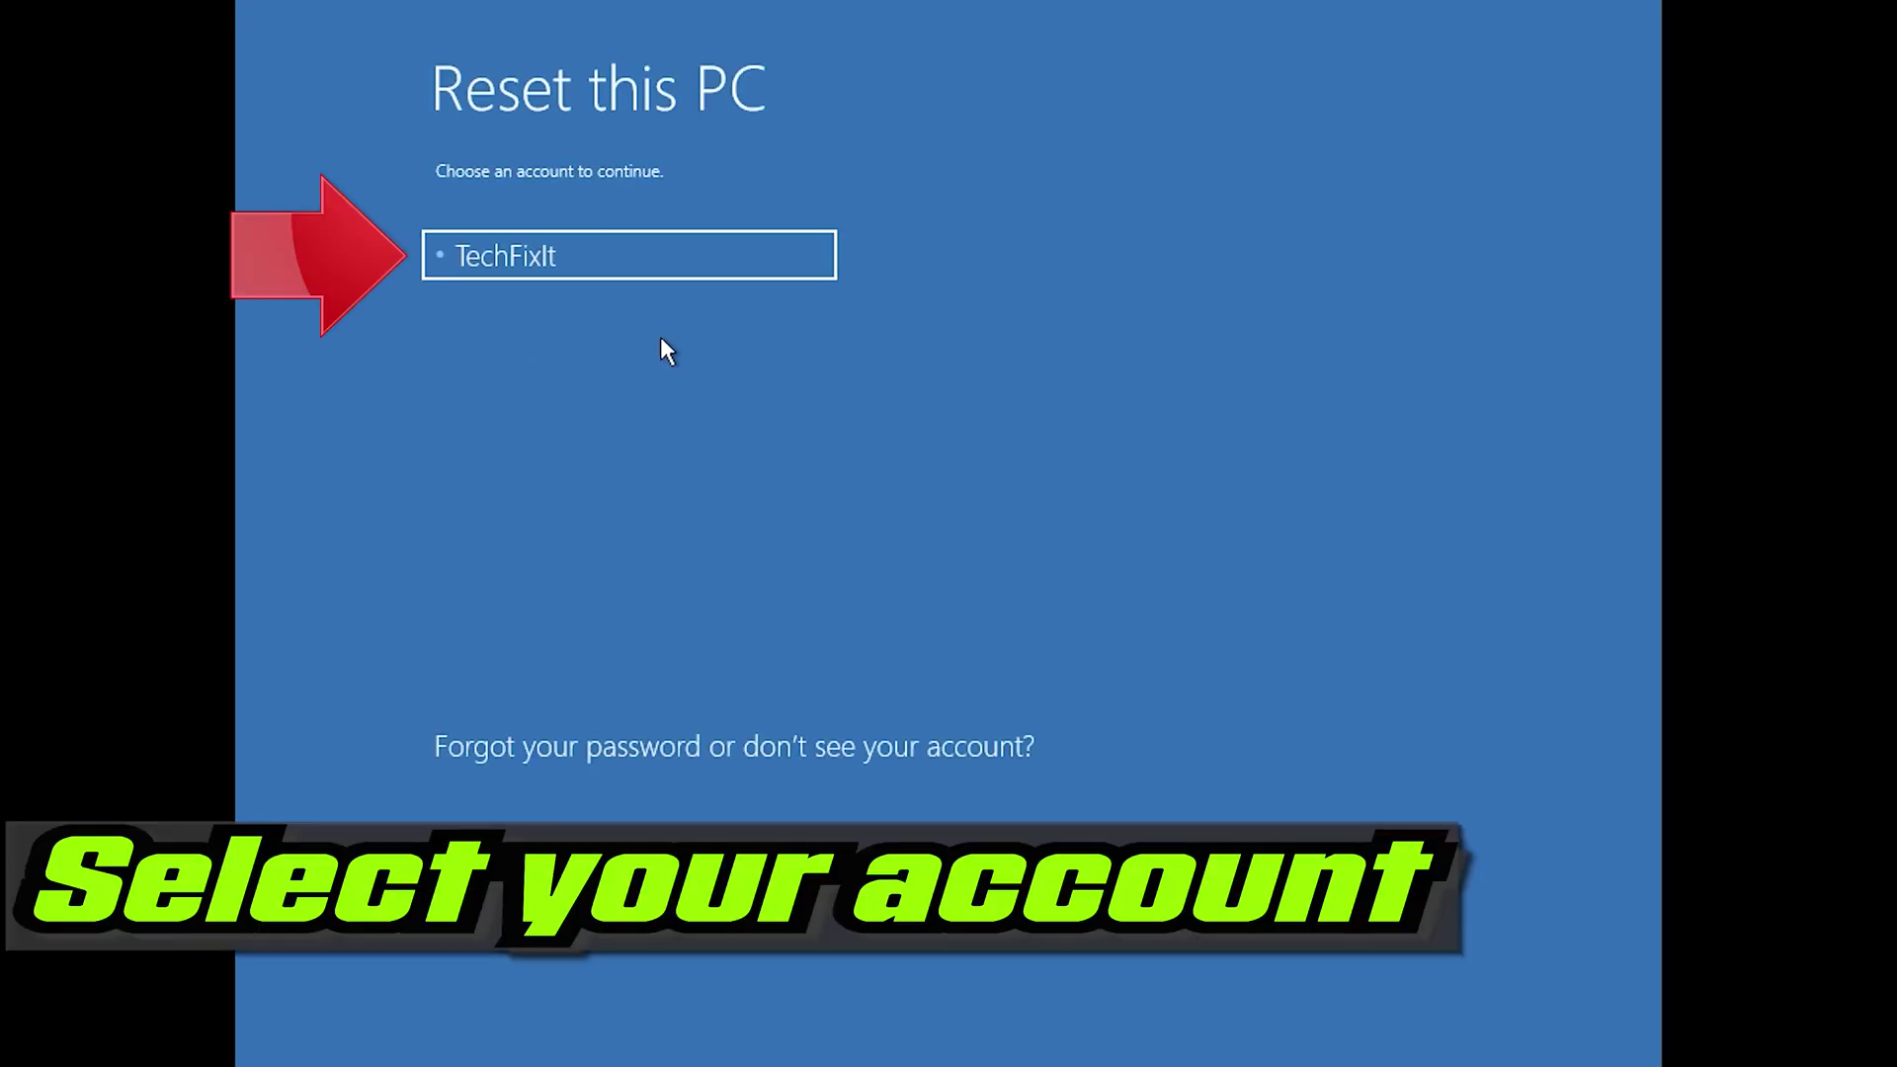
left_click(710, 249)
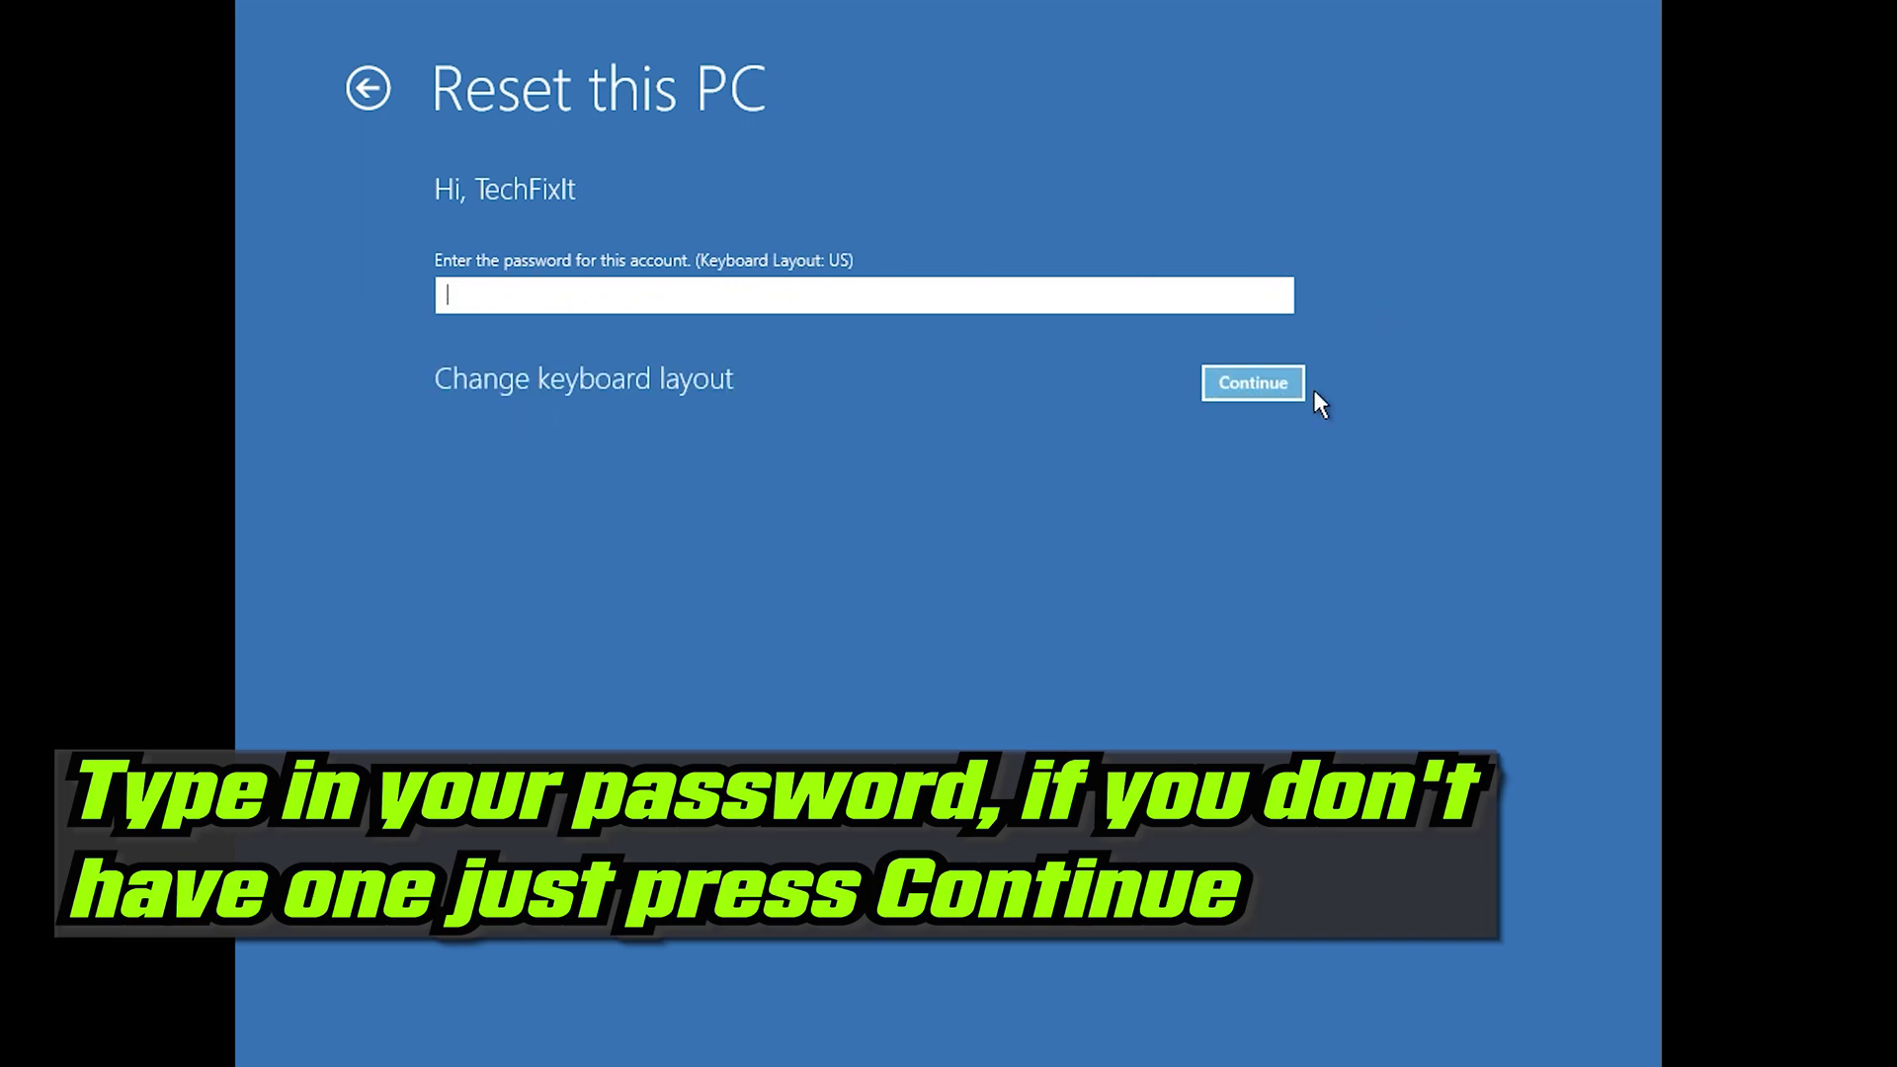
left_click(1236, 394)
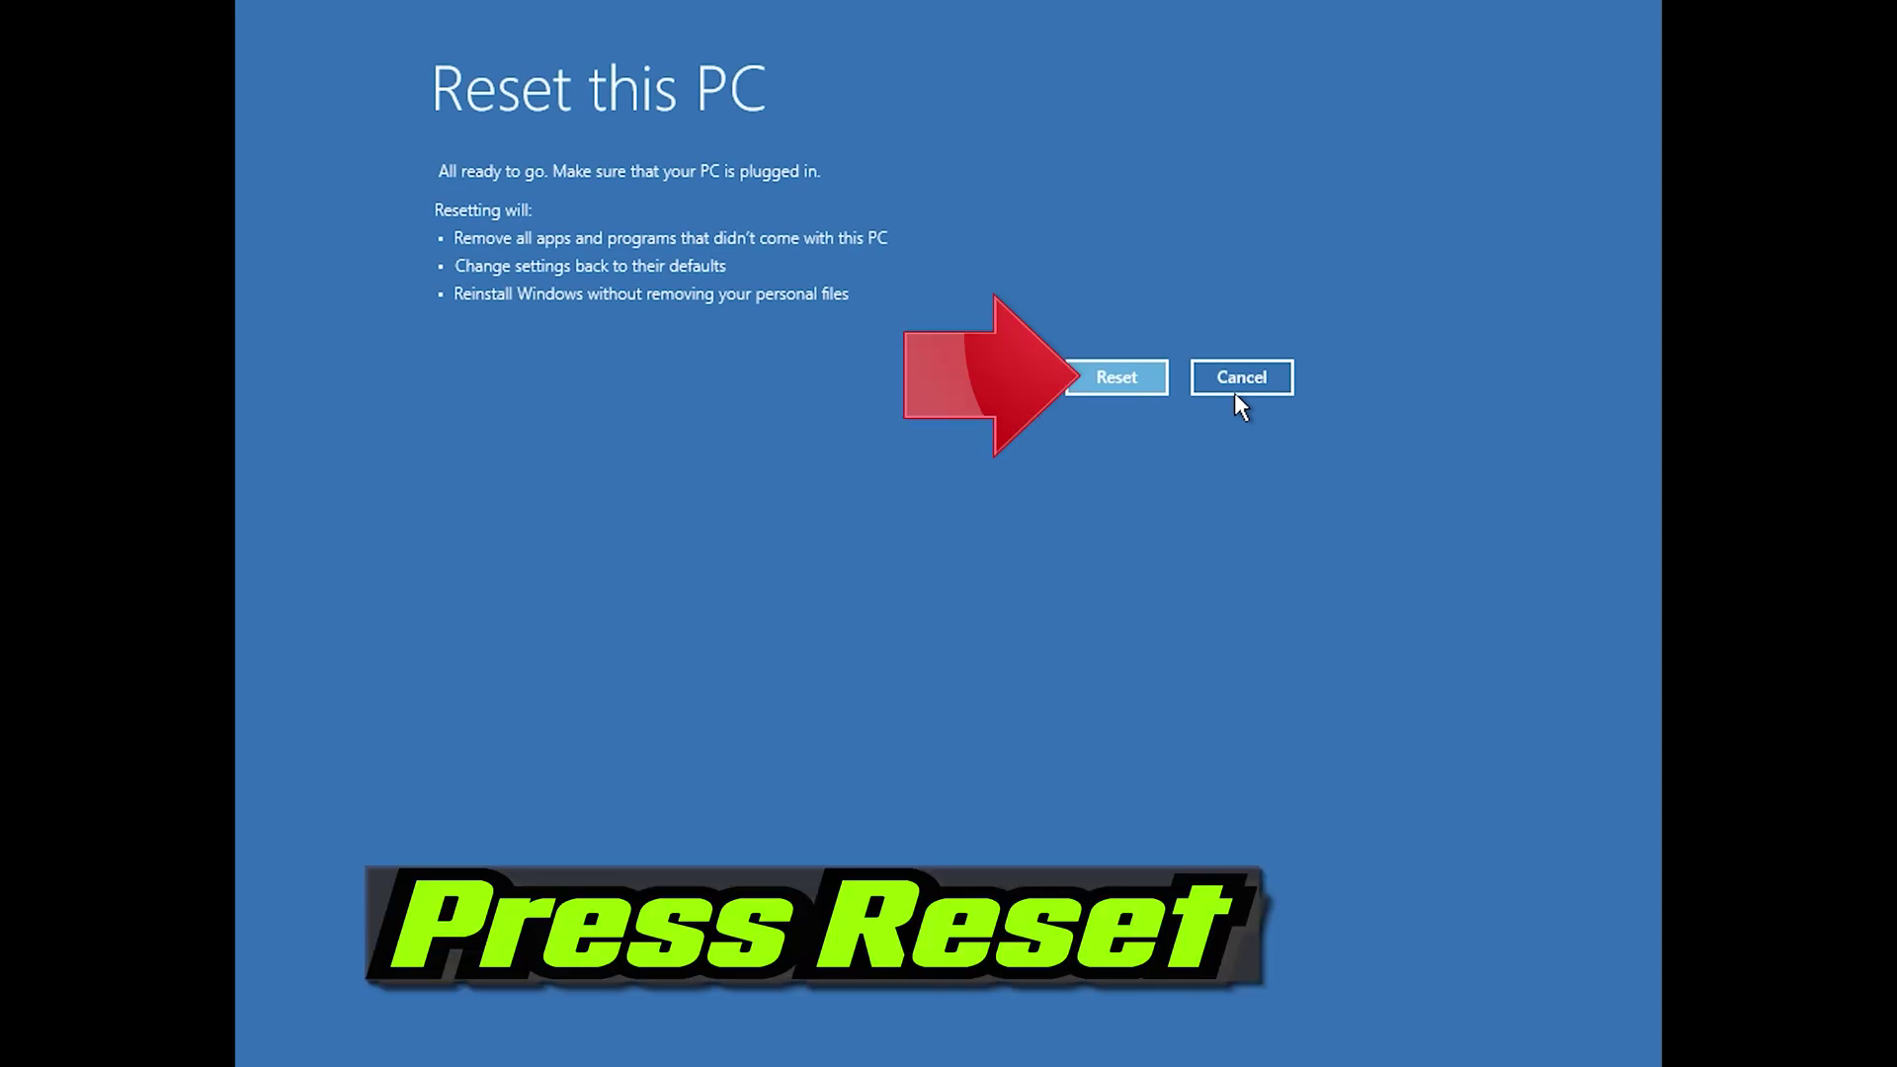
left_click(1116, 378)
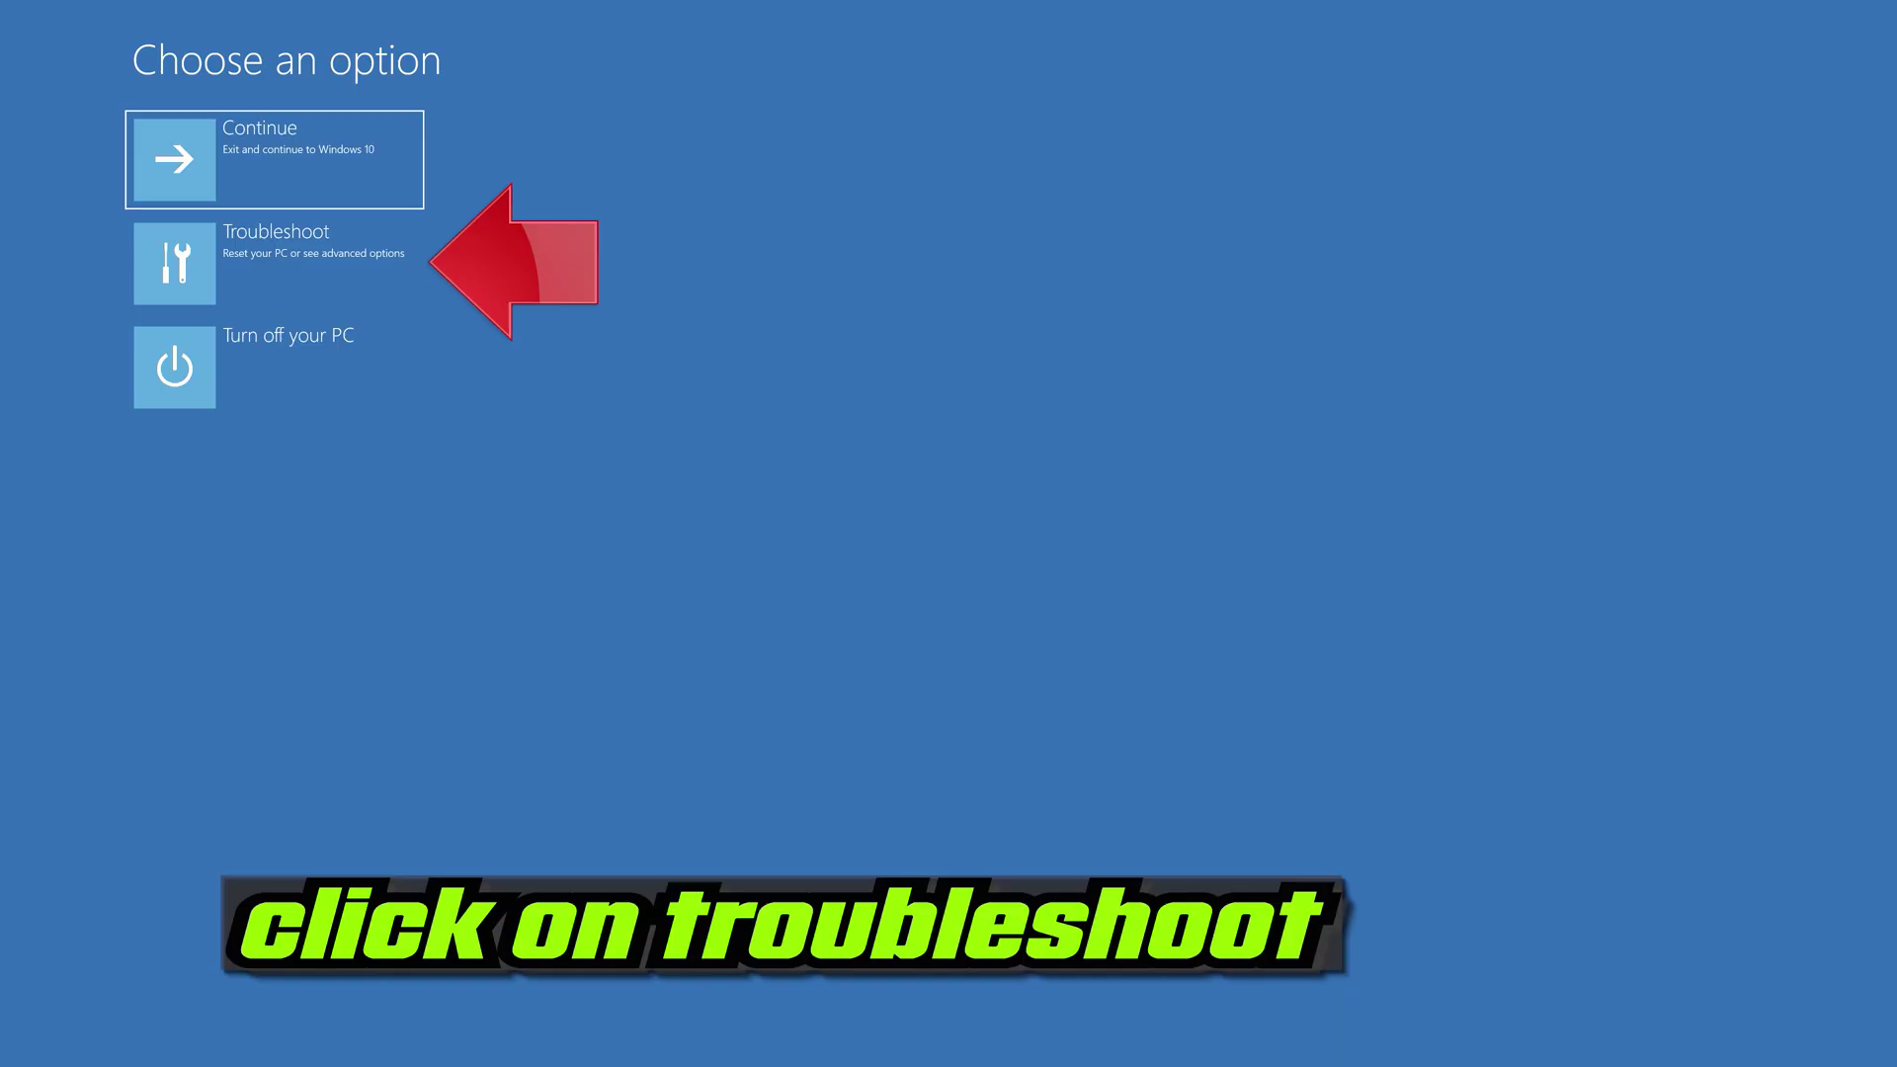
Start the recovery Command Prompt from the advanced troubleshooting options with the listed account, leaving its password blank
left_click(296, 266)
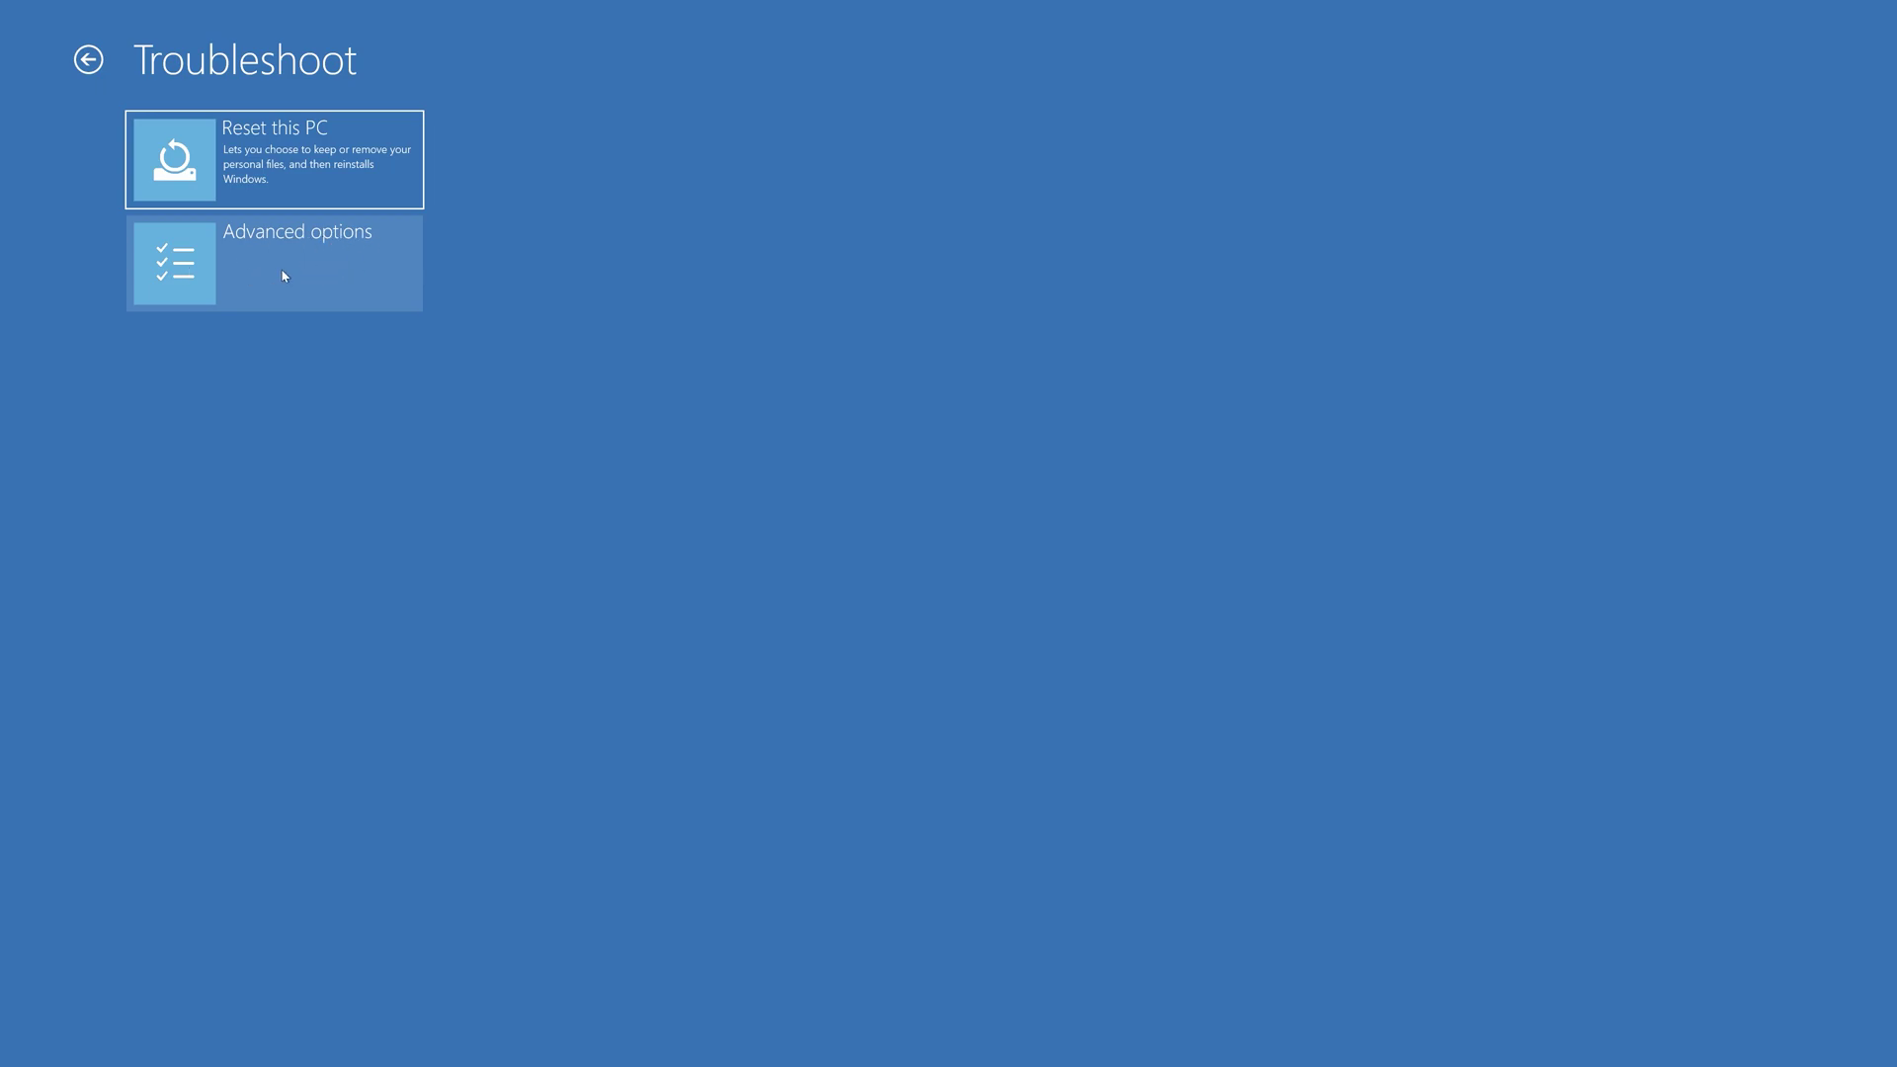
left_click(306, 274)
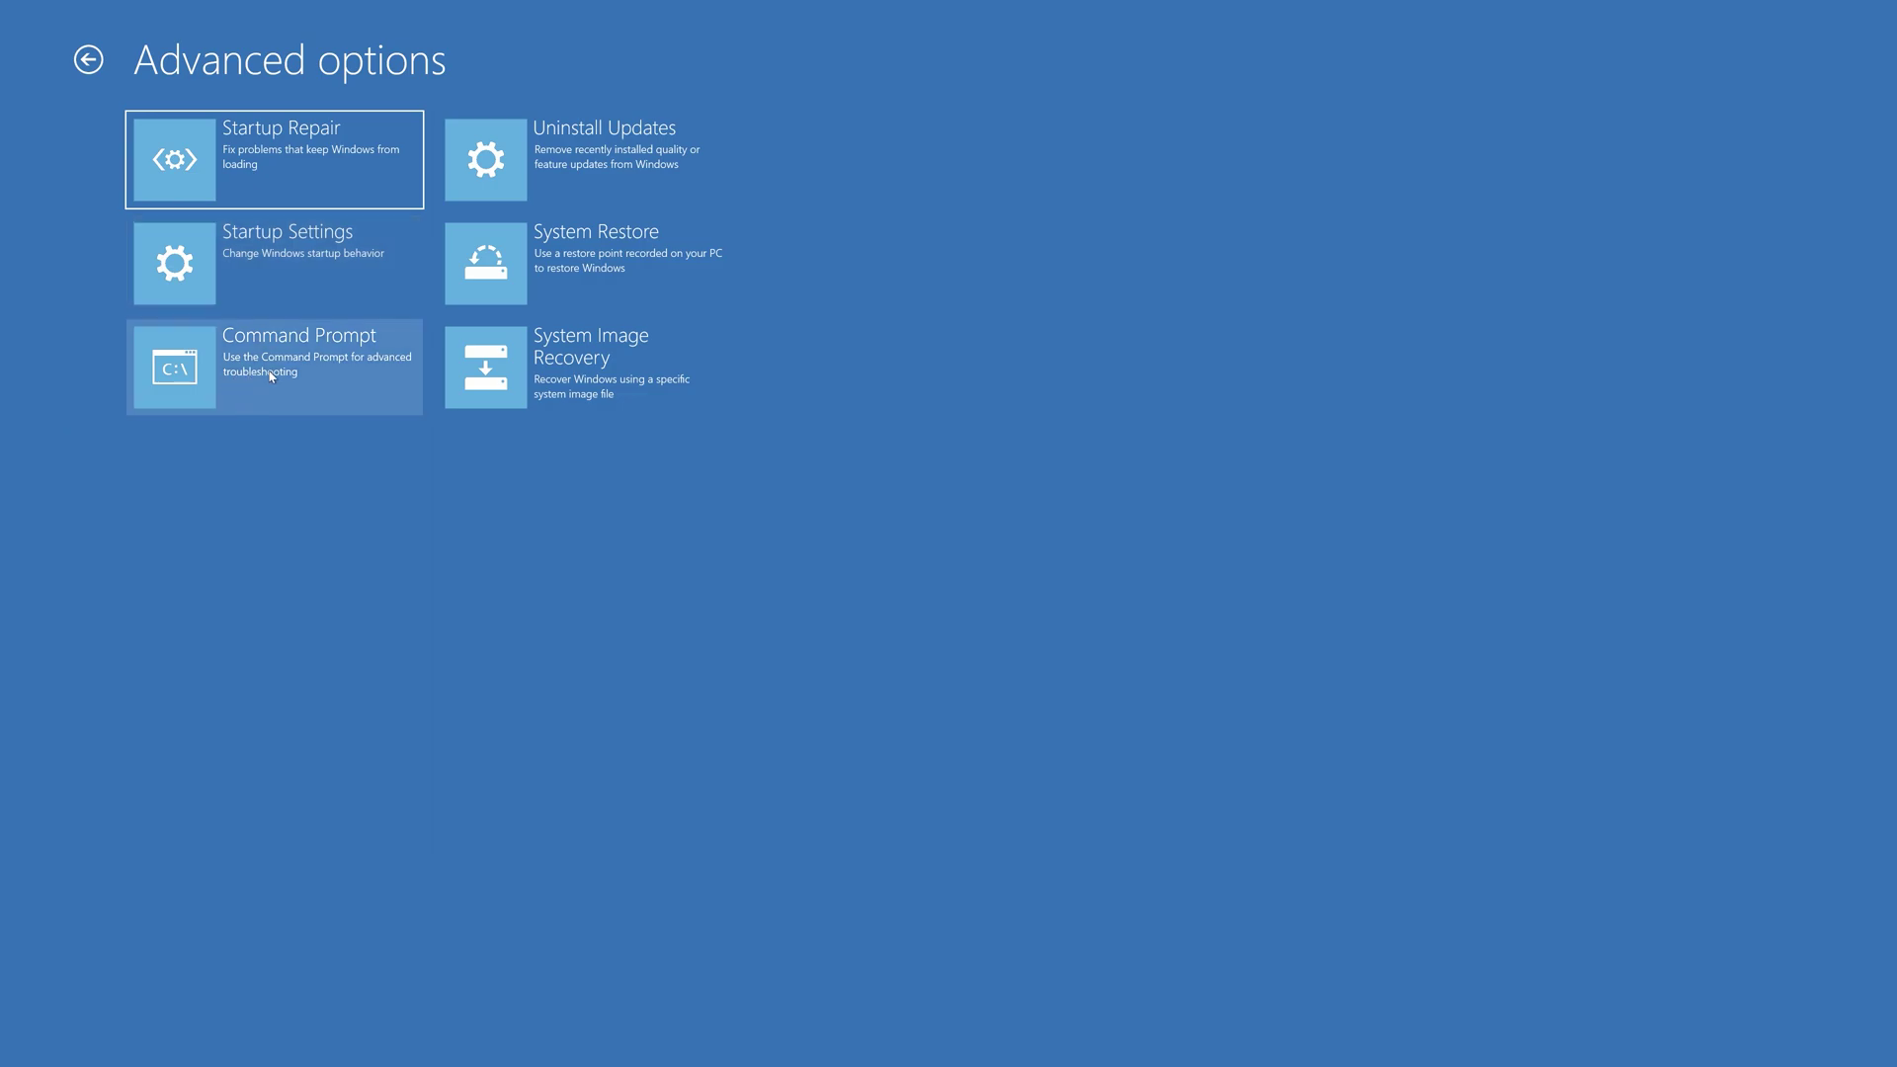
left_click(356, 378)
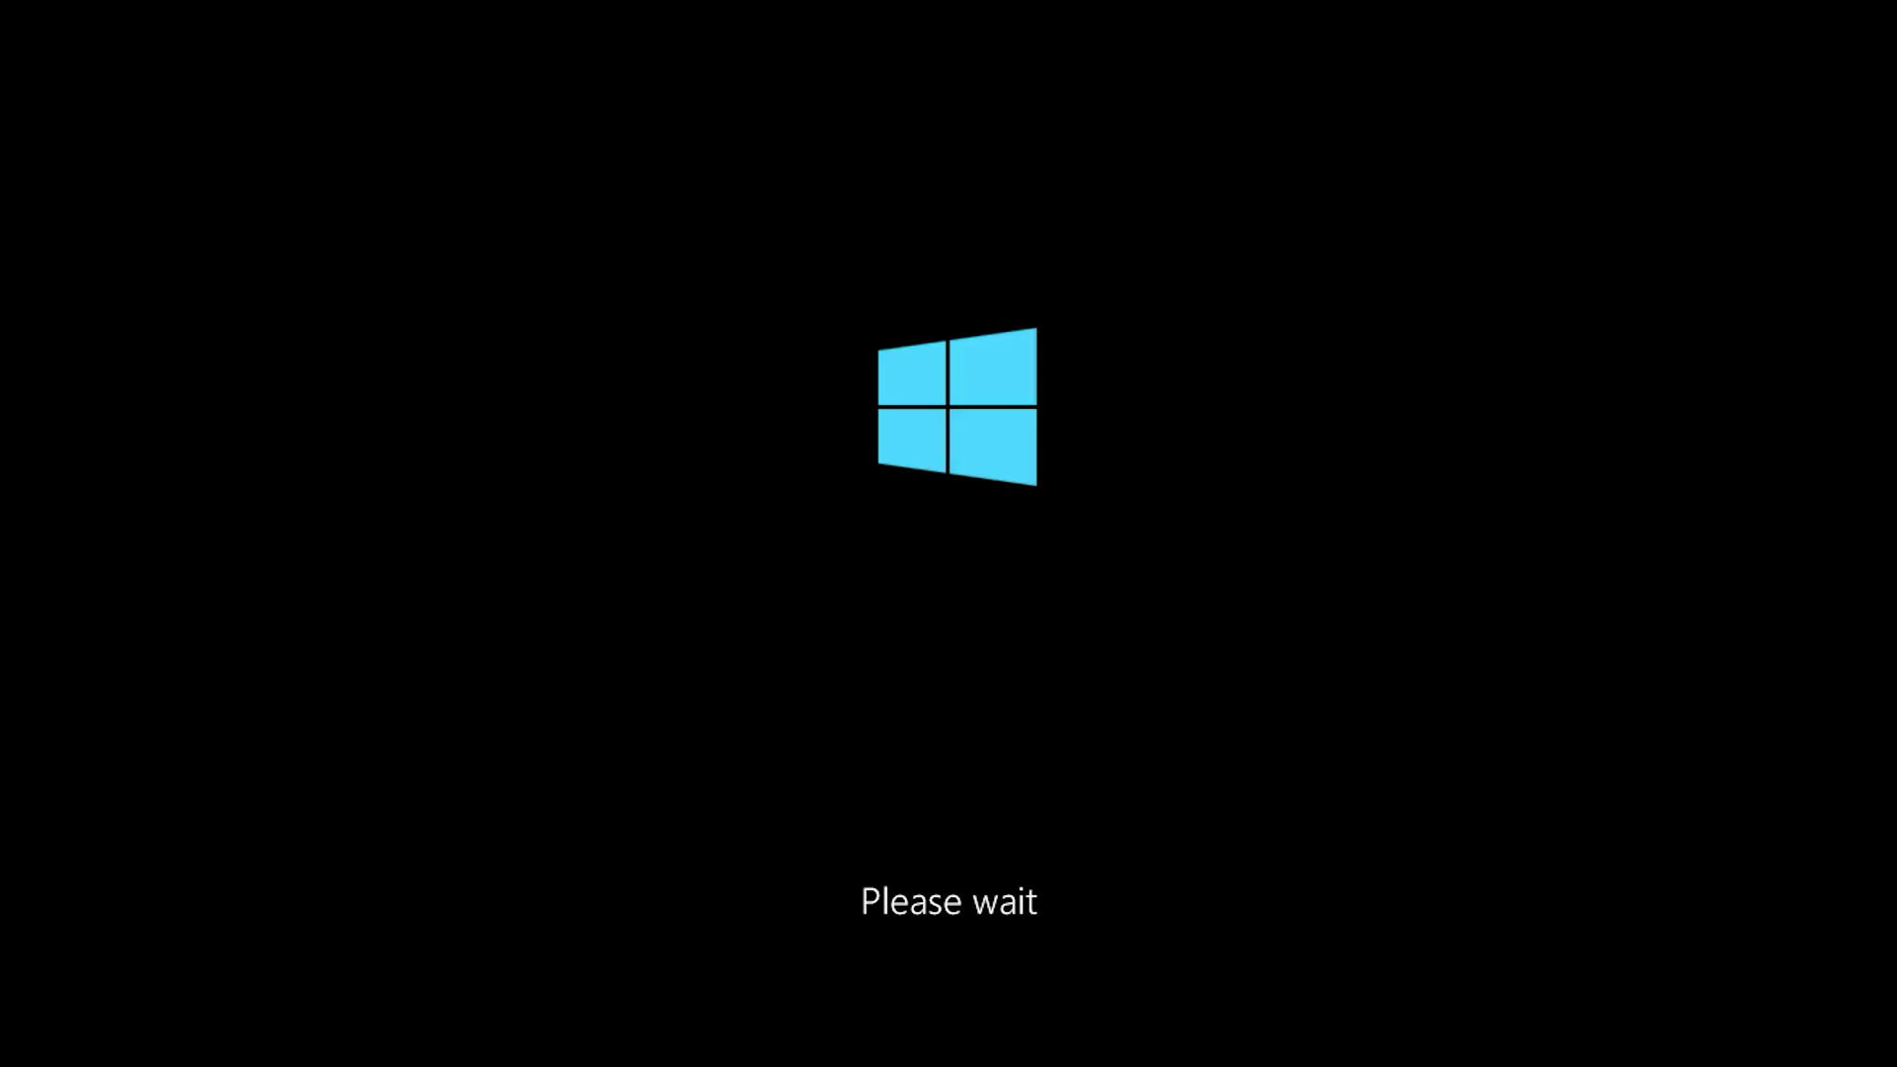
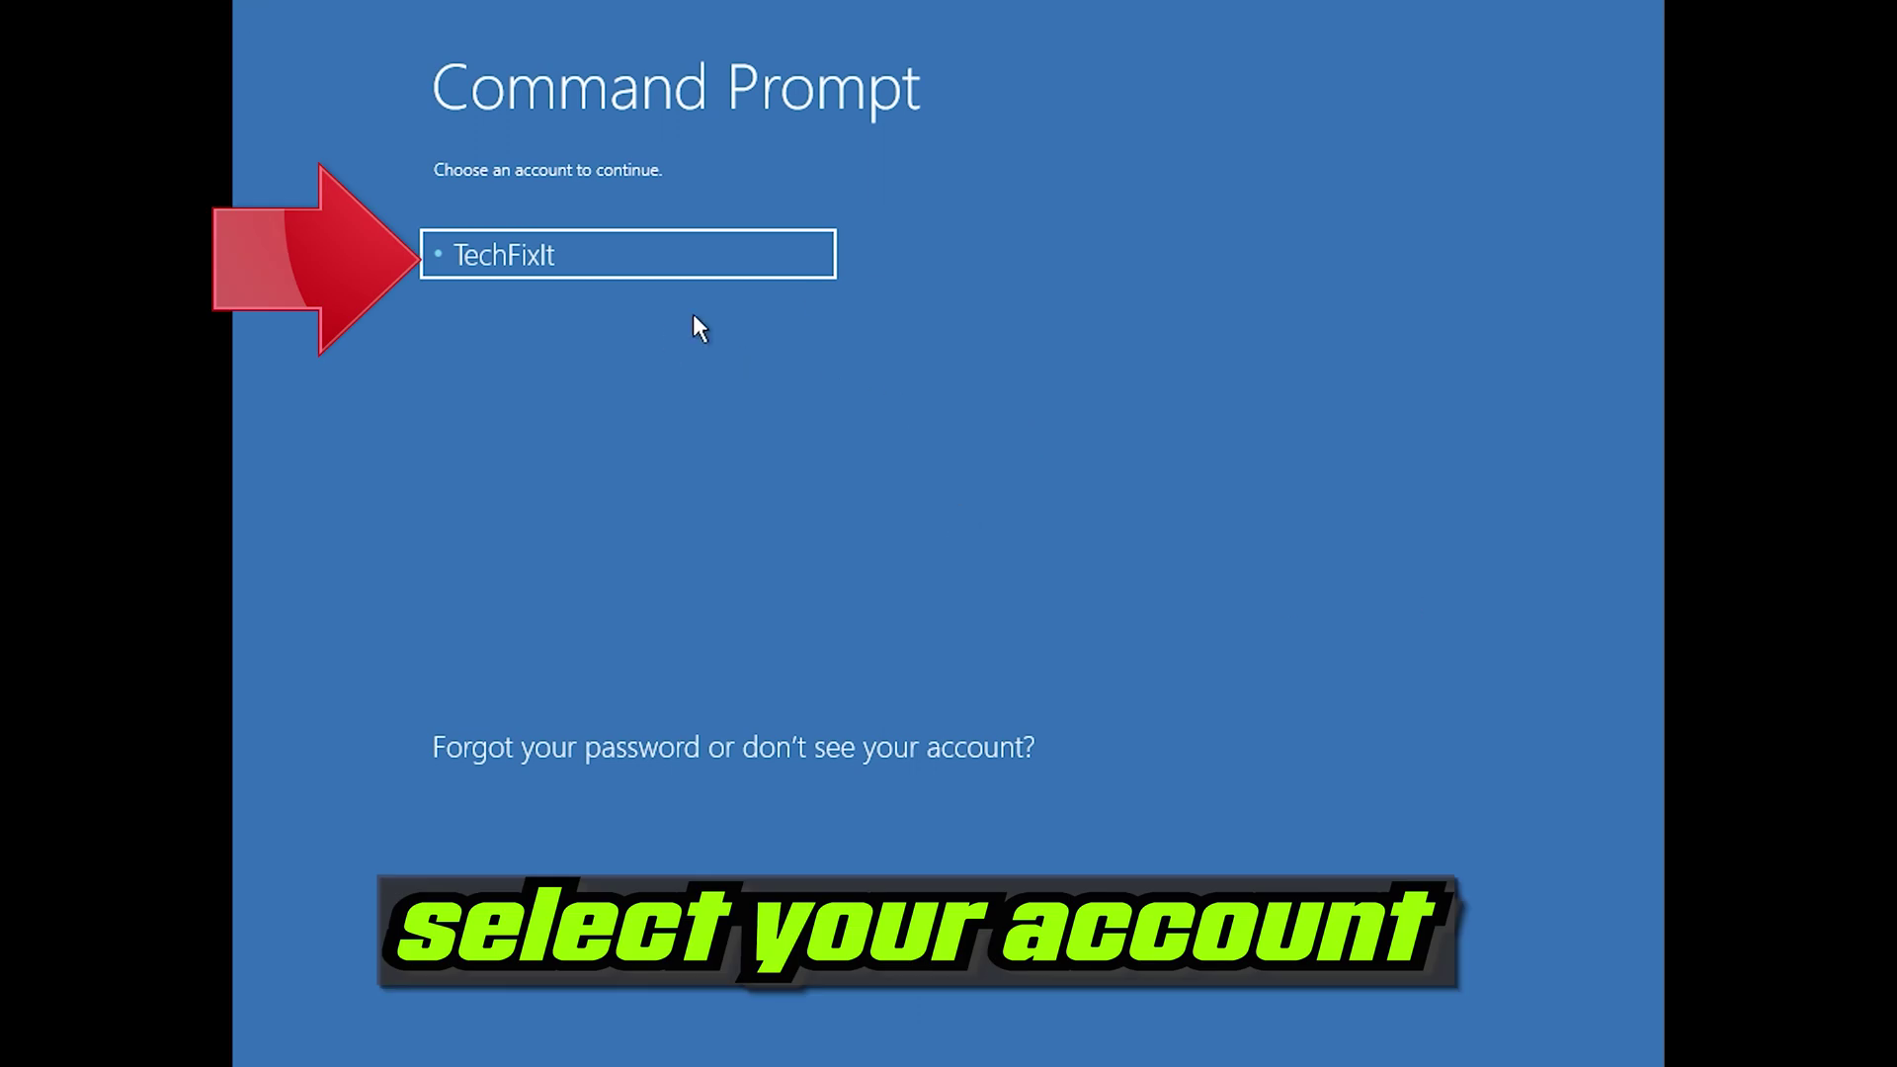
left_click(764, 271)
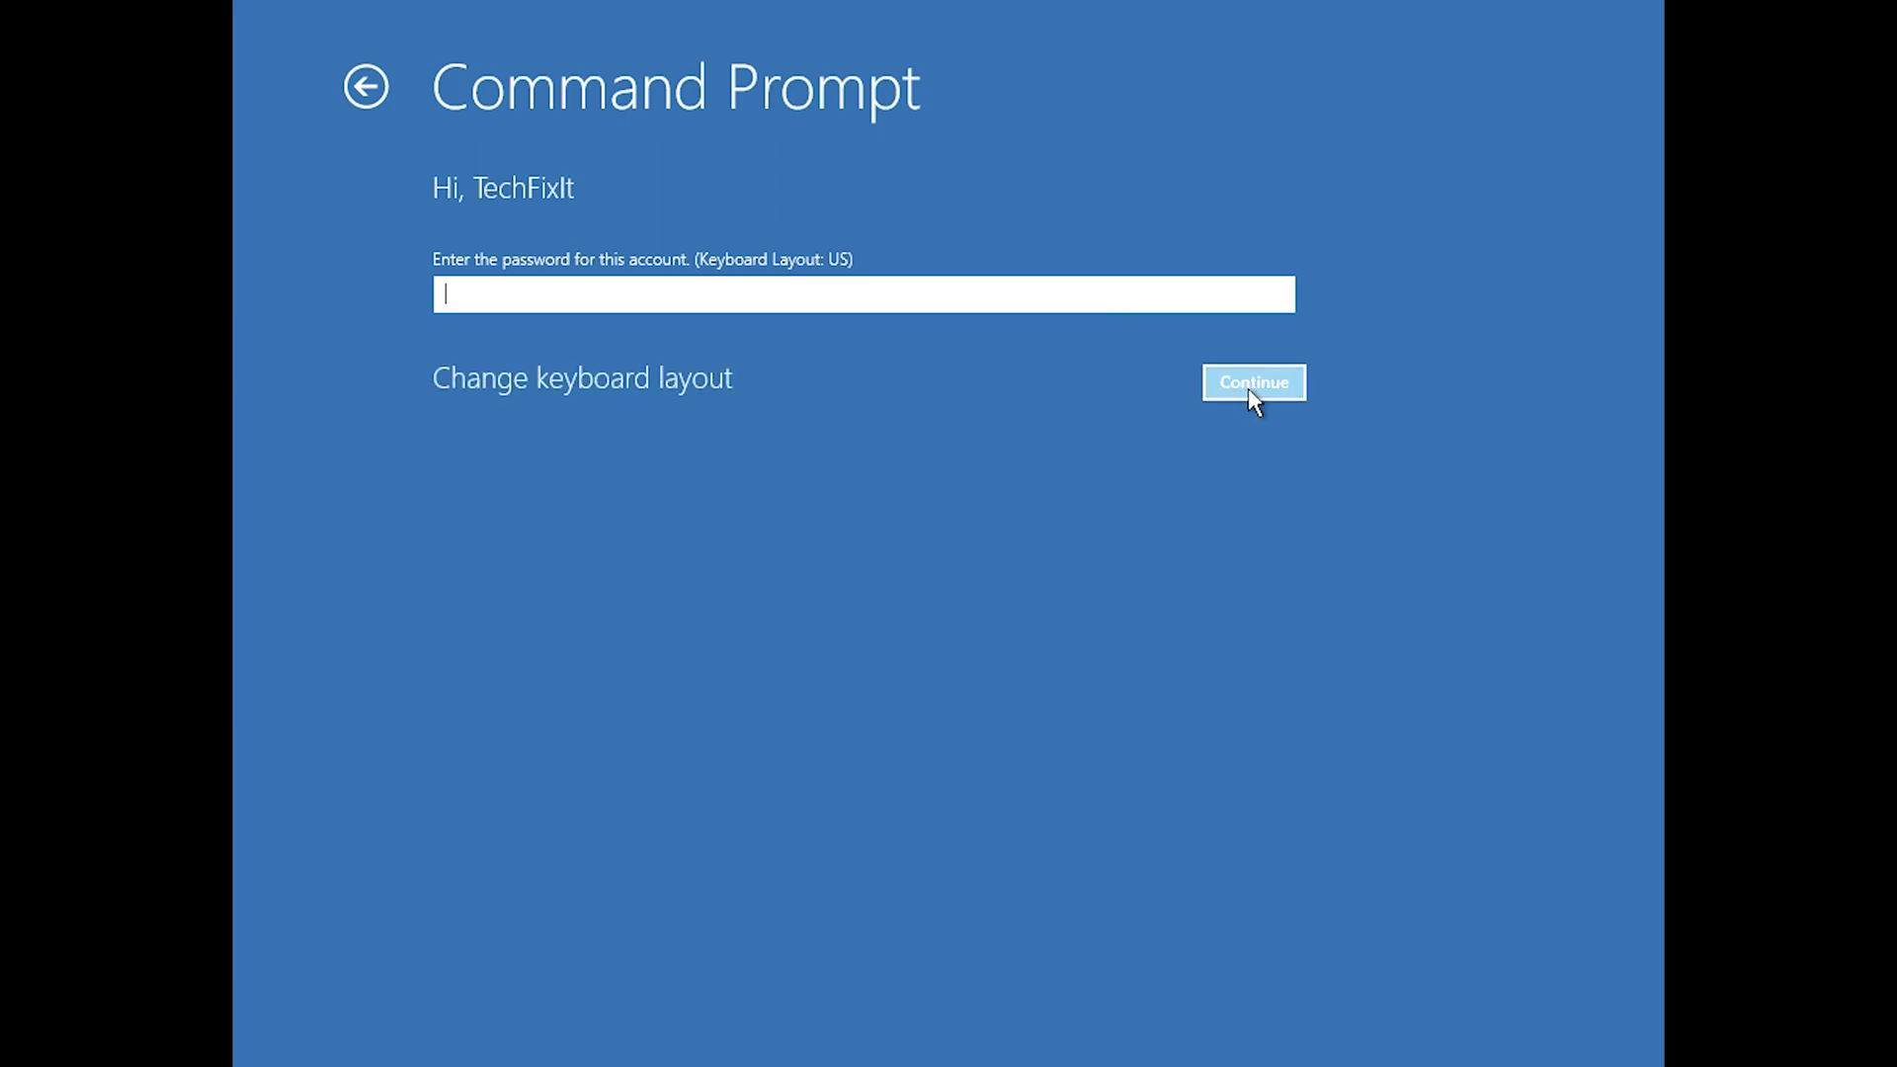
left_click(1248, 390)
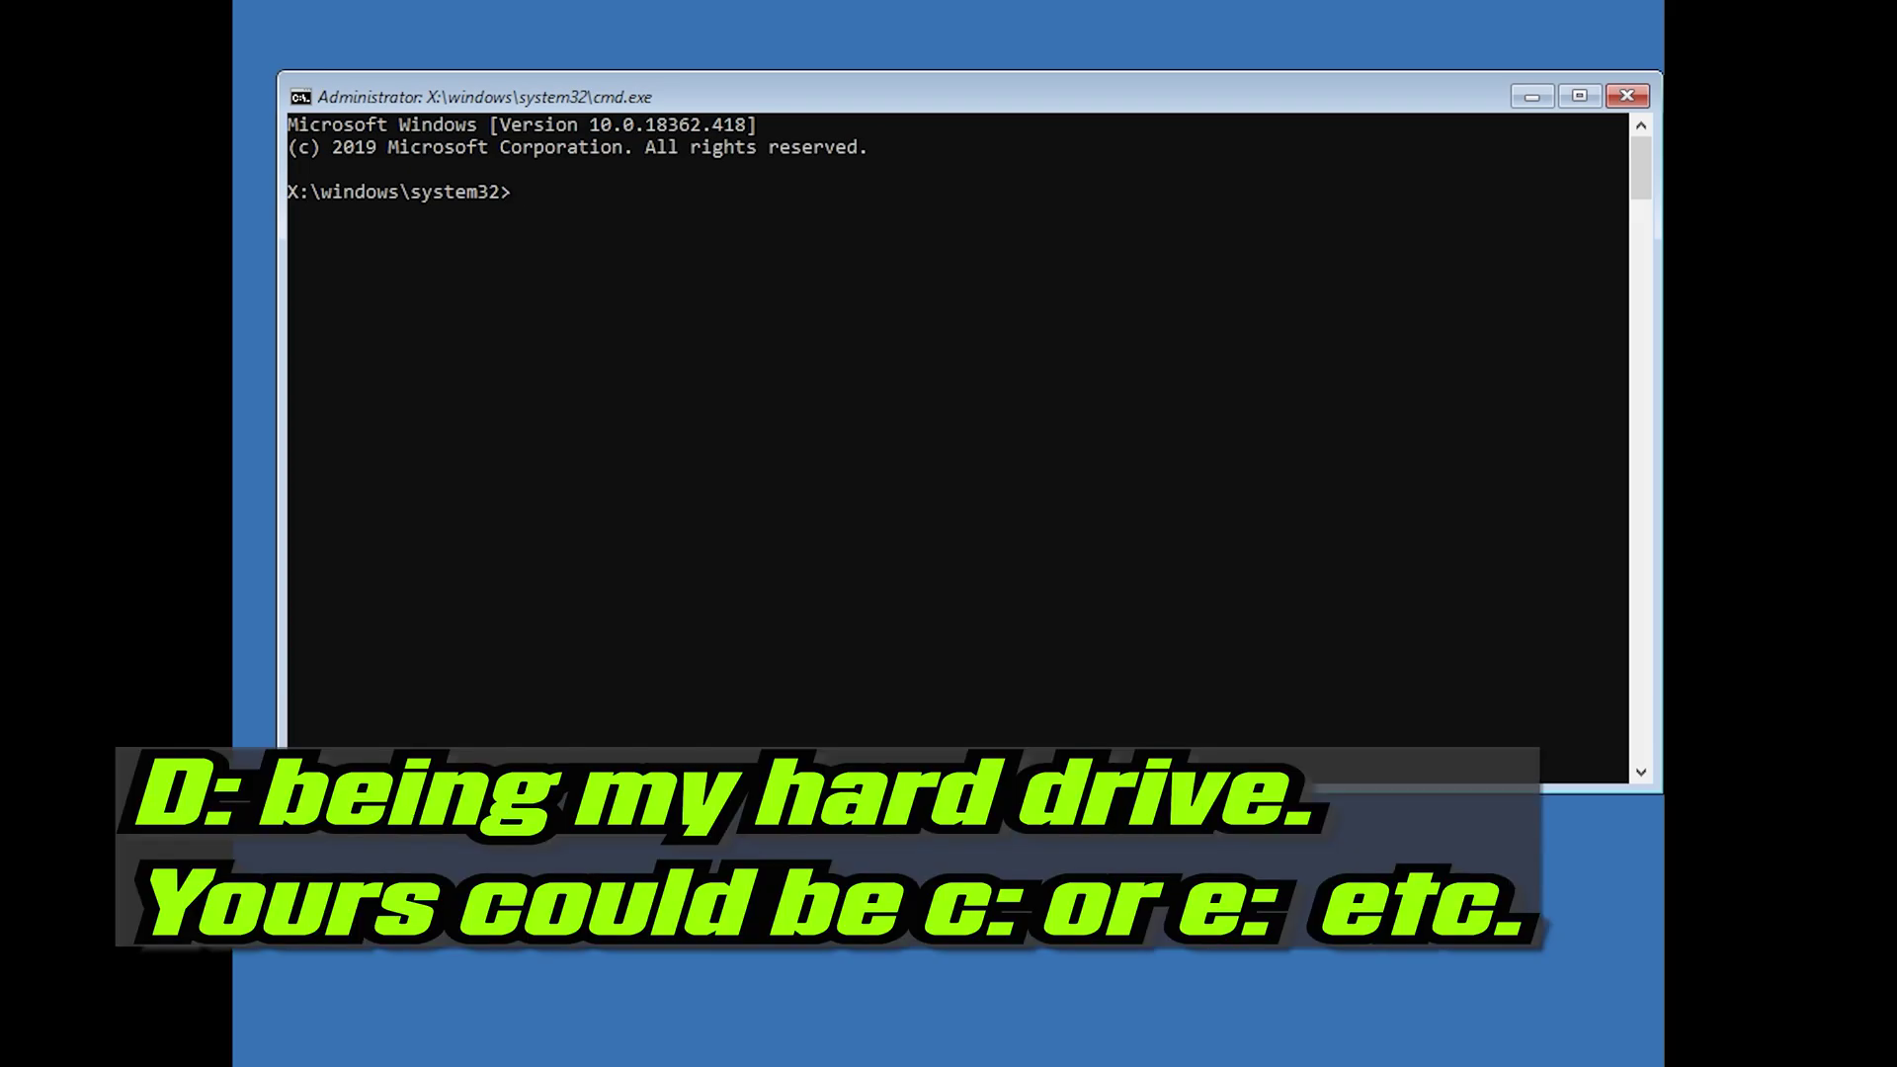
Check and repair drive C: with chkdsk /f c: and exit the Command Prompt
type("chkdsk")
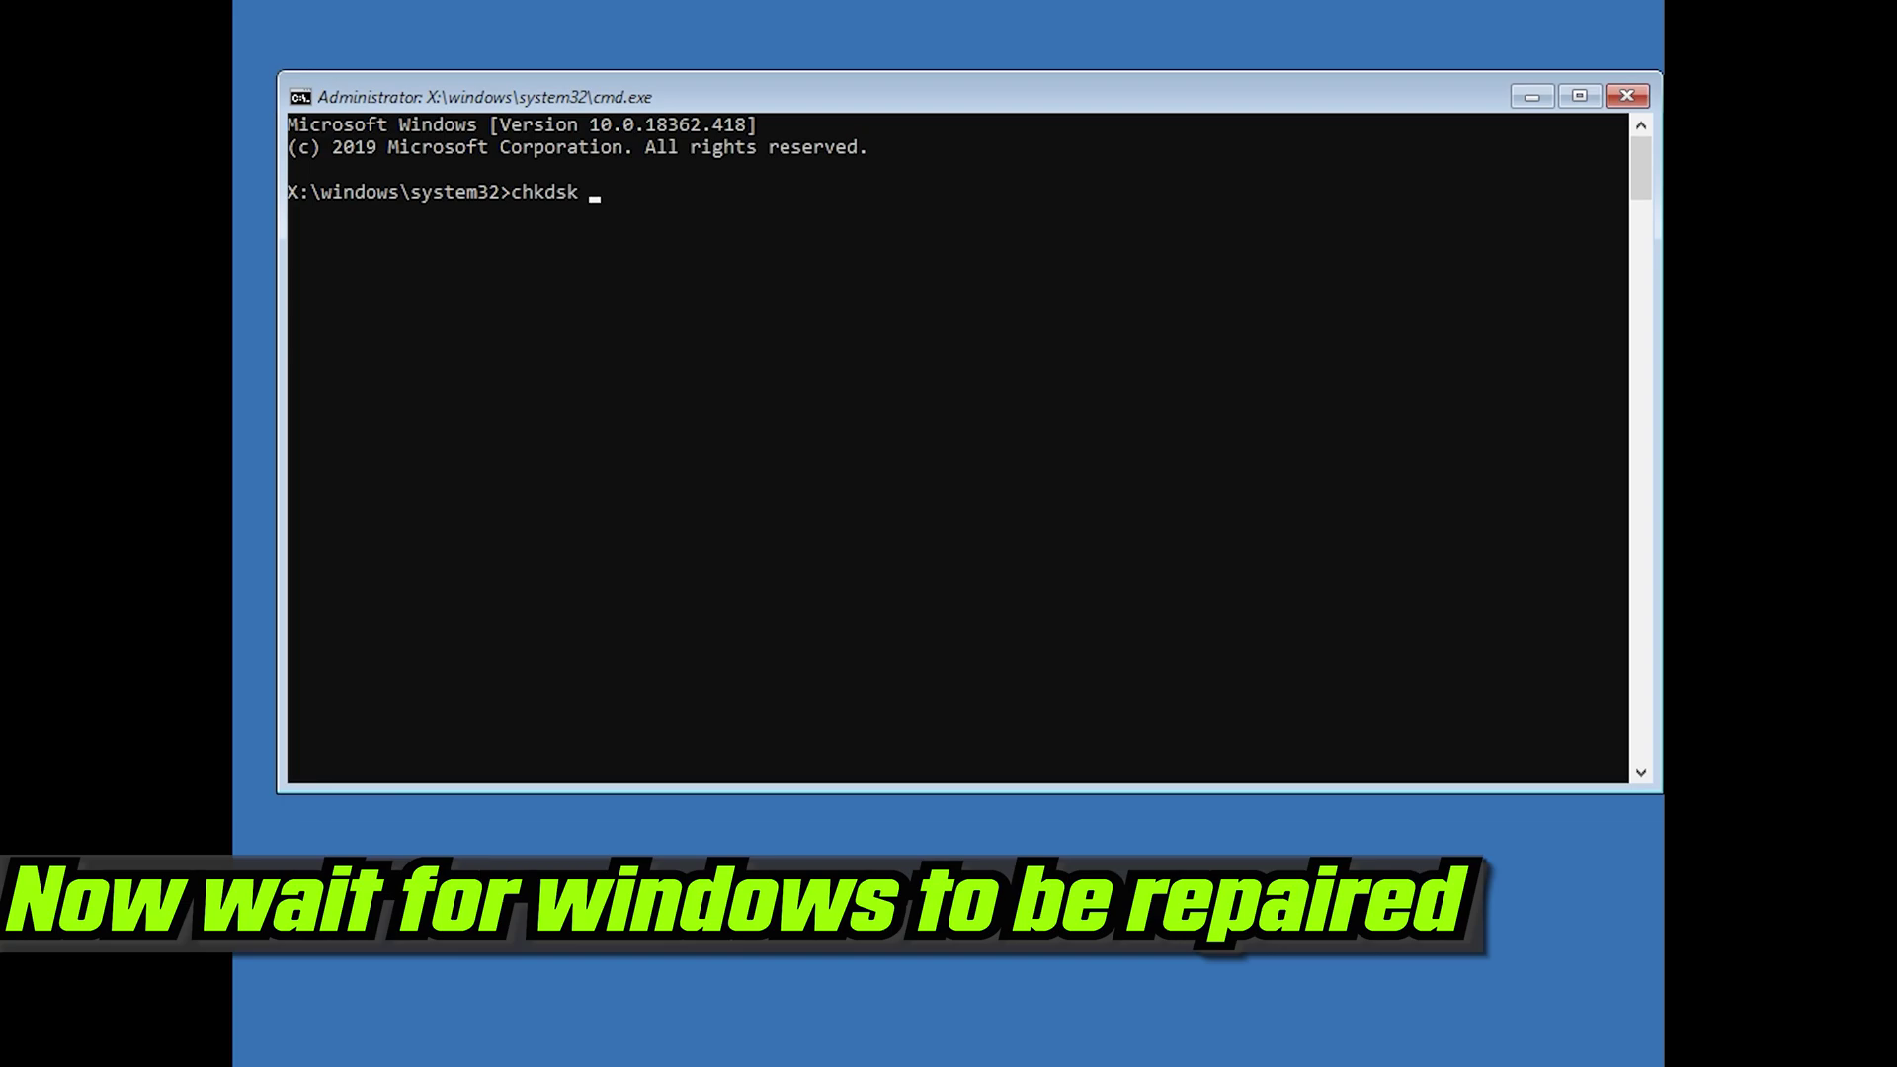
type("/")
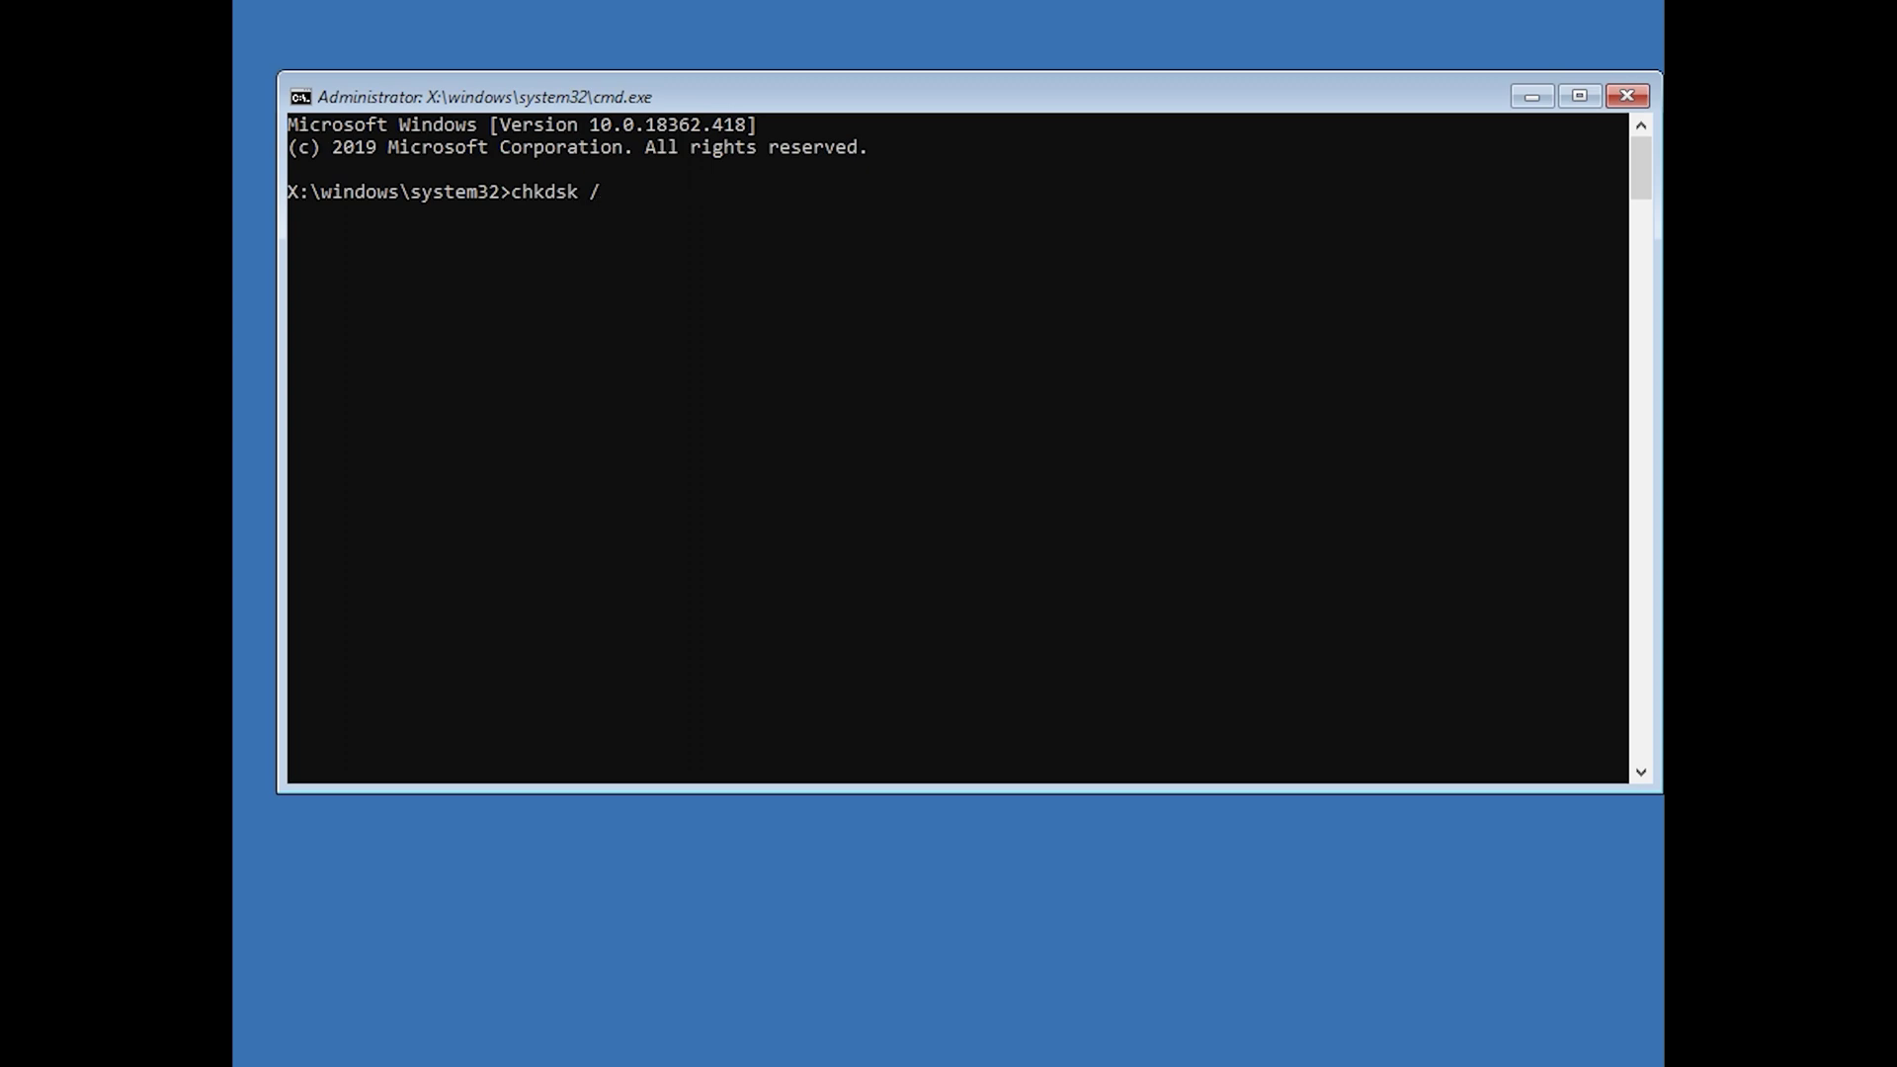
type("f c:")
key("Return")
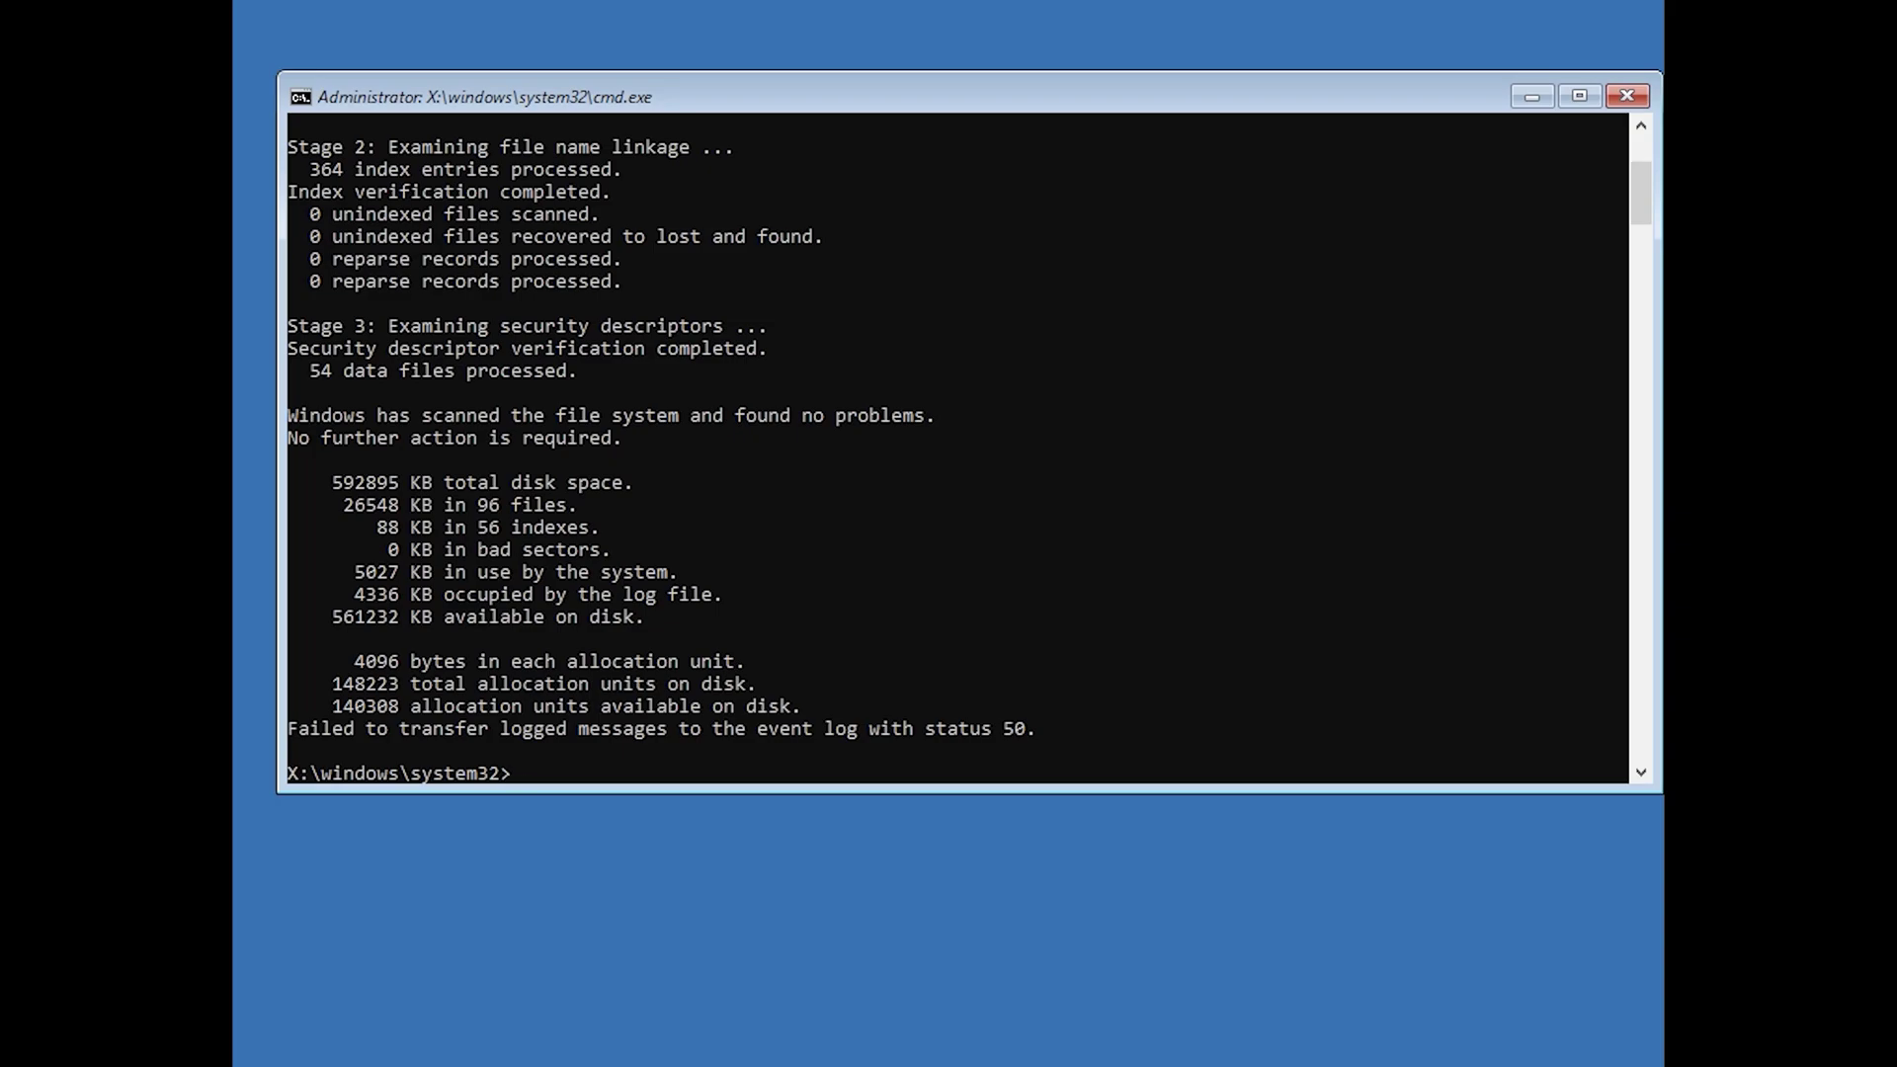
type("exit")
key("Return")
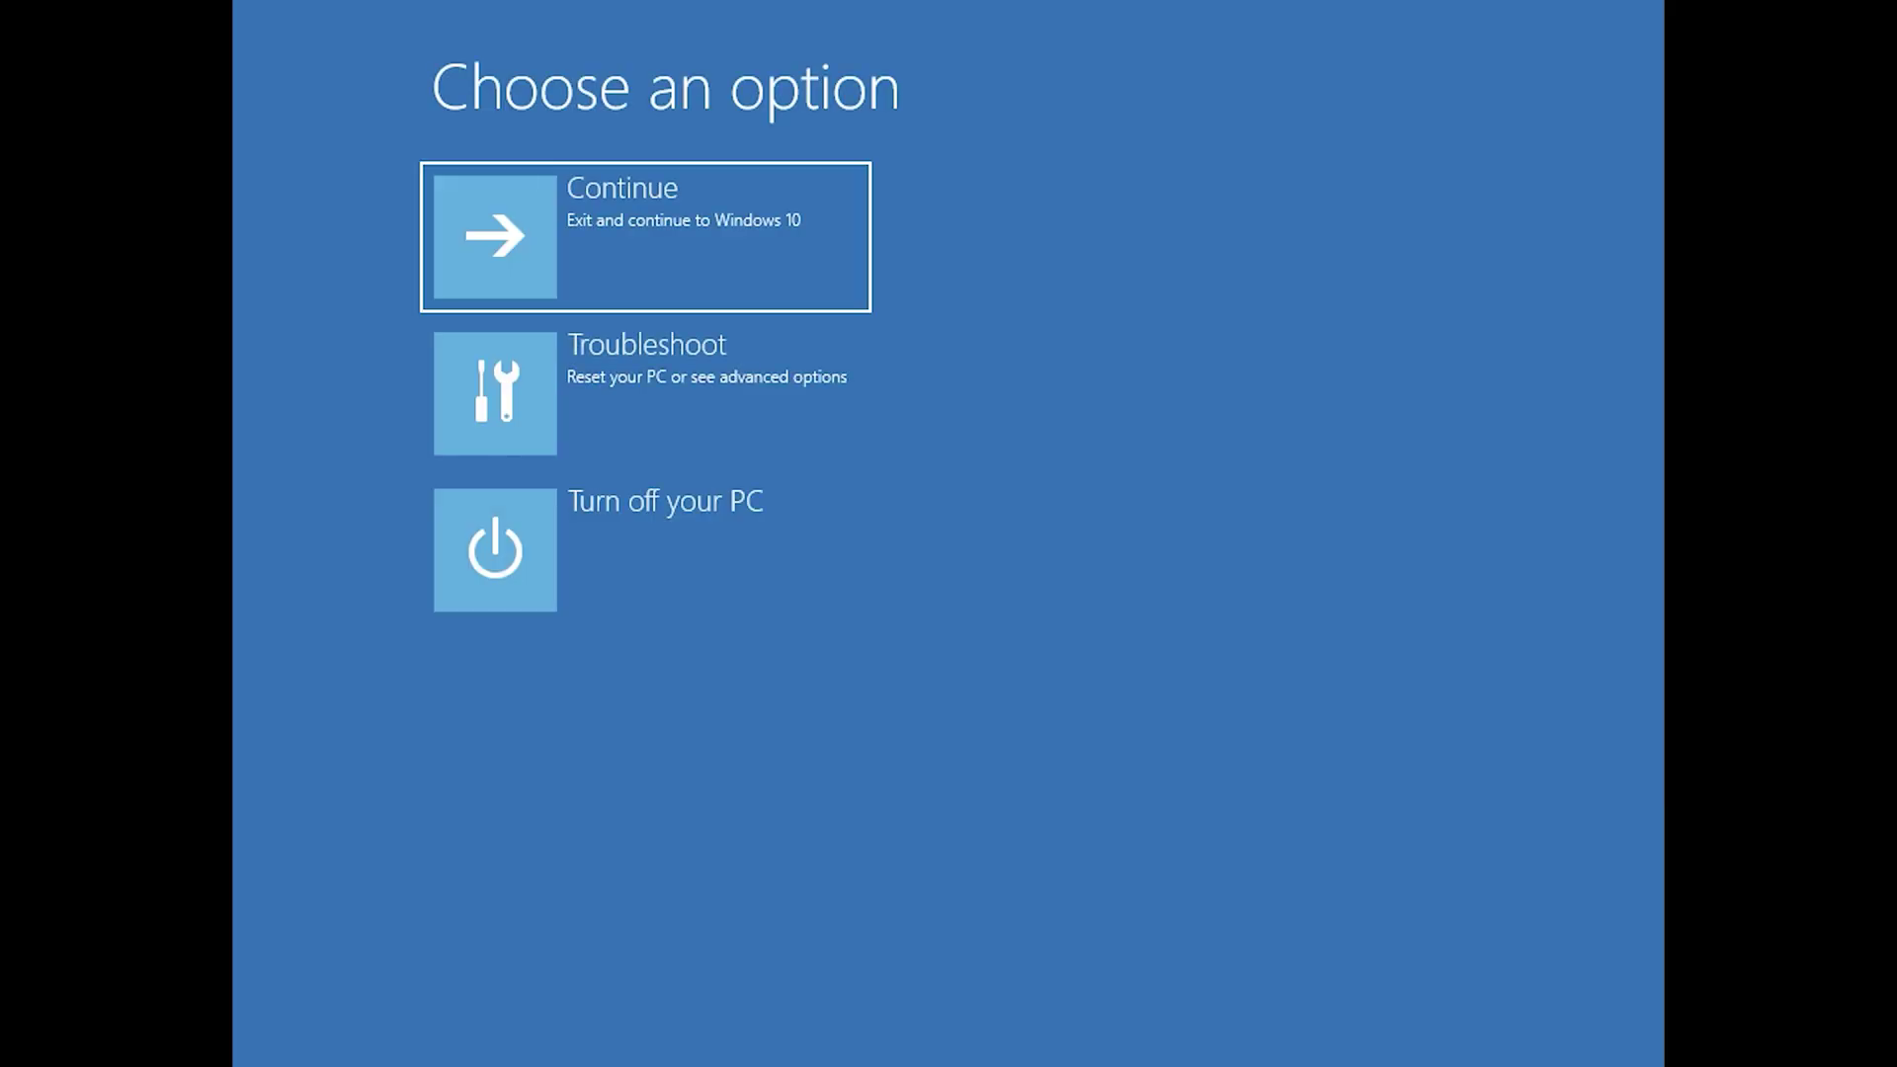
Reopen the Command Prompt from the advanced troubleshooting options
left_click(536, 441)
left_click(535, 441)
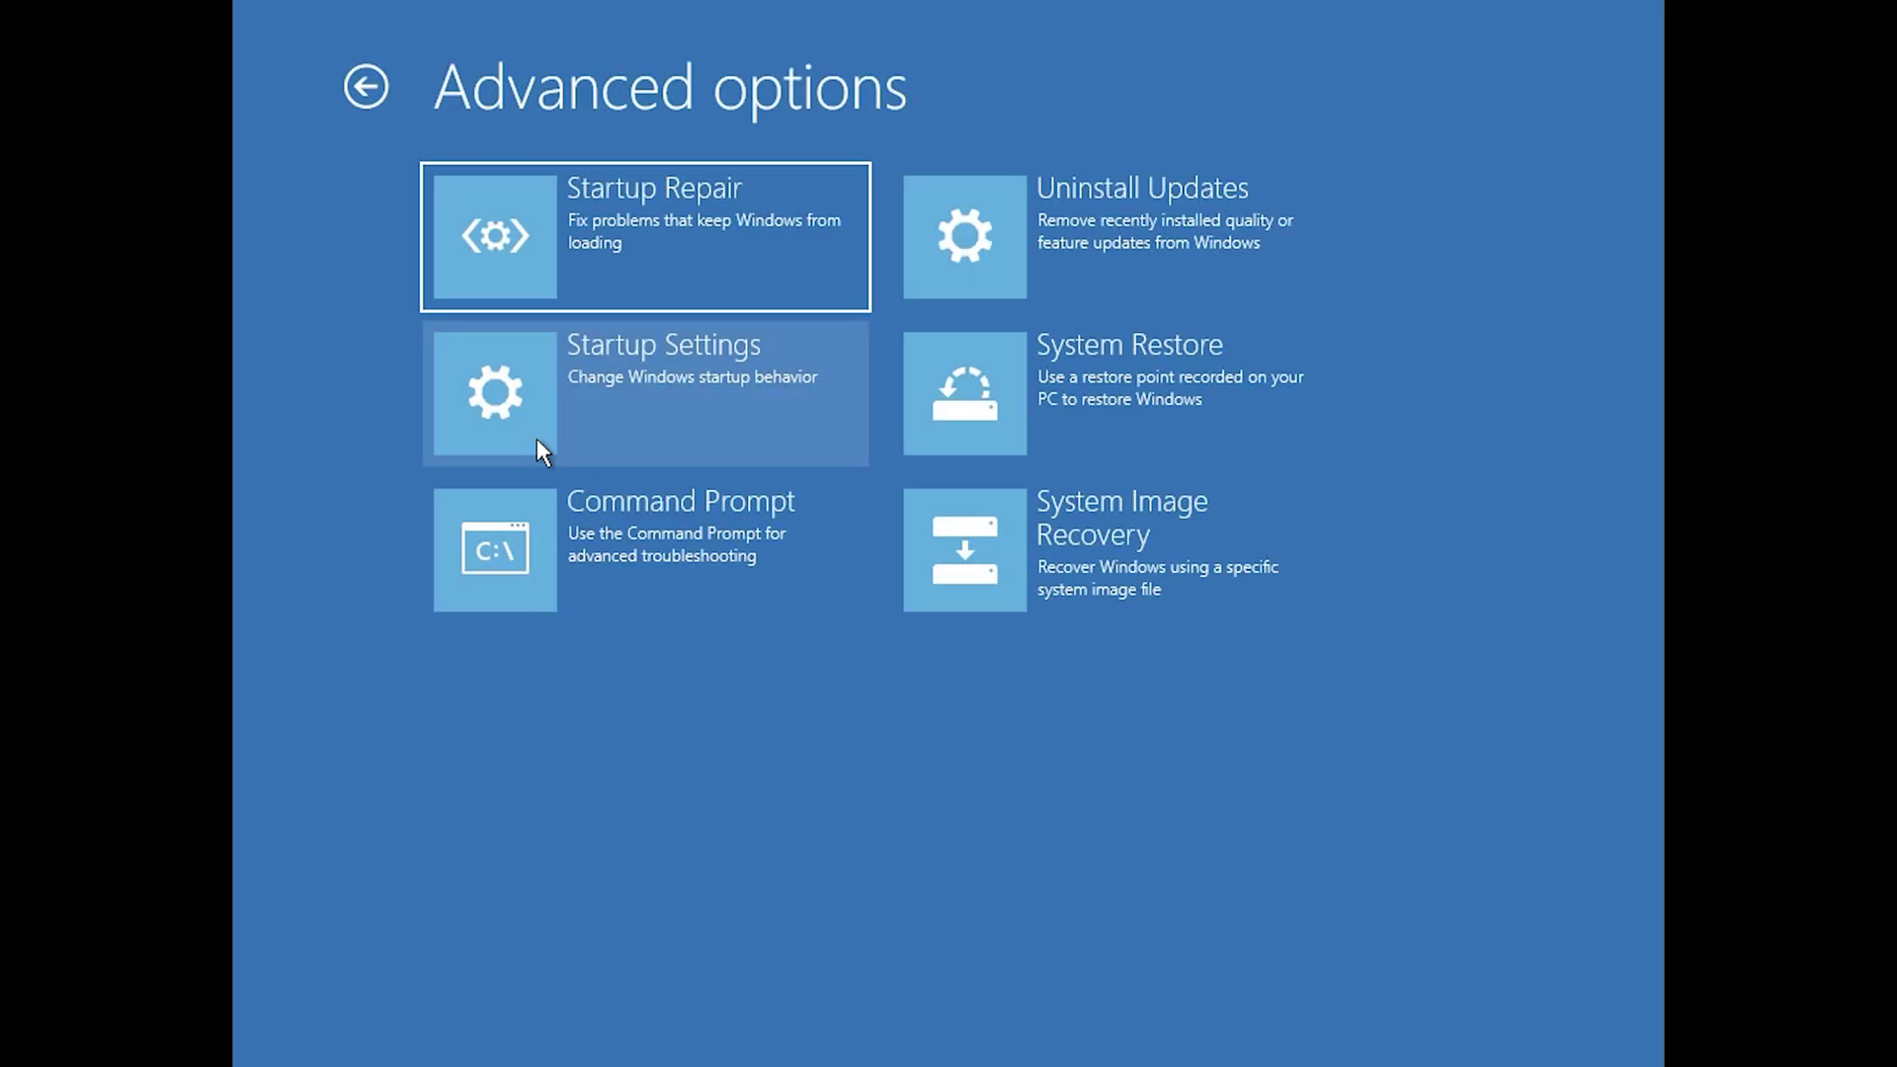
left_click(585, 530)
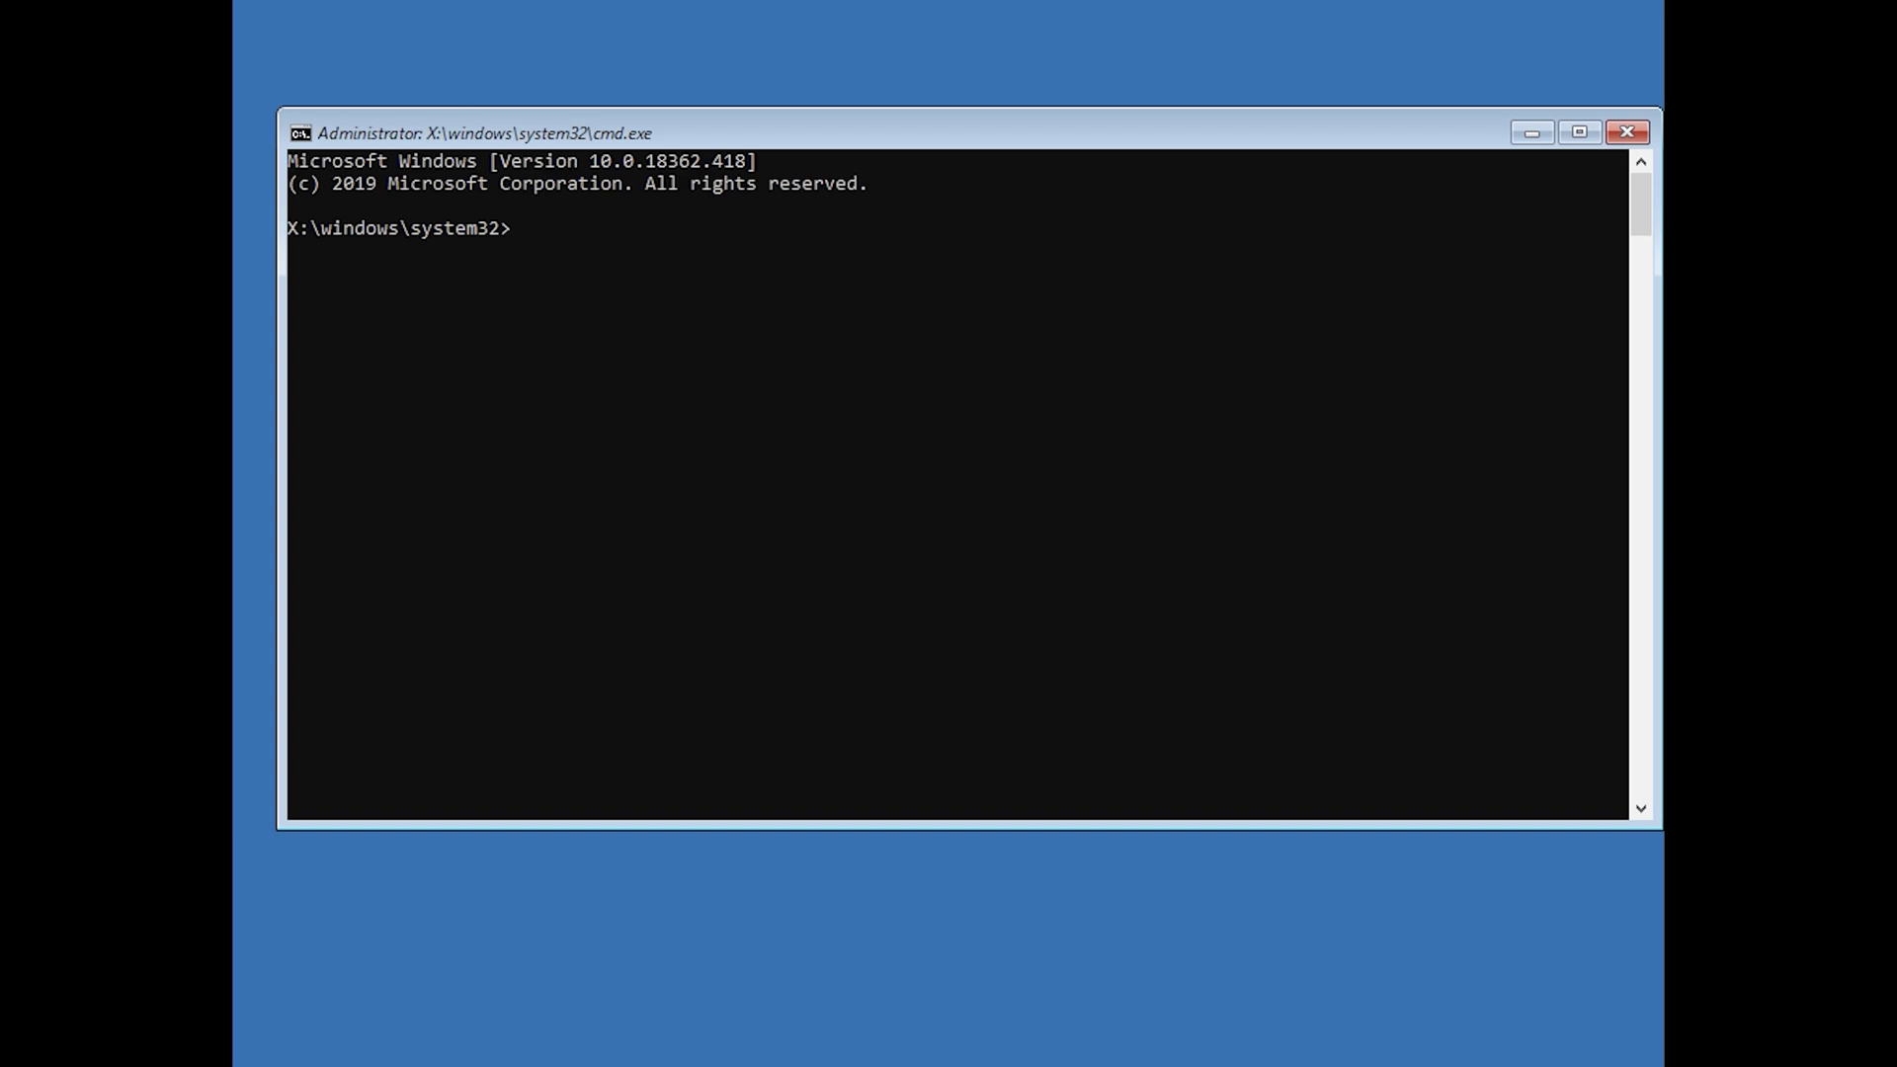
type("chckdsk")
key("BackSpace")
key("BackSpace")
key("BackSpace")
key("BackSpace")
key("BackSpace")
key("BackSpace")
key("BackSpace")
Check and repair drive D: with chkdsk /f d:
type("chkdsk /")
type("f")
type("d:")
key("Return")
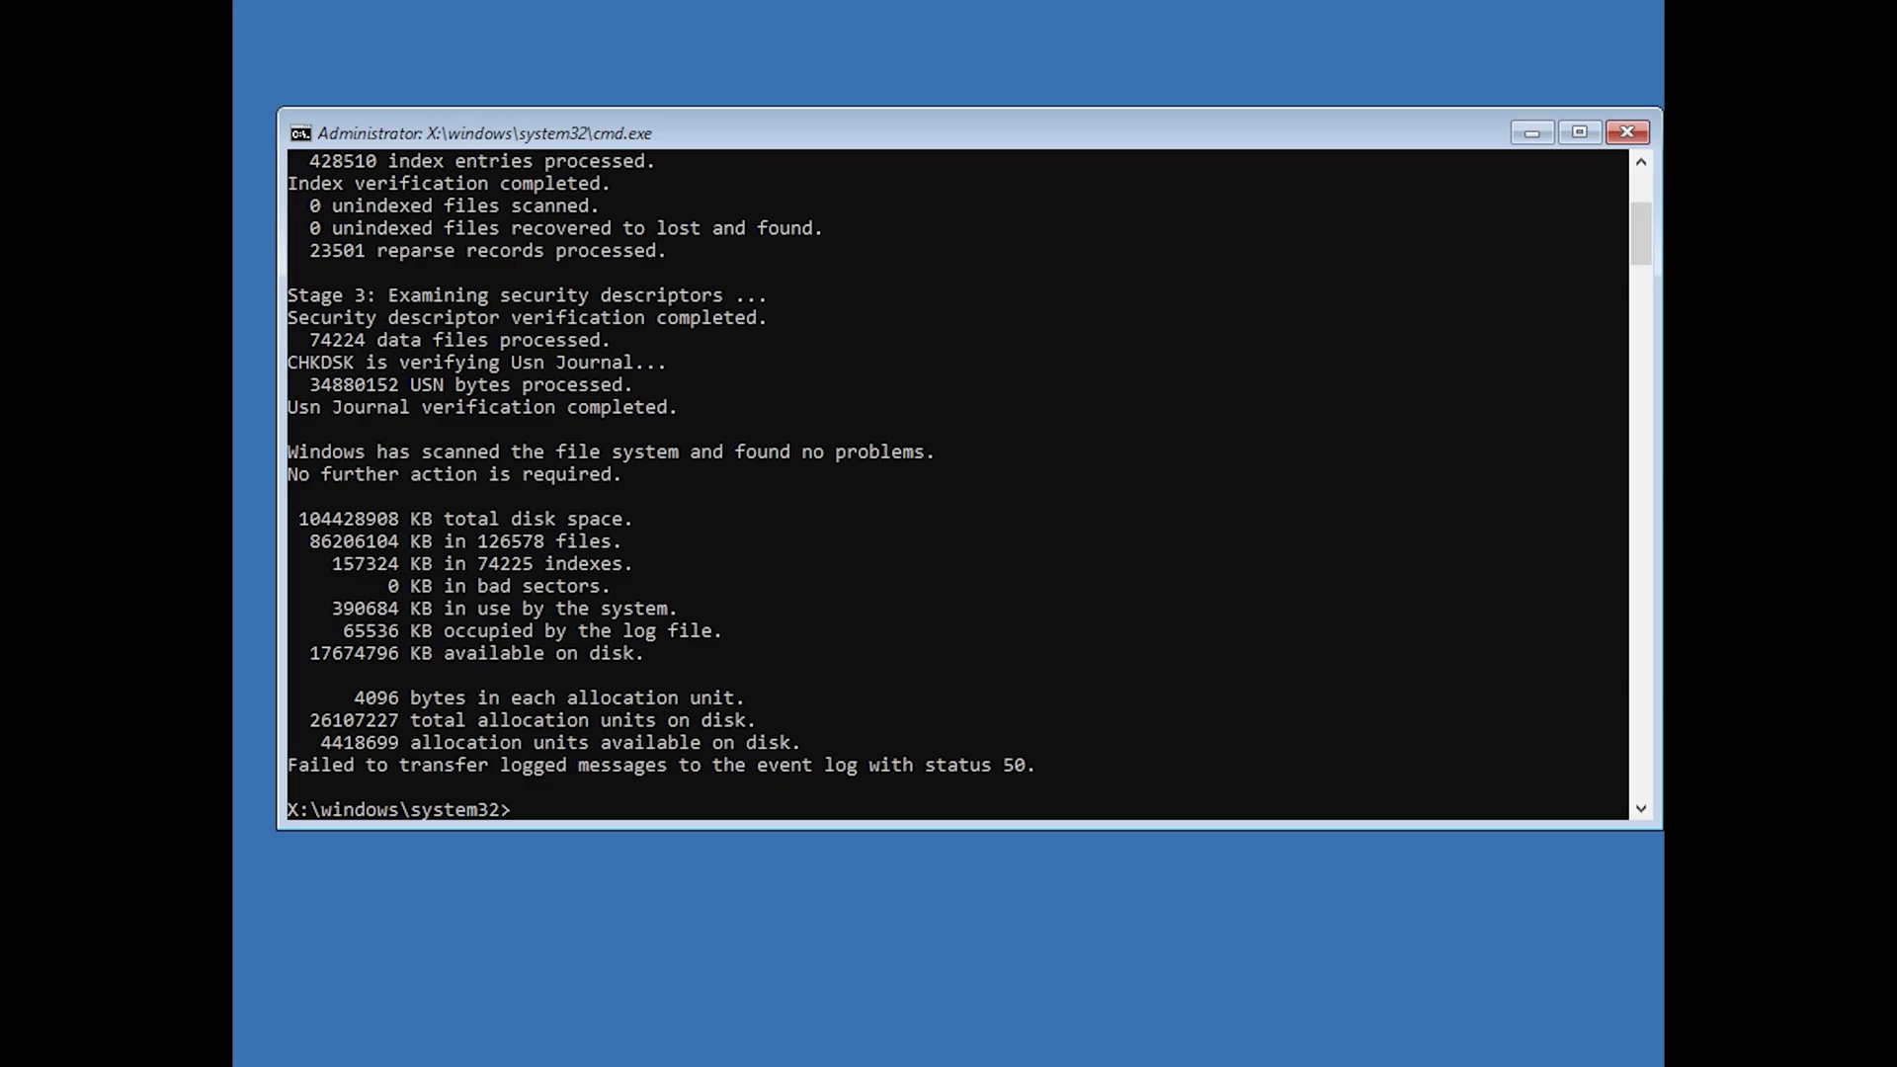
Exit the Command Prompt and continue to Windows 10
type("exit")
key("Return")
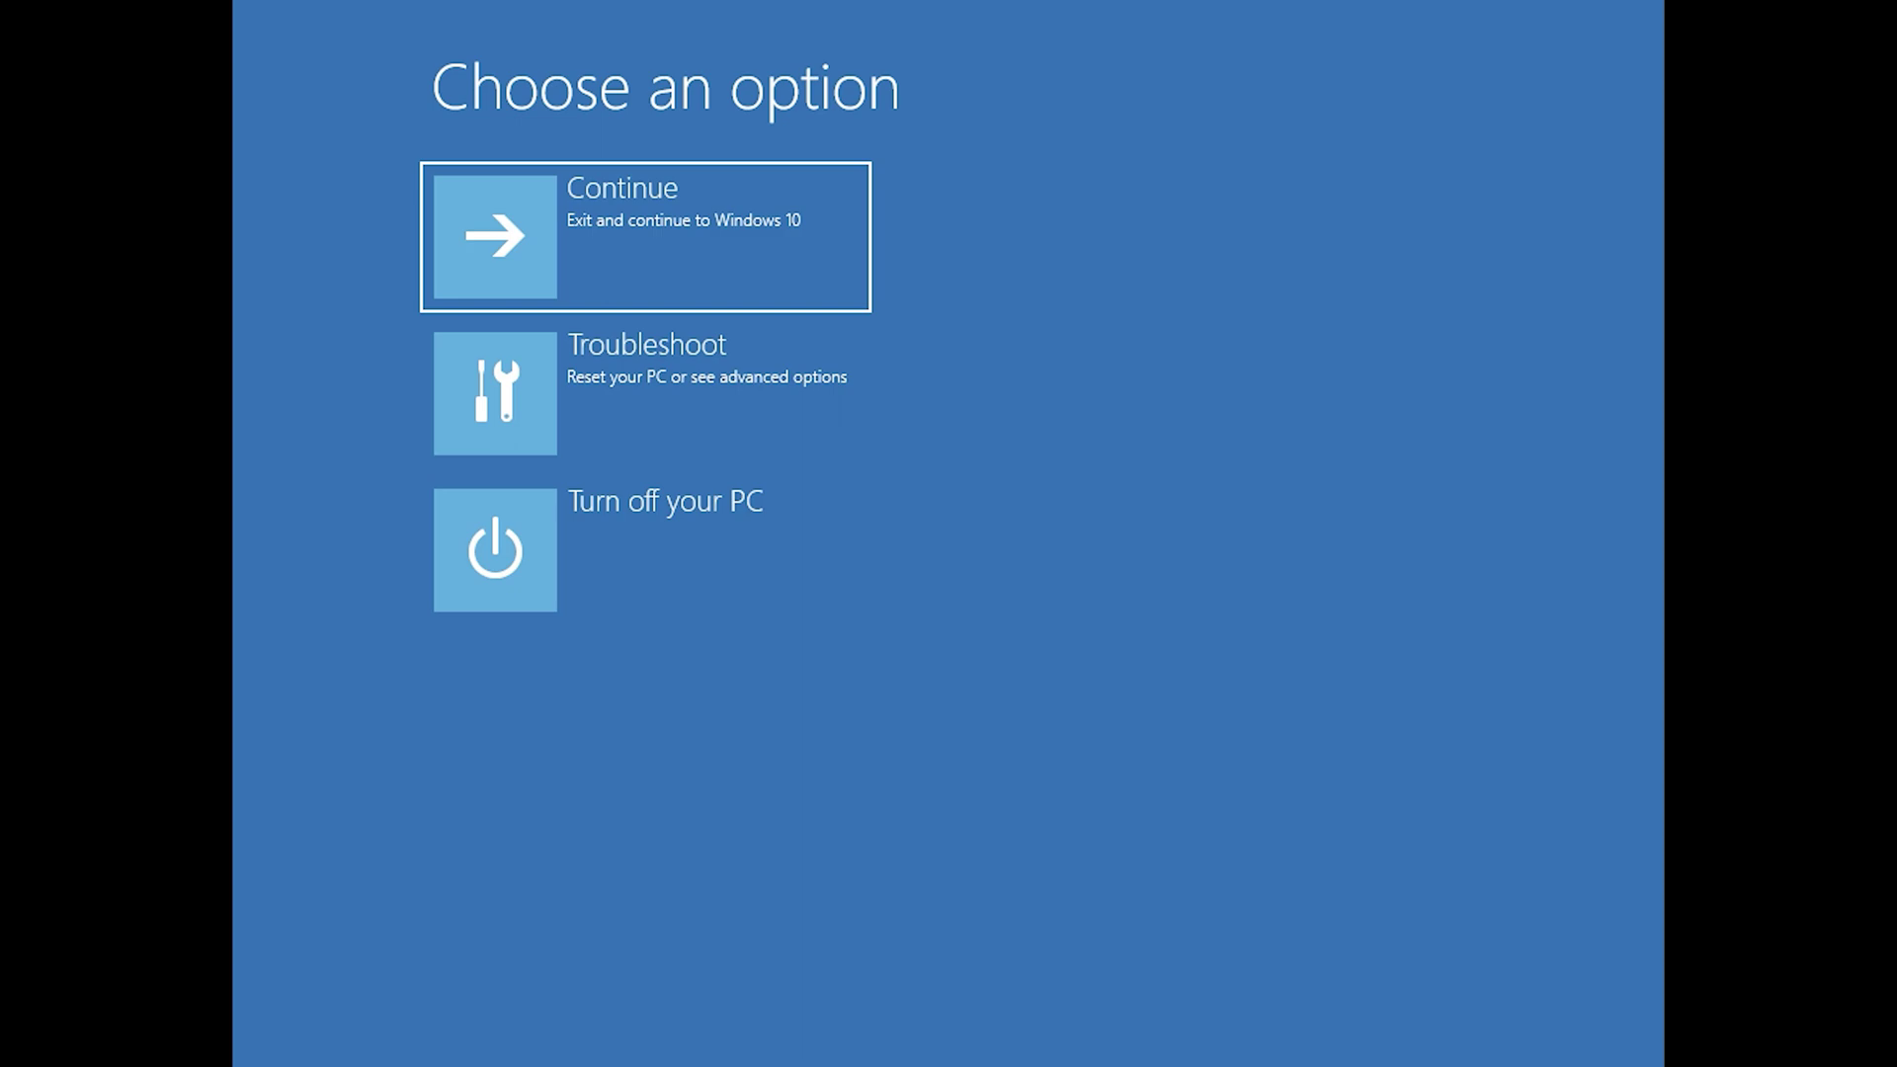
left_click(539, 260)
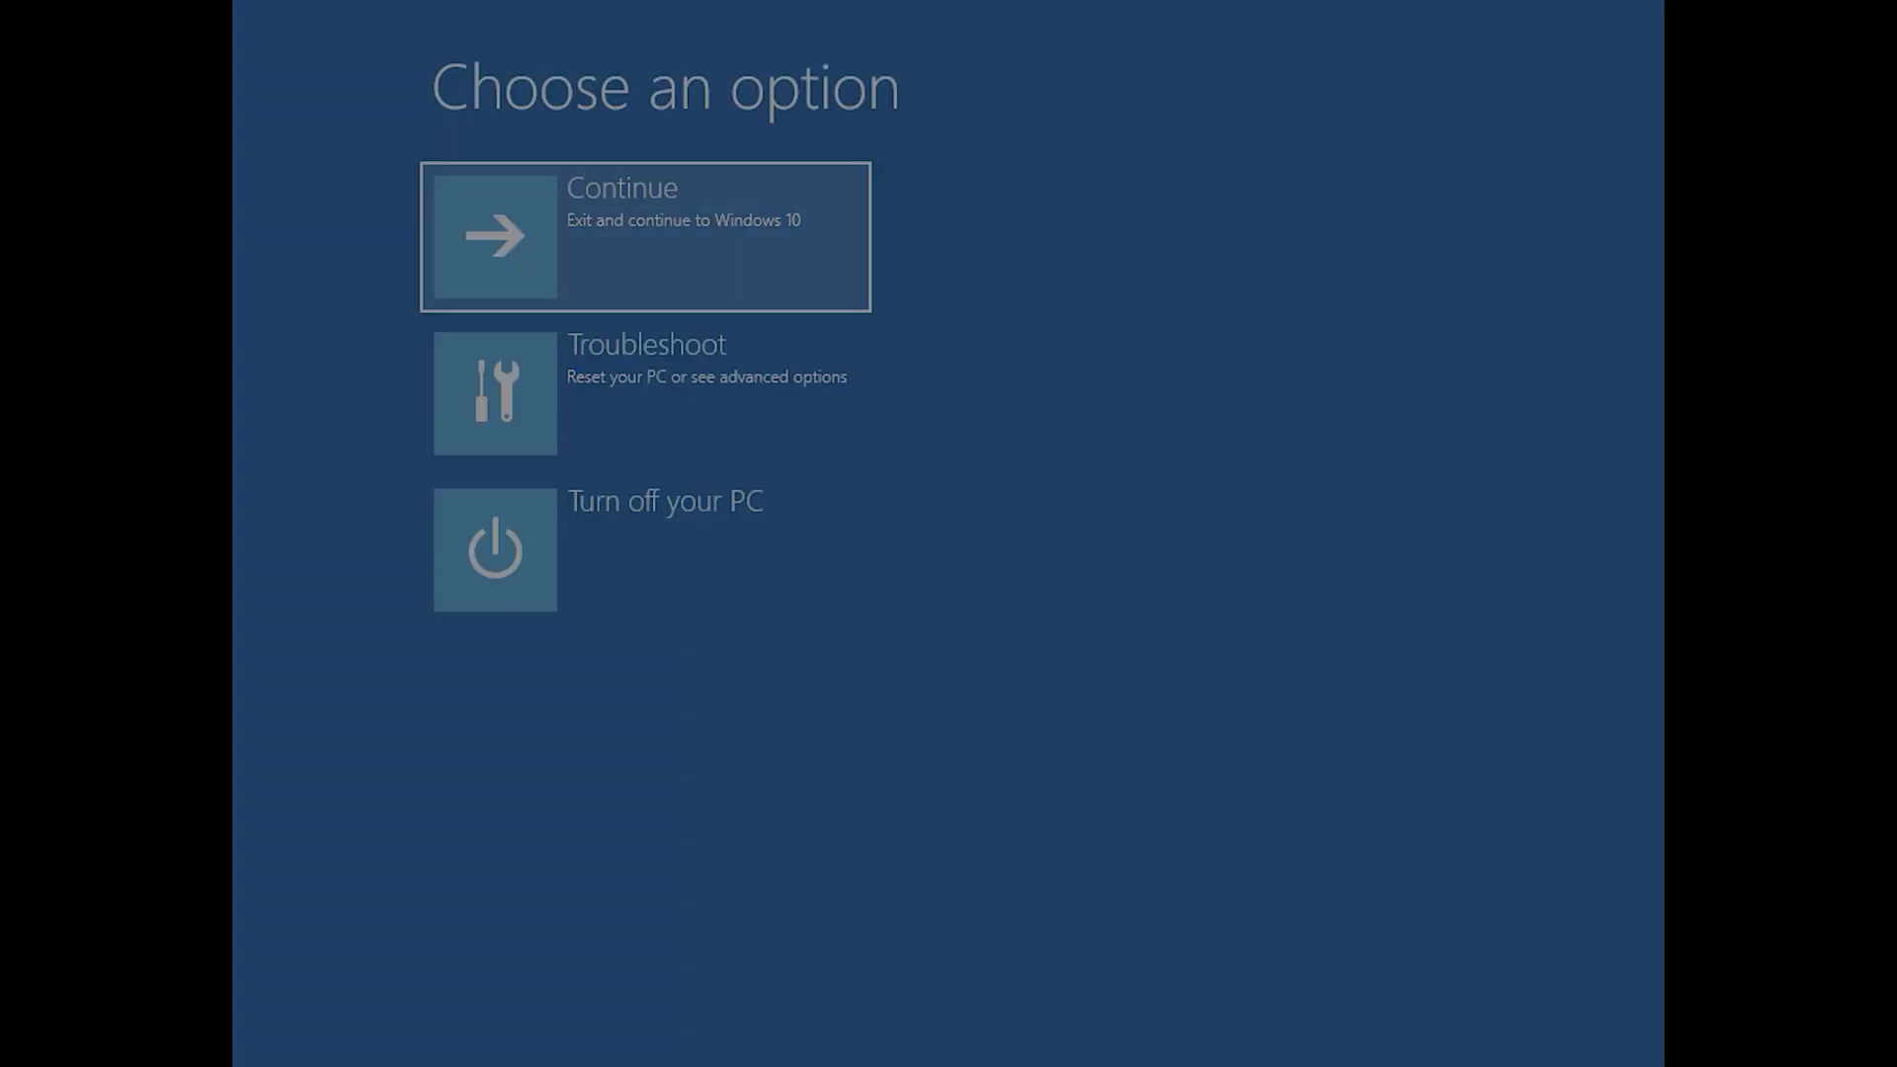